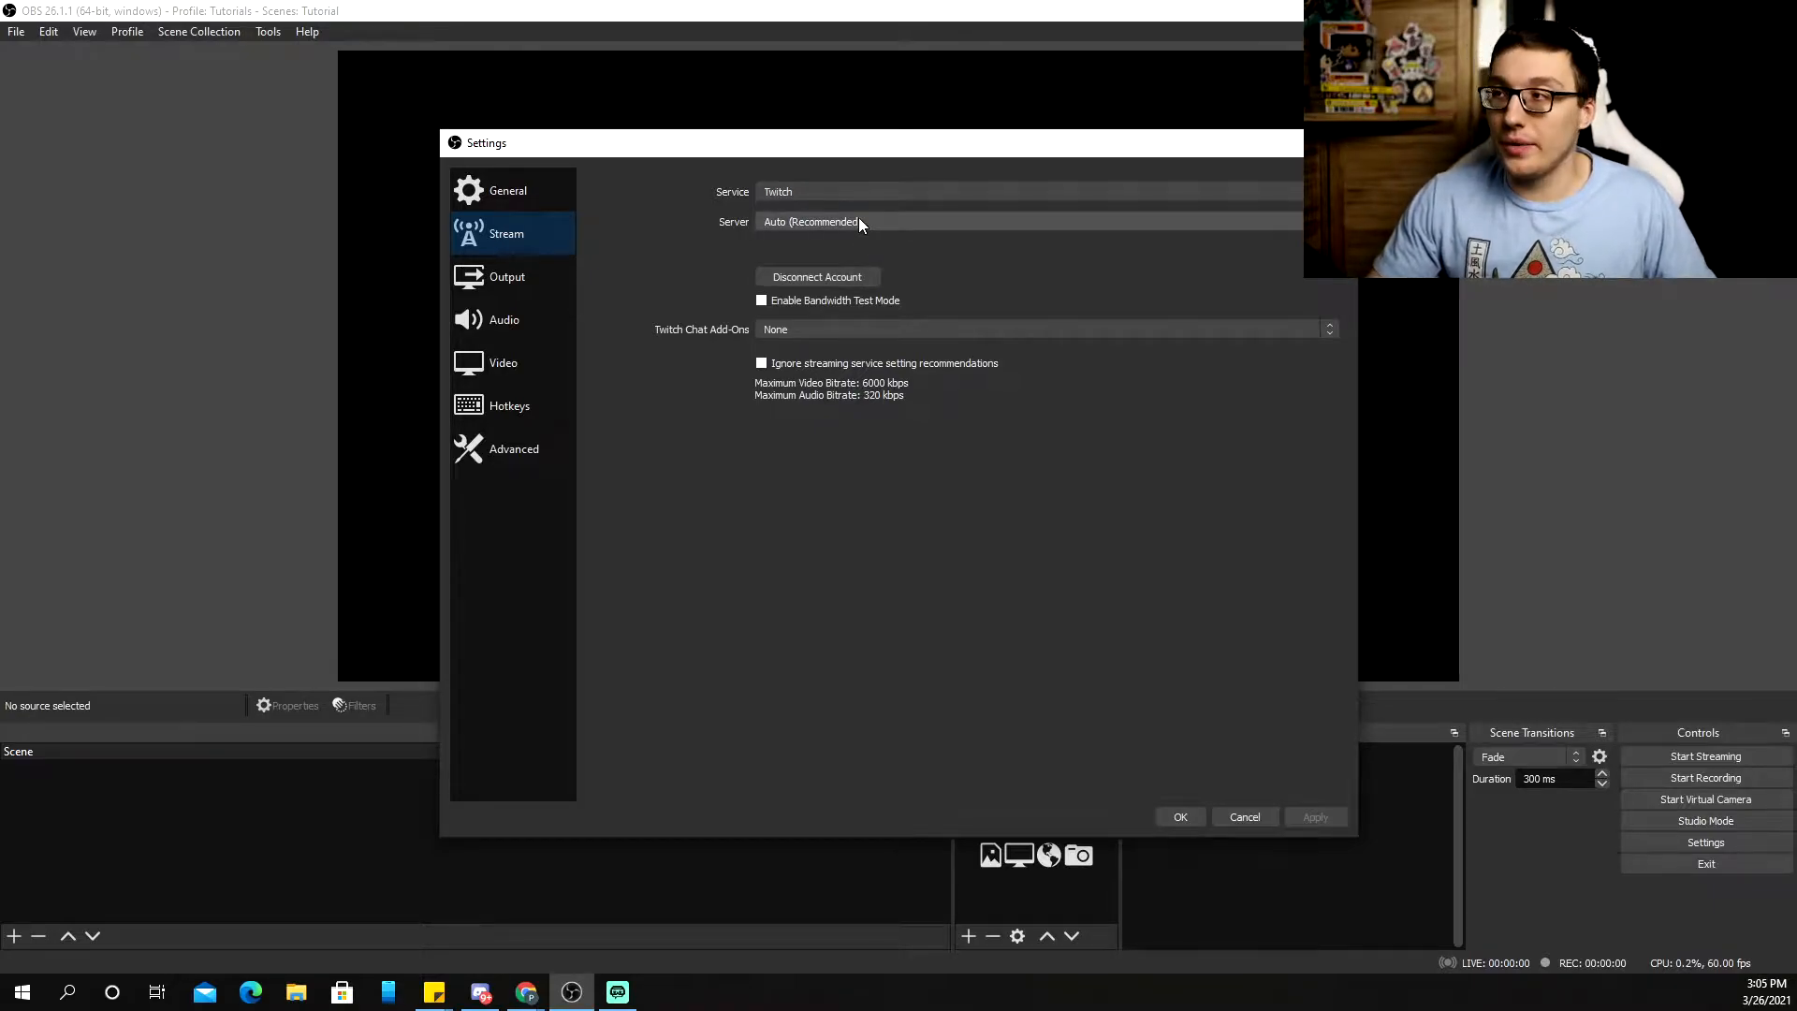
Keep Twitch as the streaming service and disconnect the linked Twitch account
left_click(814, 192)
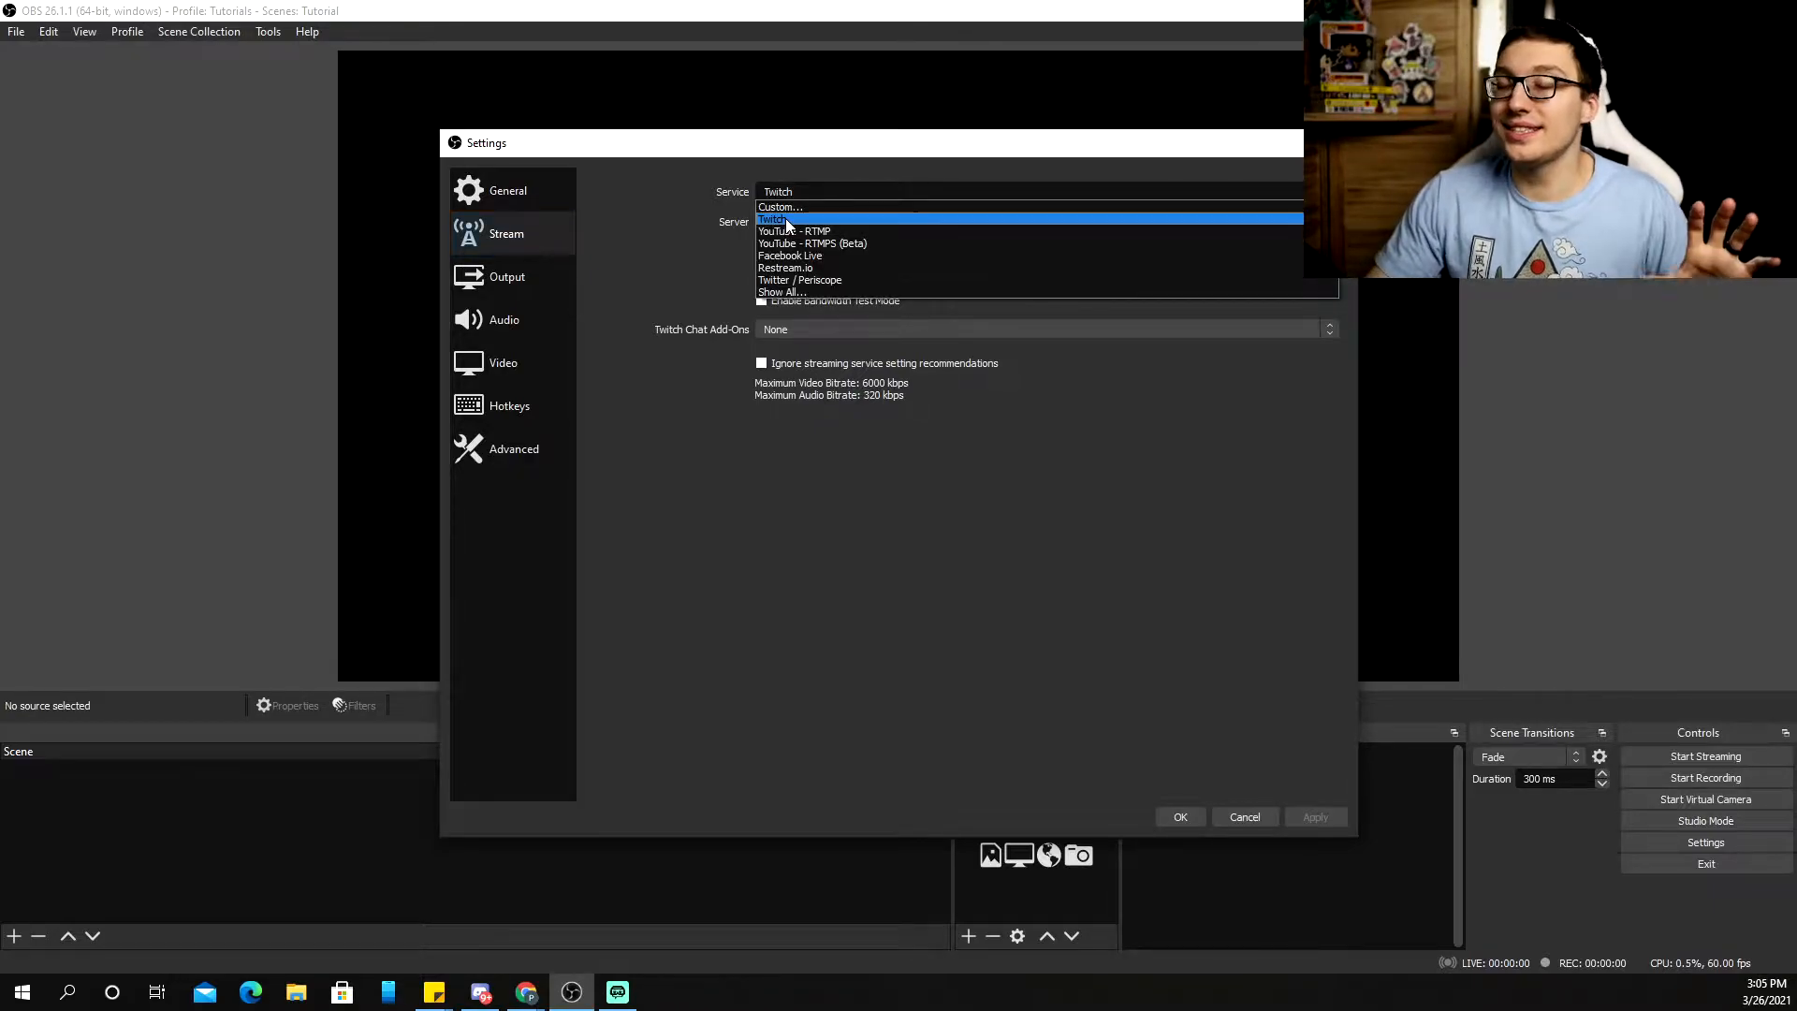
left_click(668, 198)
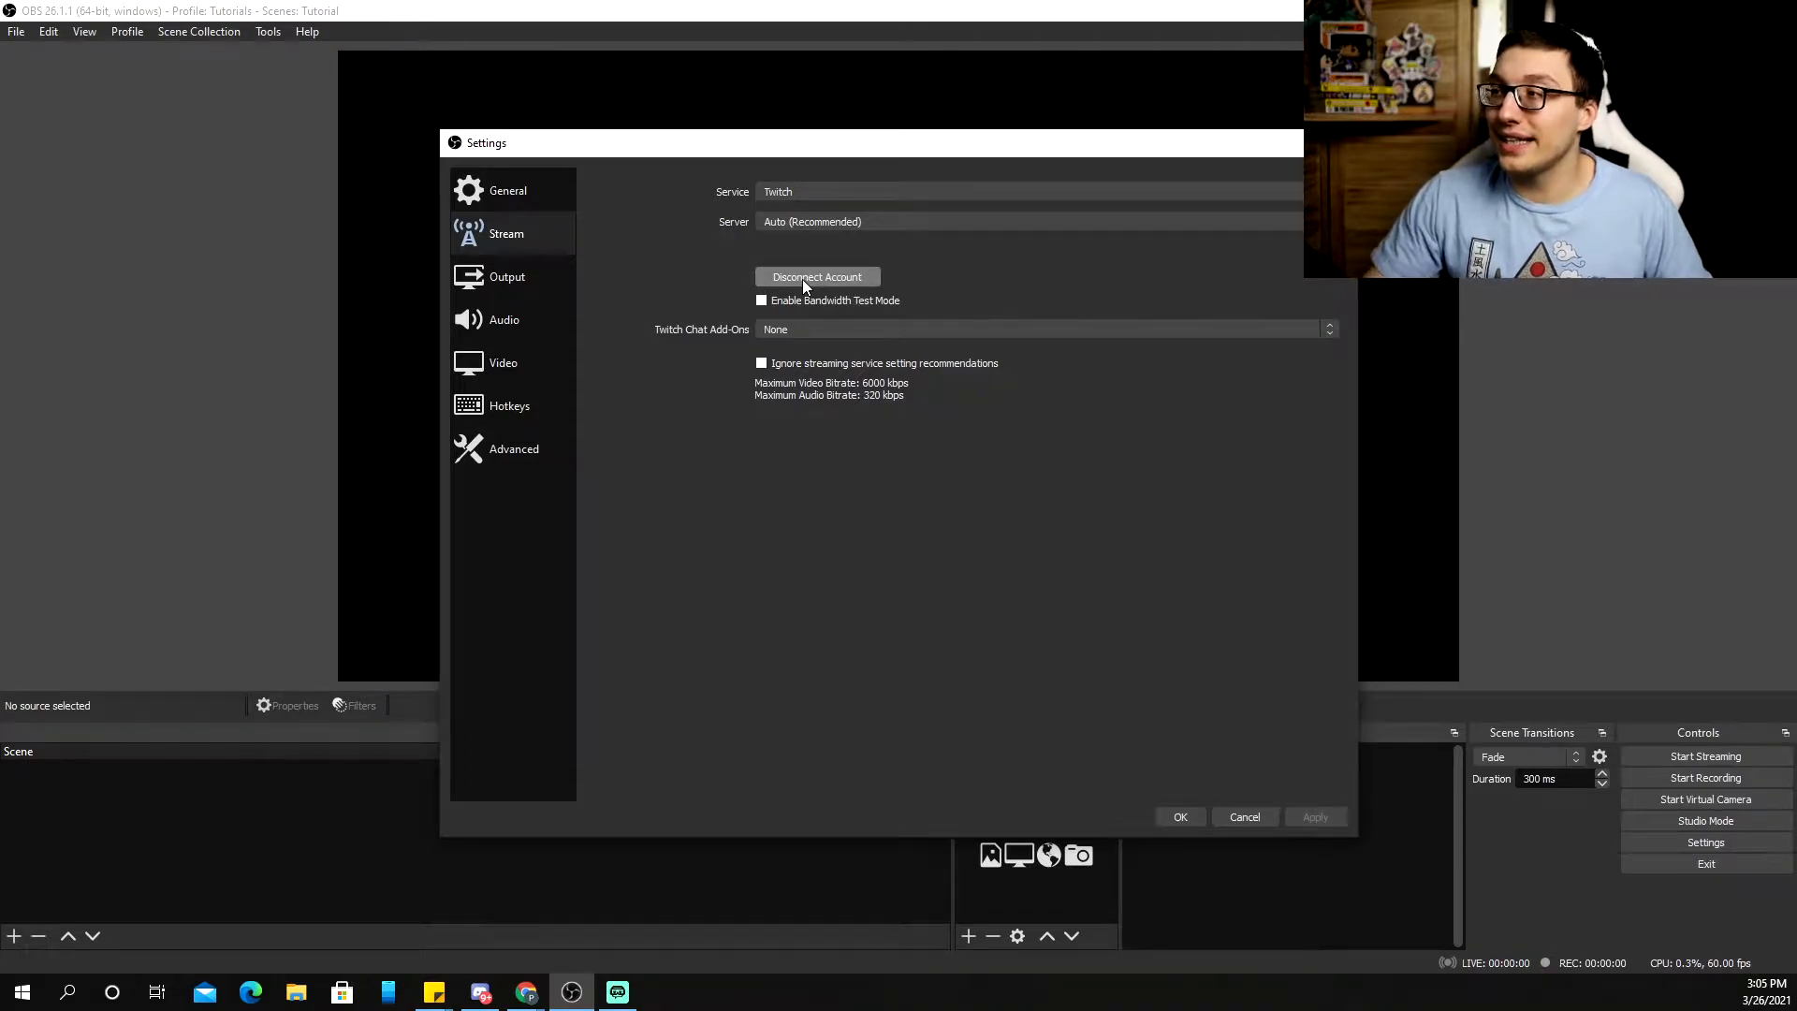
left_click(788, 292)
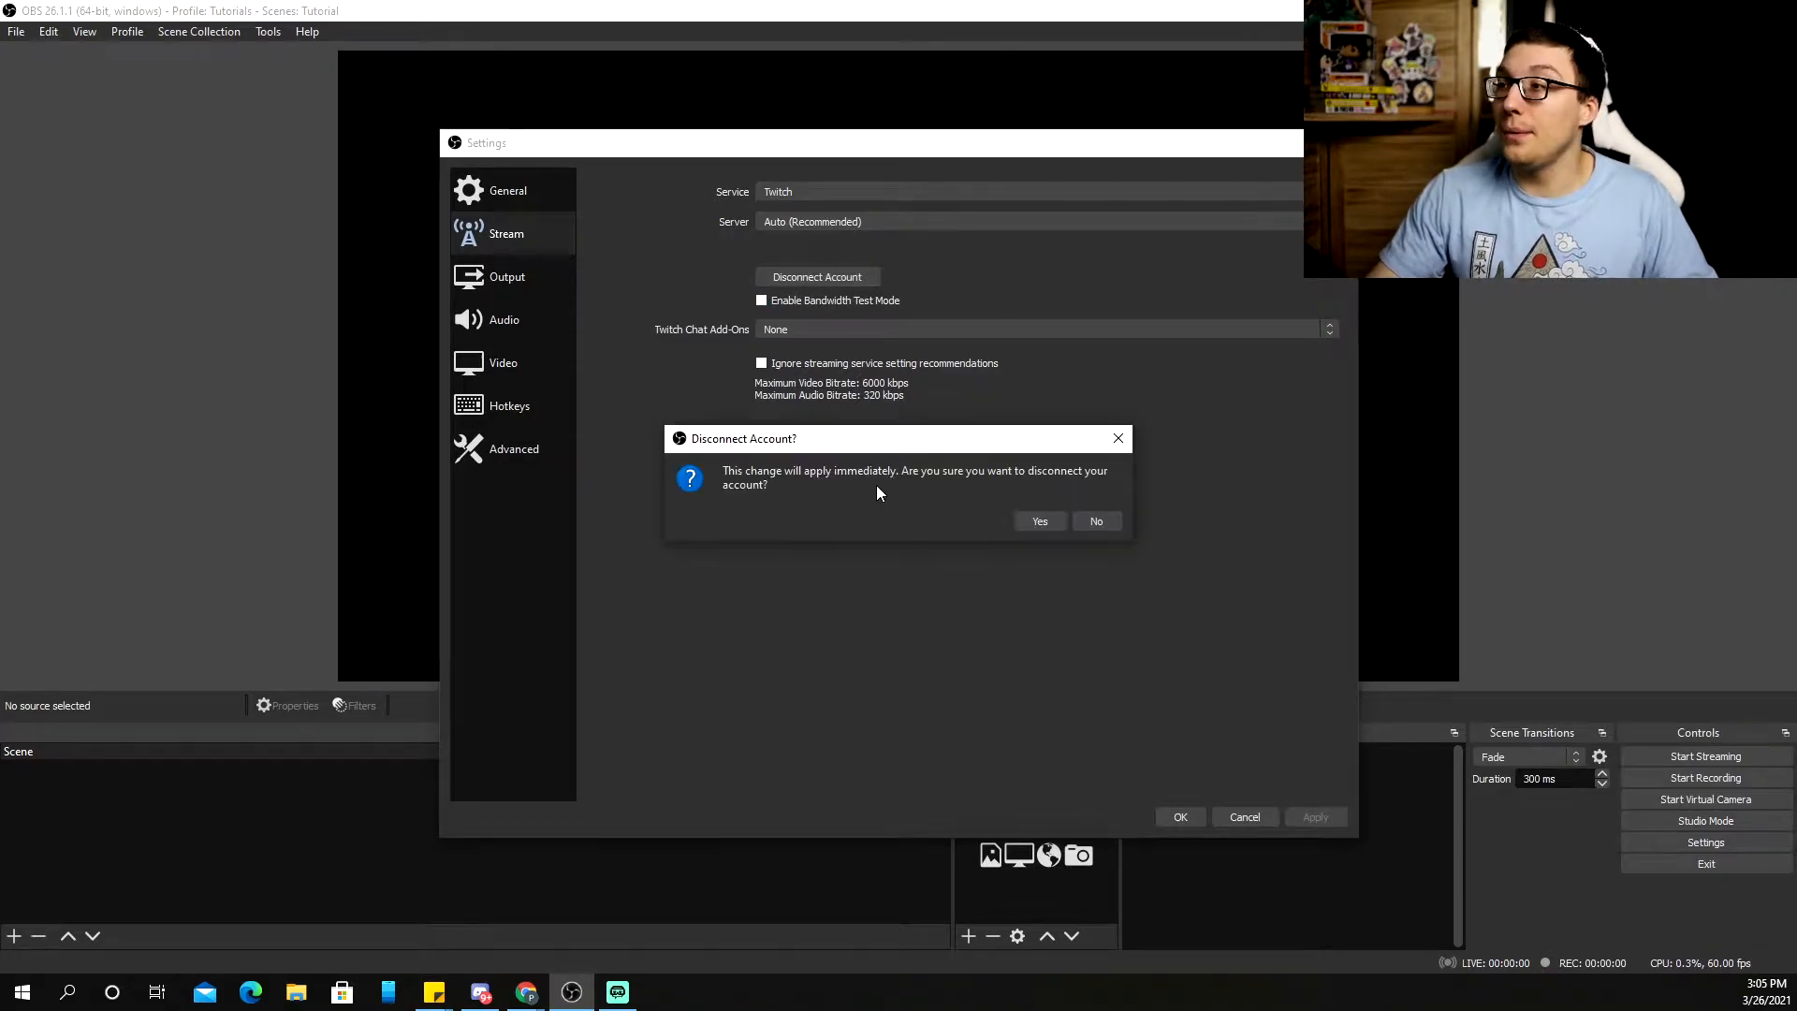
left_click(1040, 521)
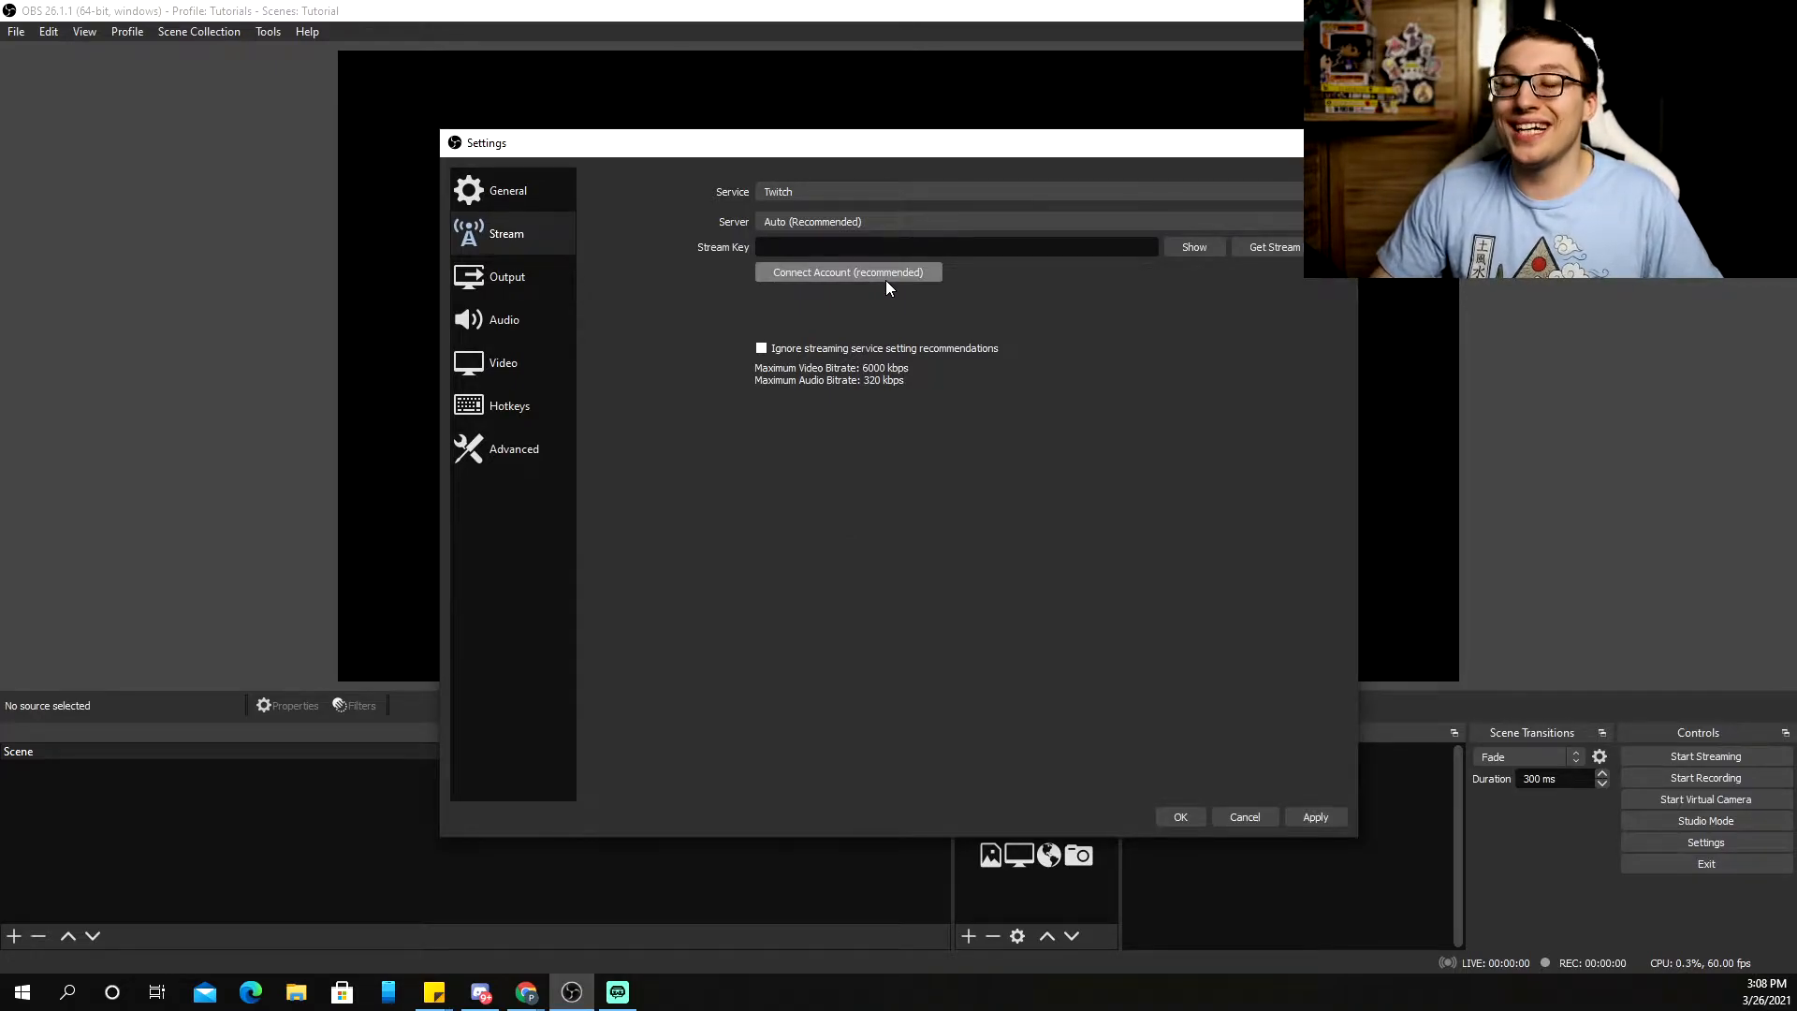
Reconnect a Twitch account, starting to enter the account username in the login window
left_click(886, 280)
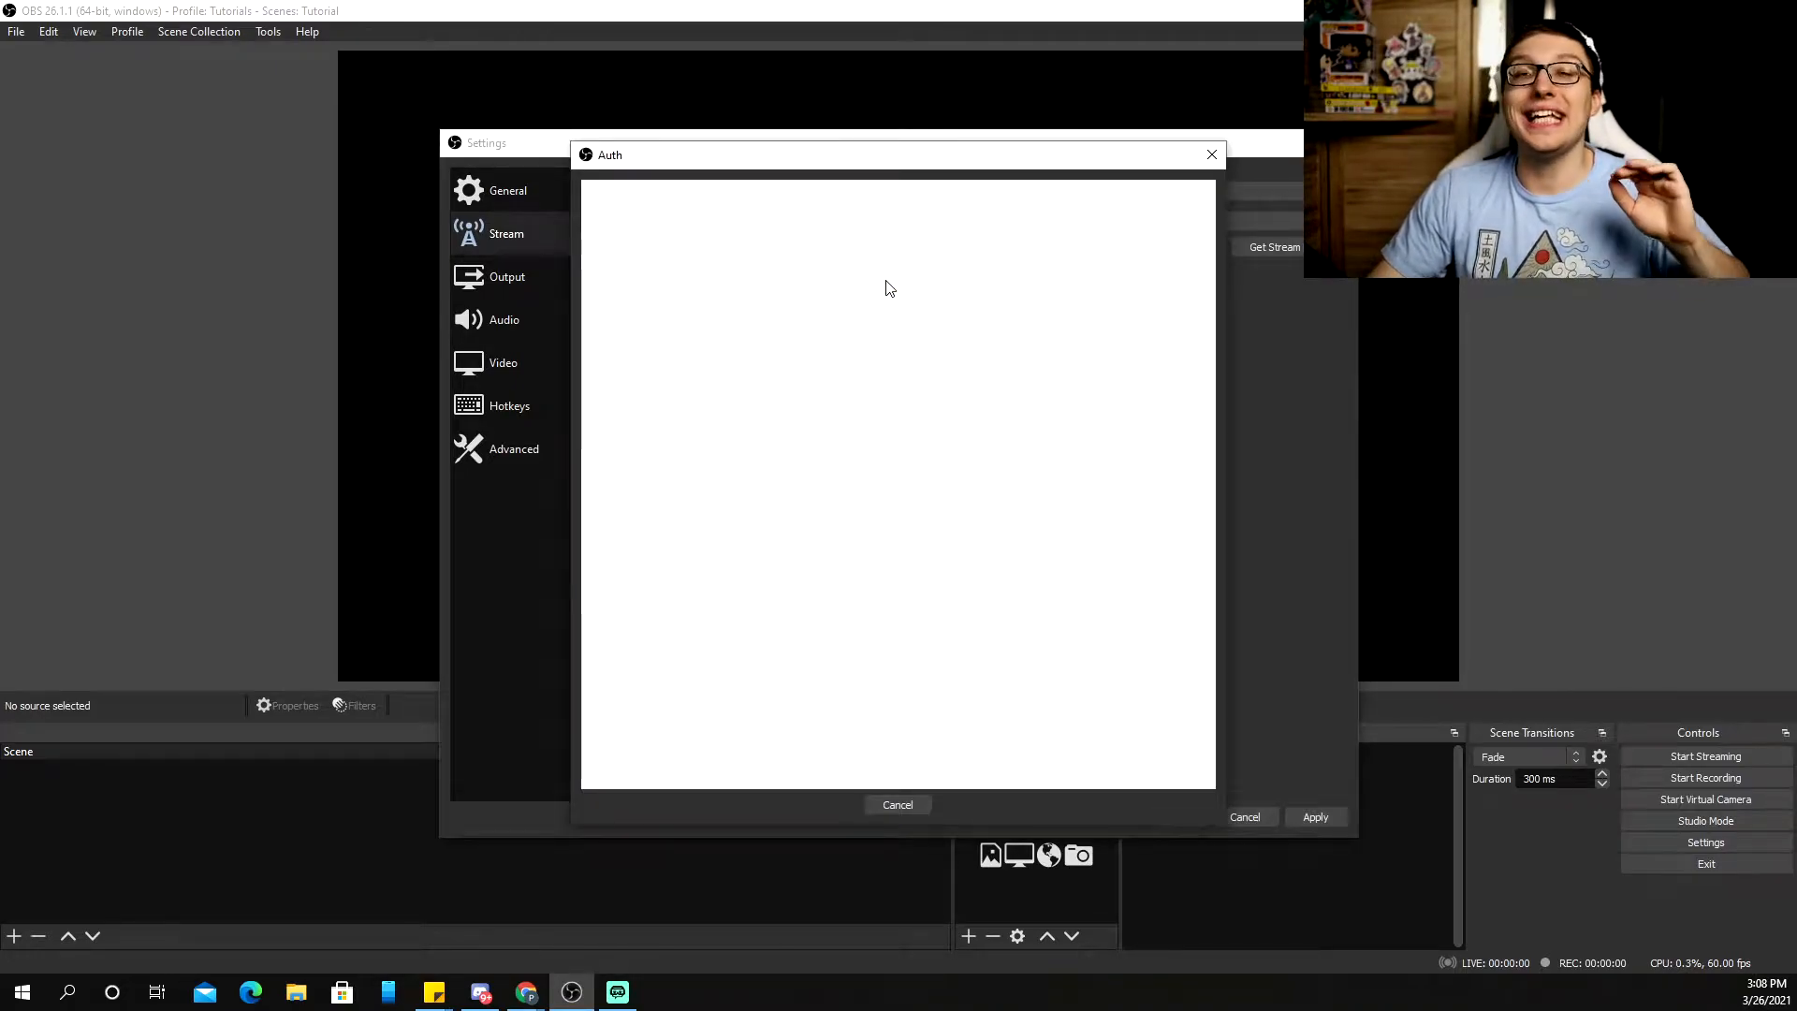
left_click(842, 343)
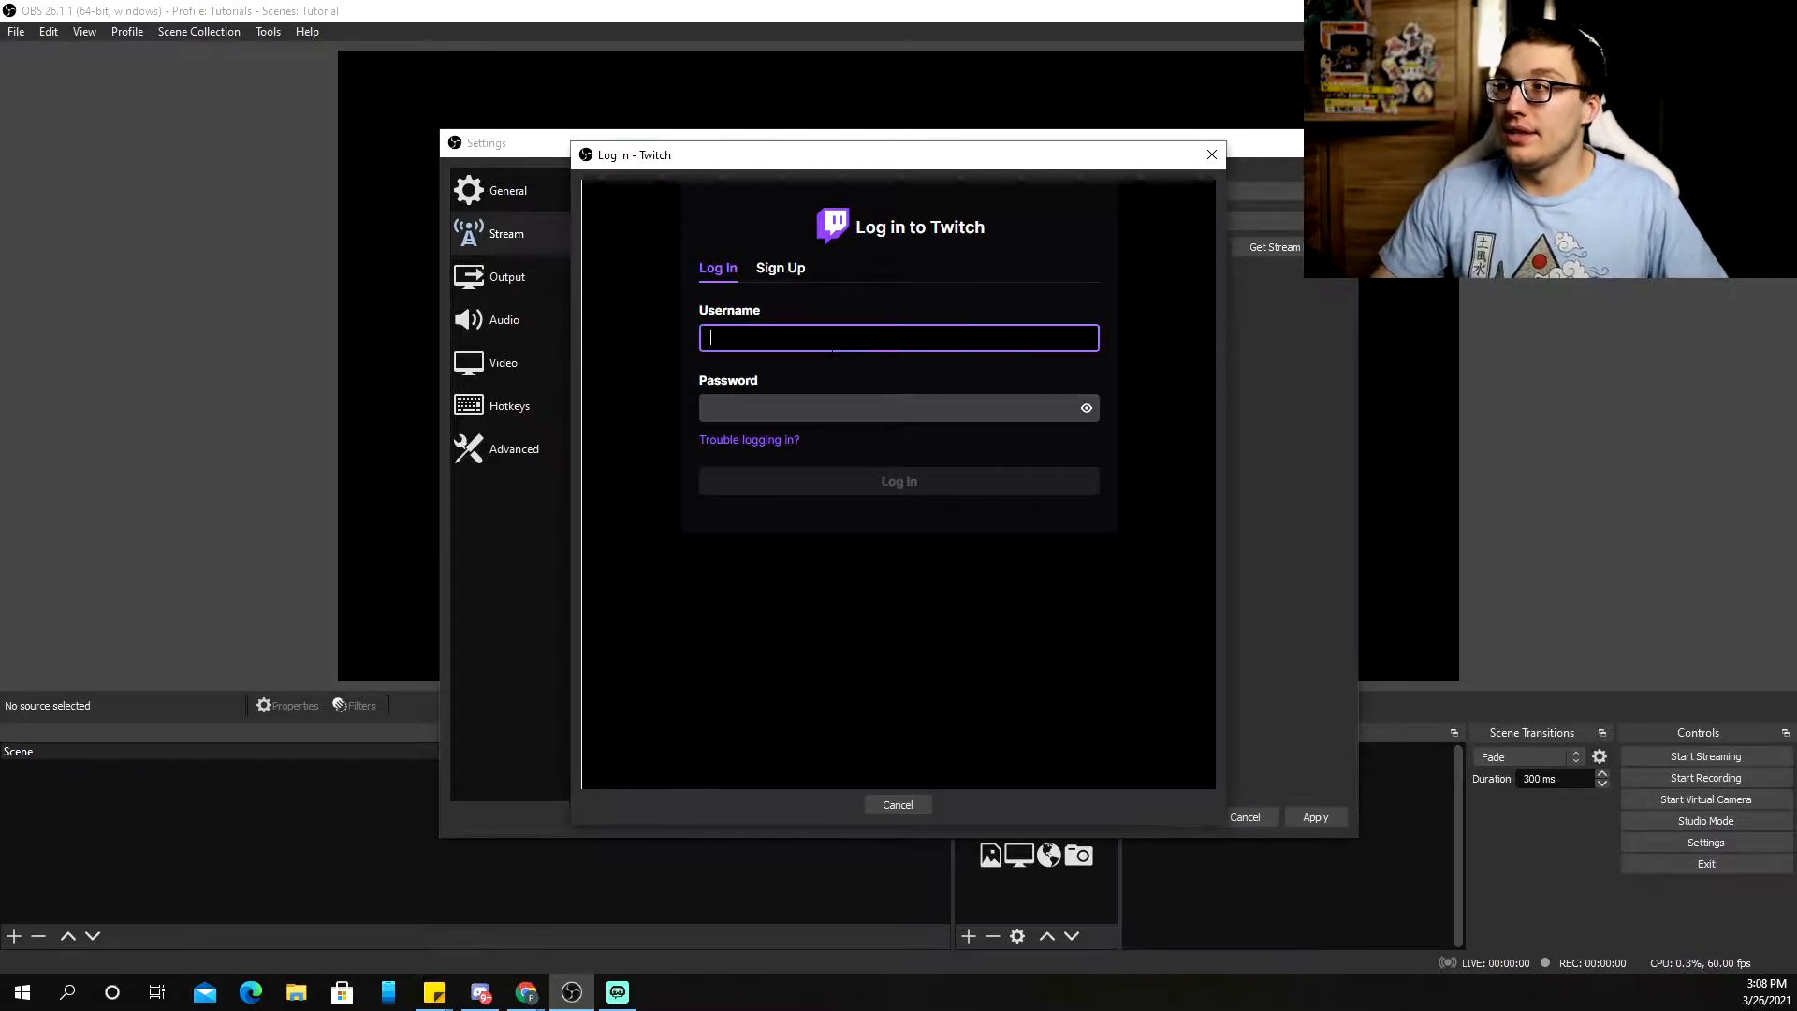
type("ro")
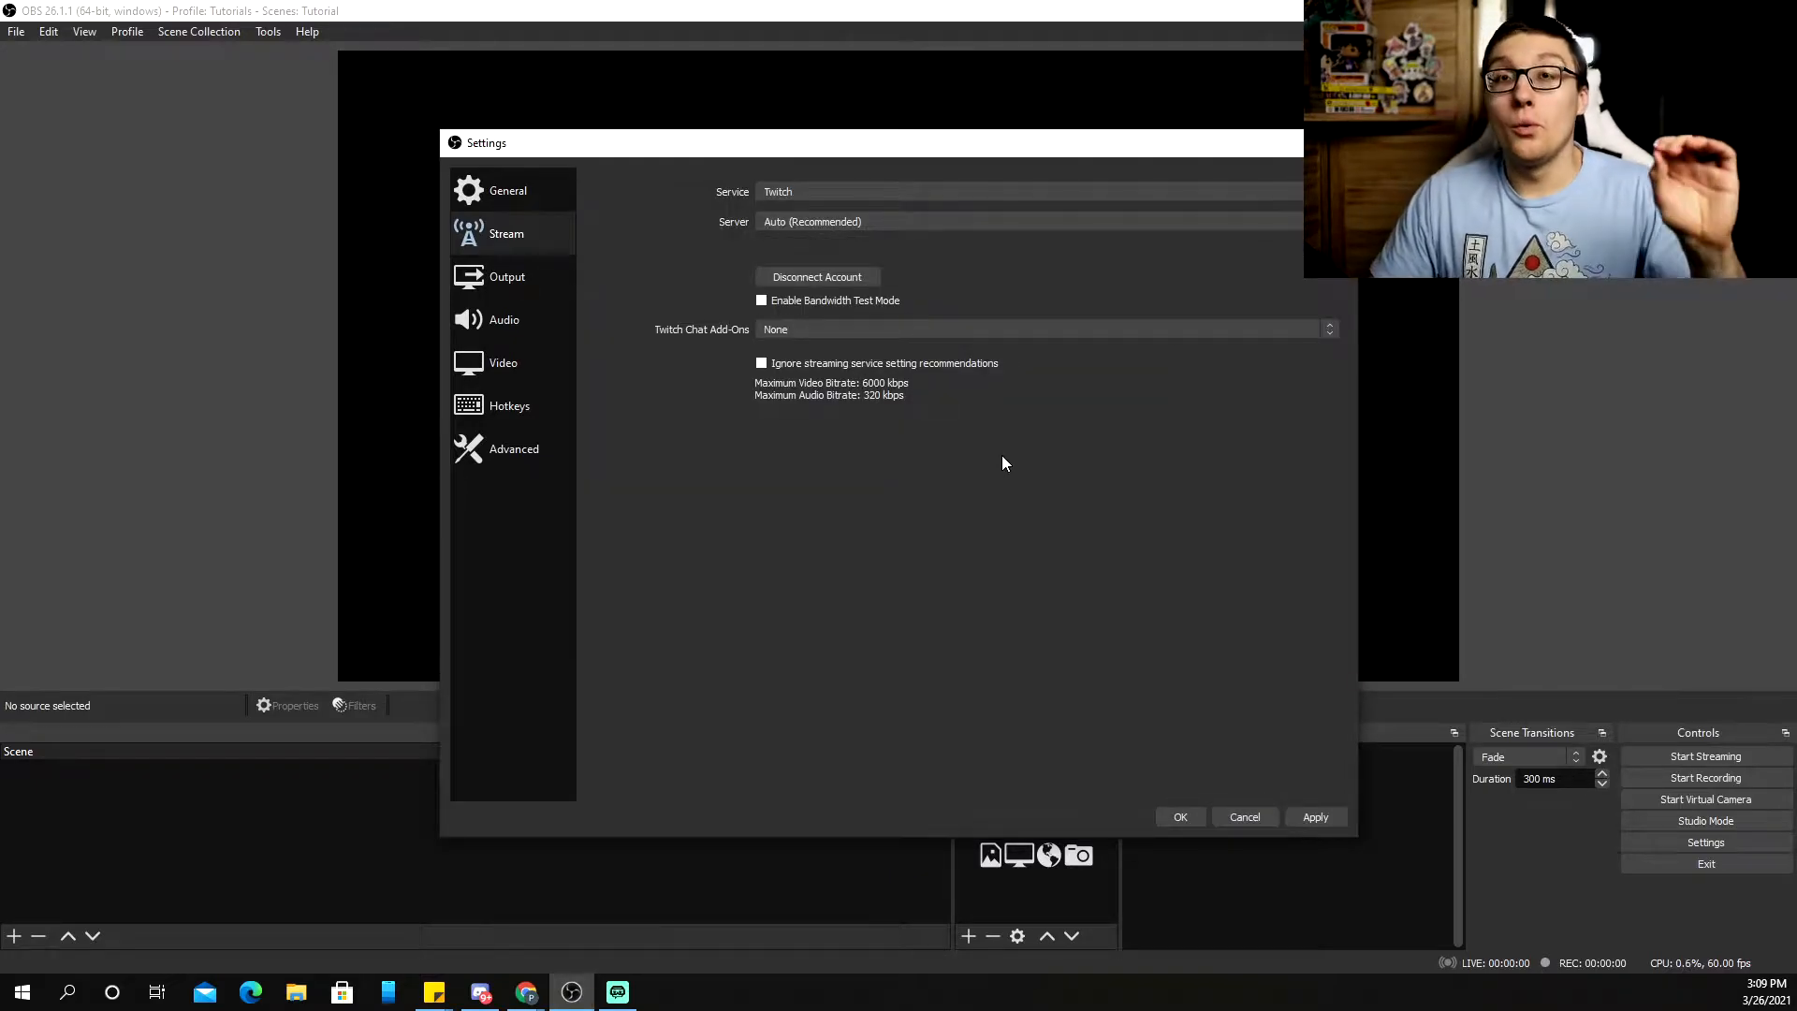
Apply the reconnected Twitch account settings and close the Settings dialog
left_click(1315, 817)
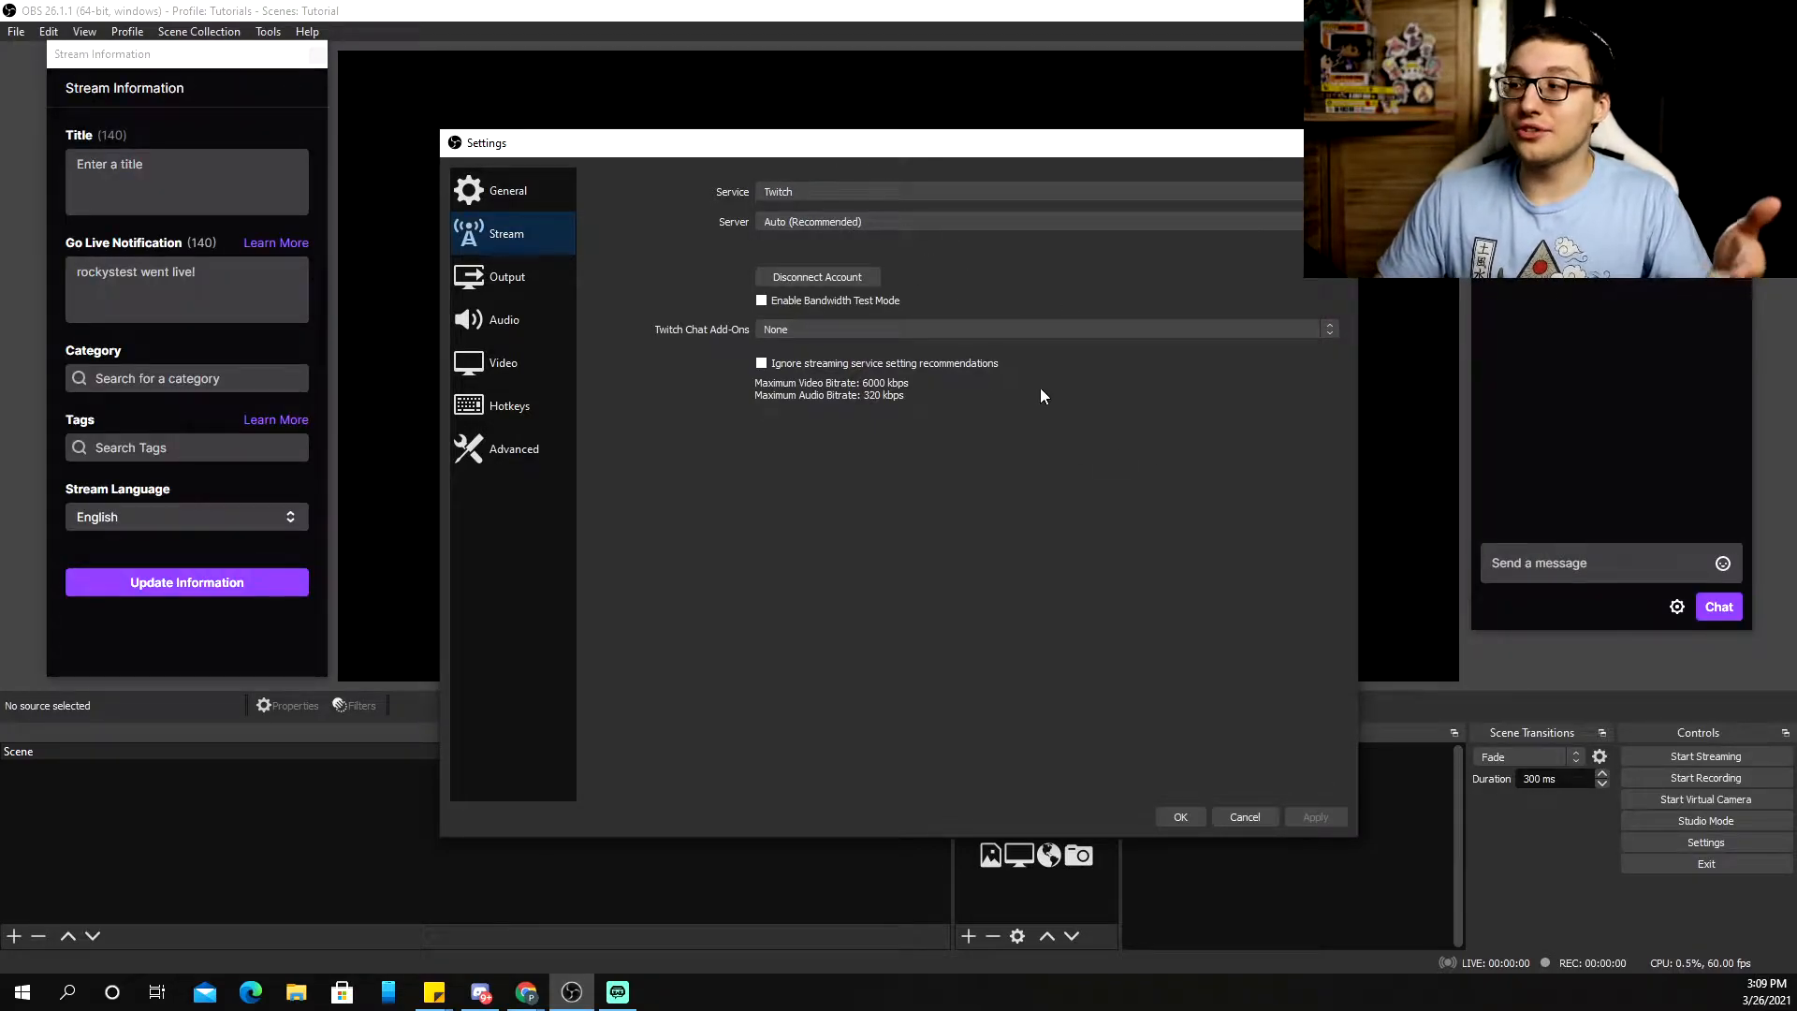
left_click(1180, 817)
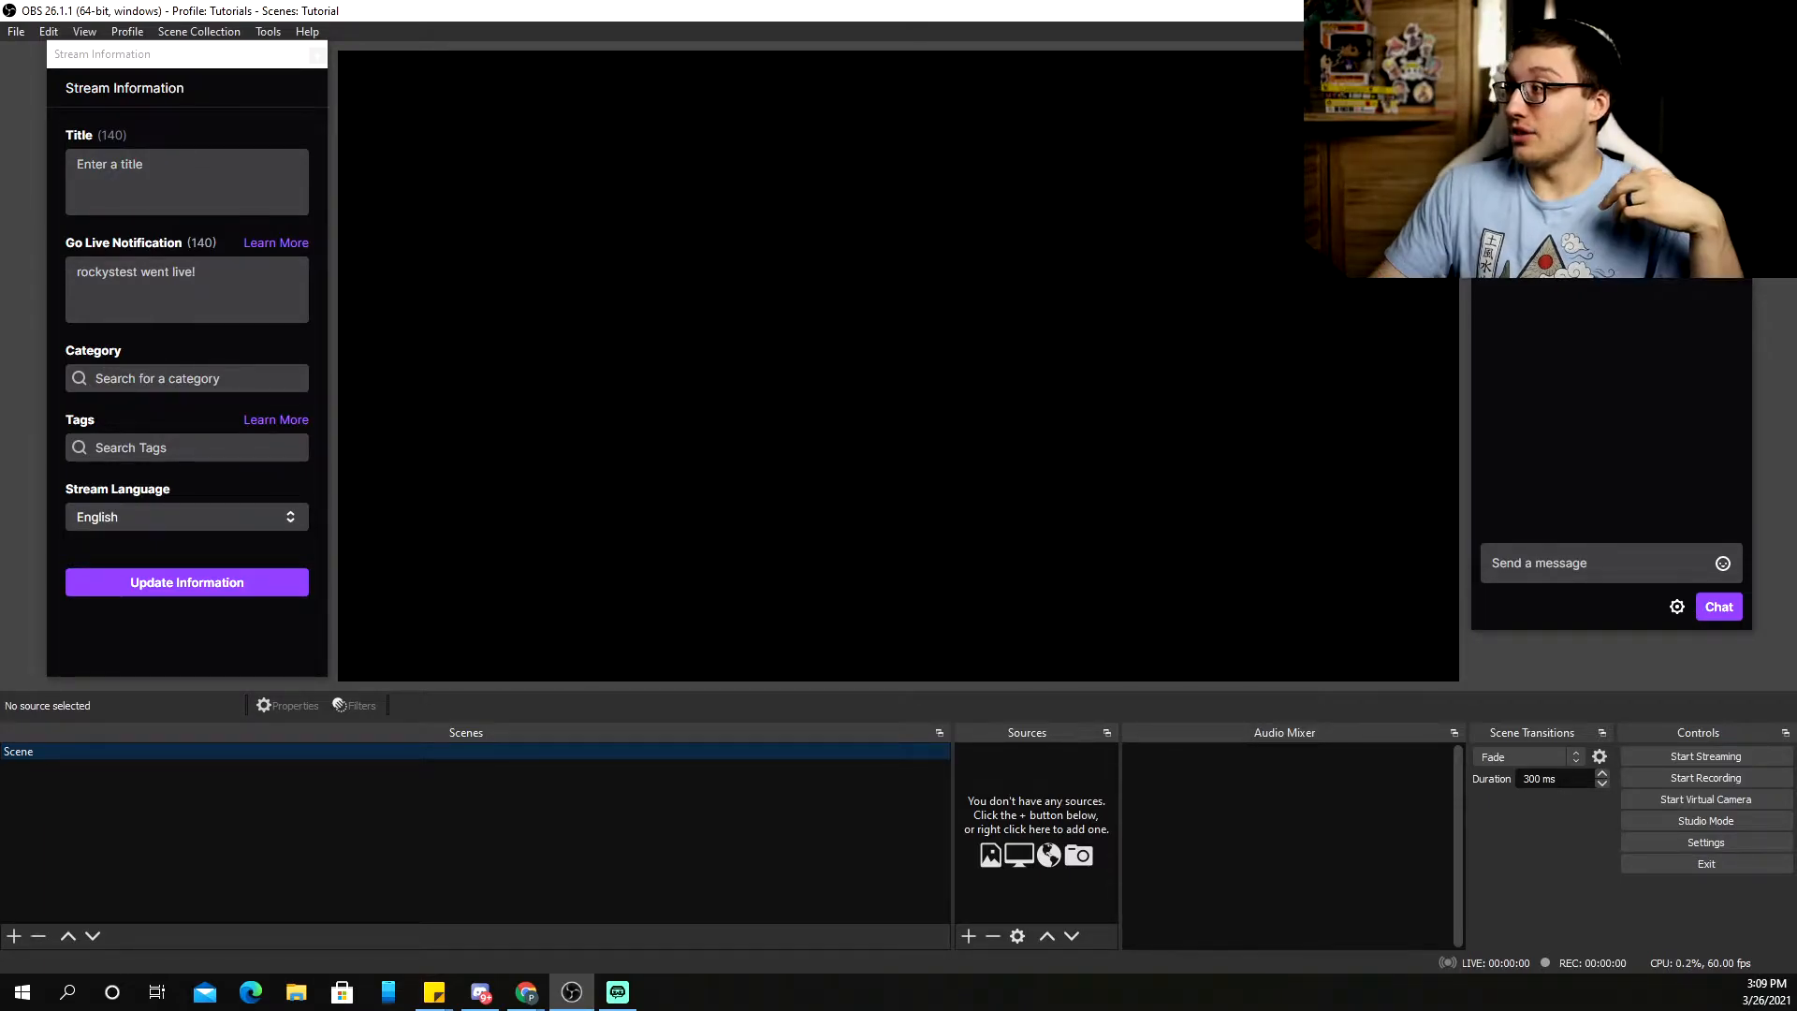
Reposition the floating Chat panel and detach the Stream Information panel for docking
left_click_drag(1610, 54, 1787, 191)
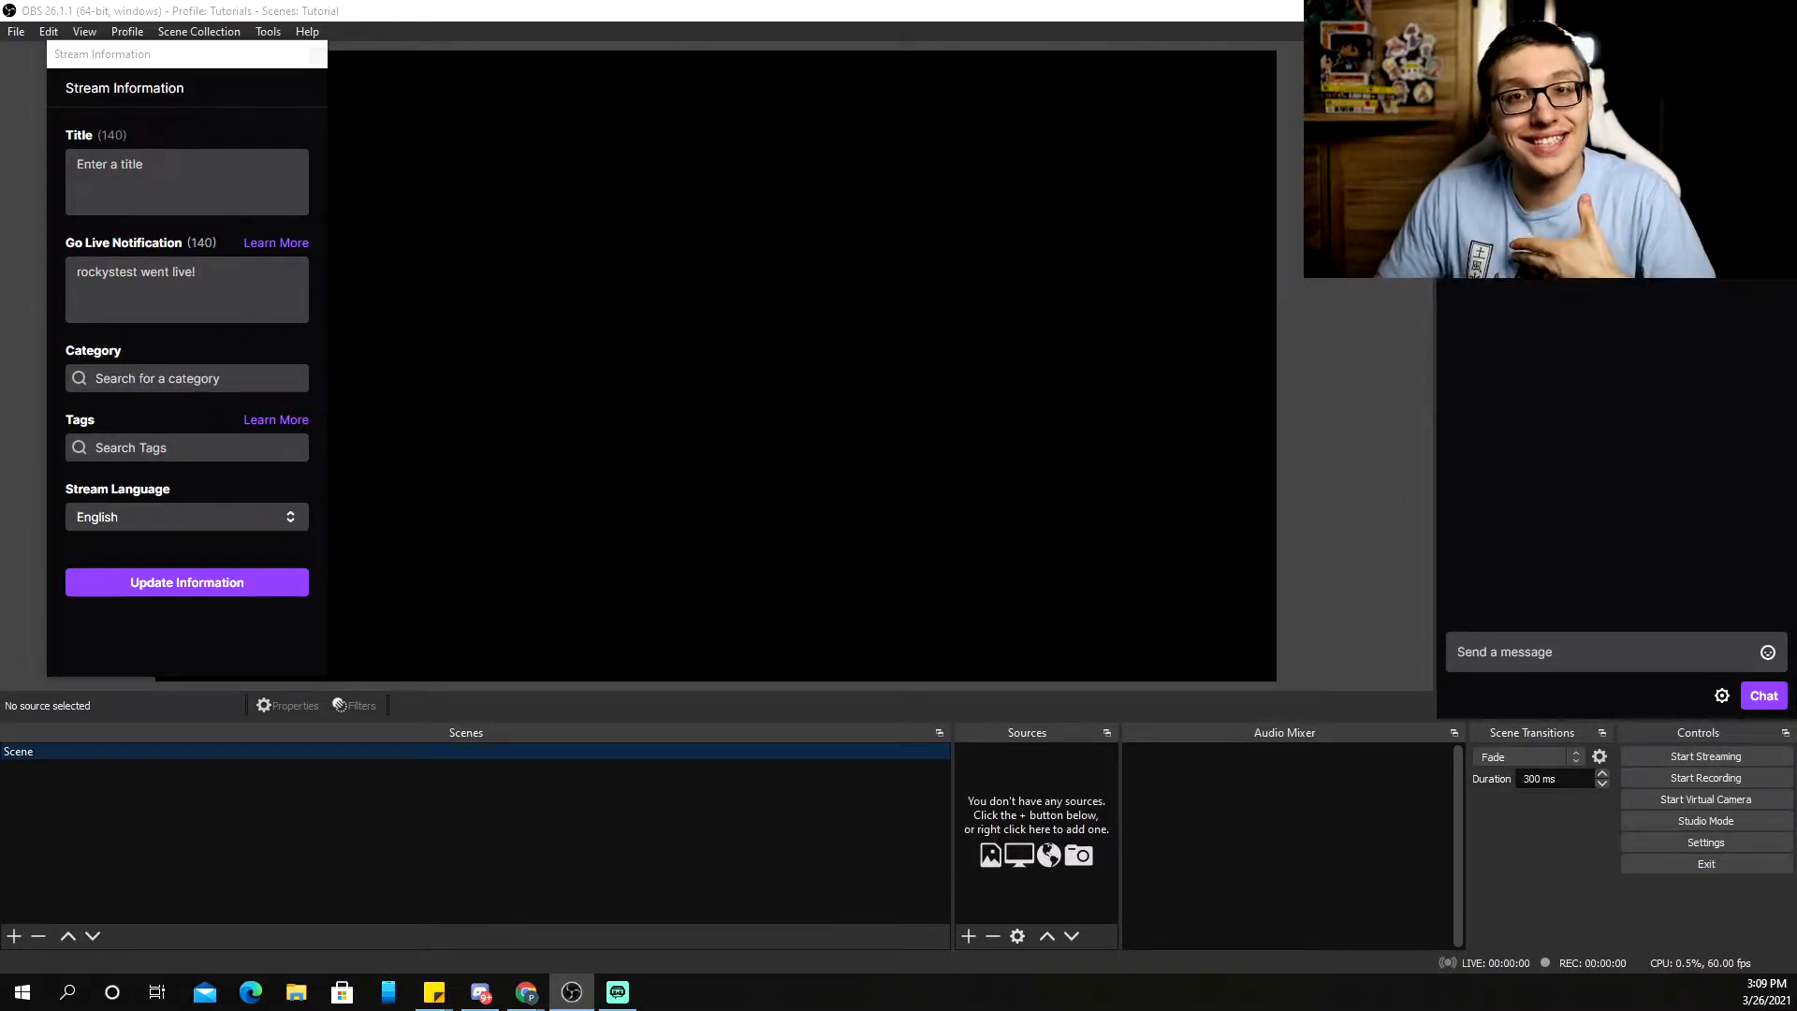
left_click_drag(202, 56, 56, 141)
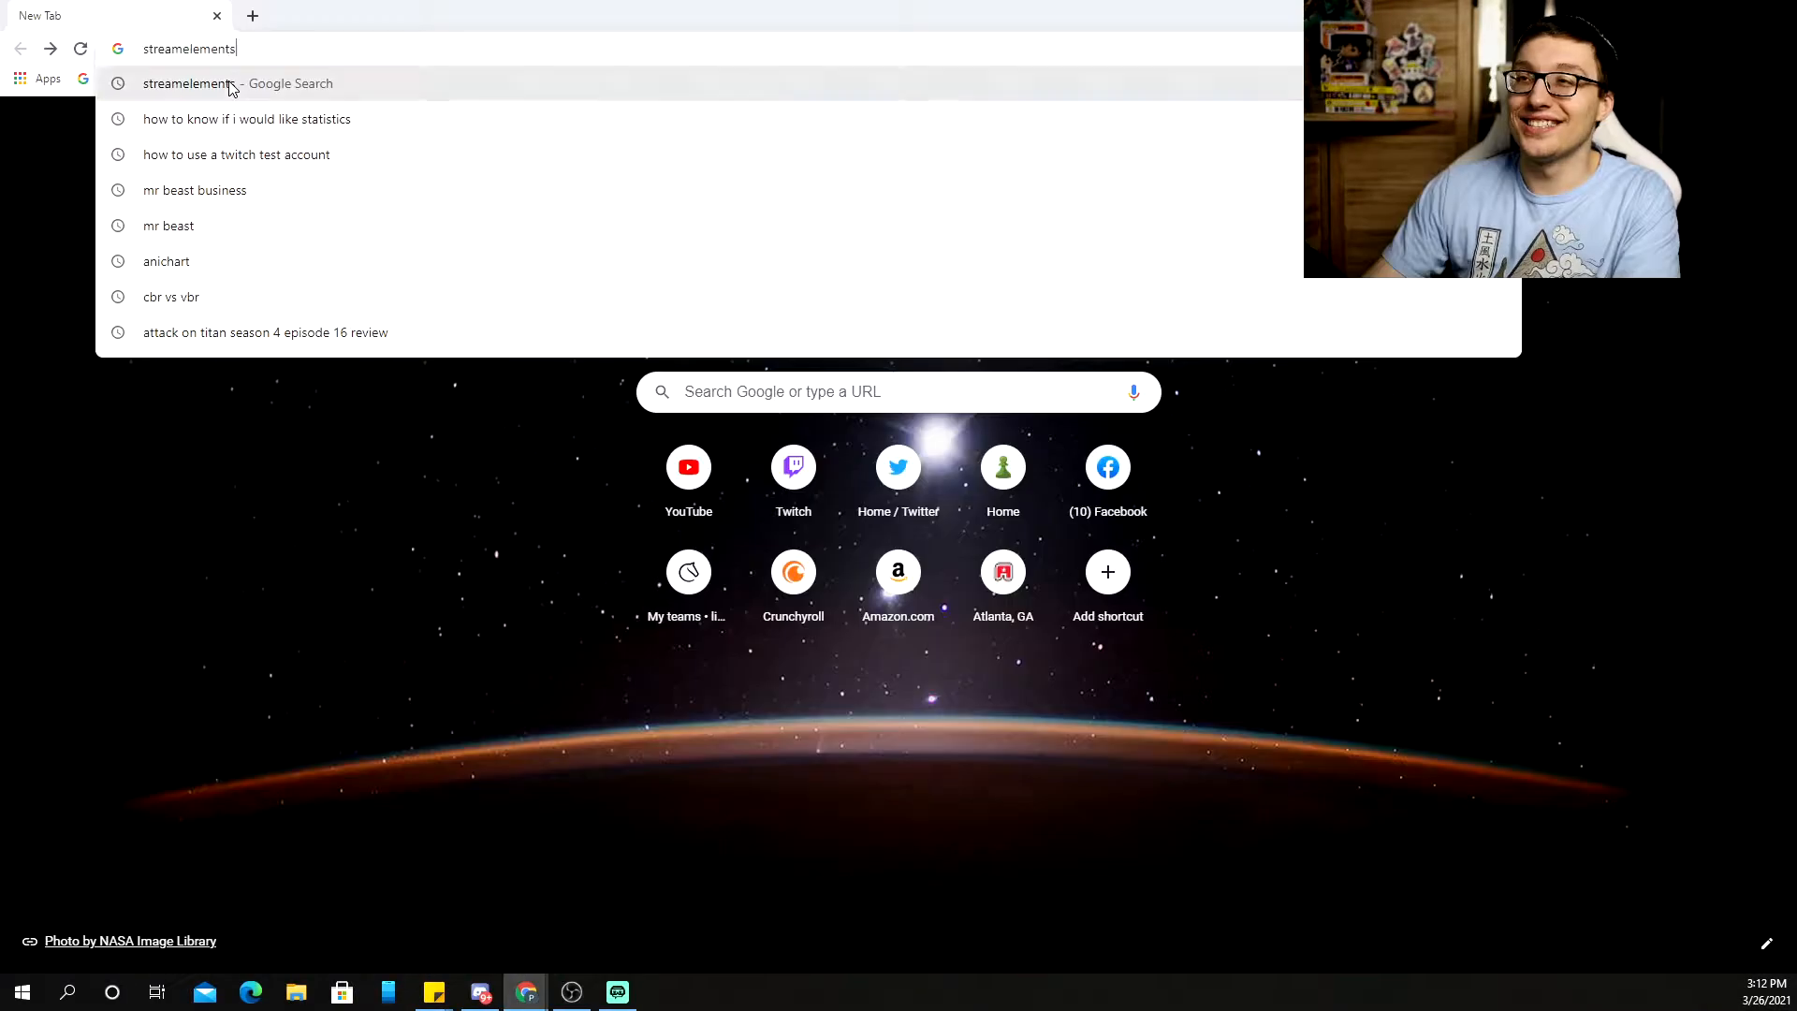
Search for streamelements, log in to the dashboard, dismiss onboarding, and view My overlays
key("Return")
left_click(349, 272)
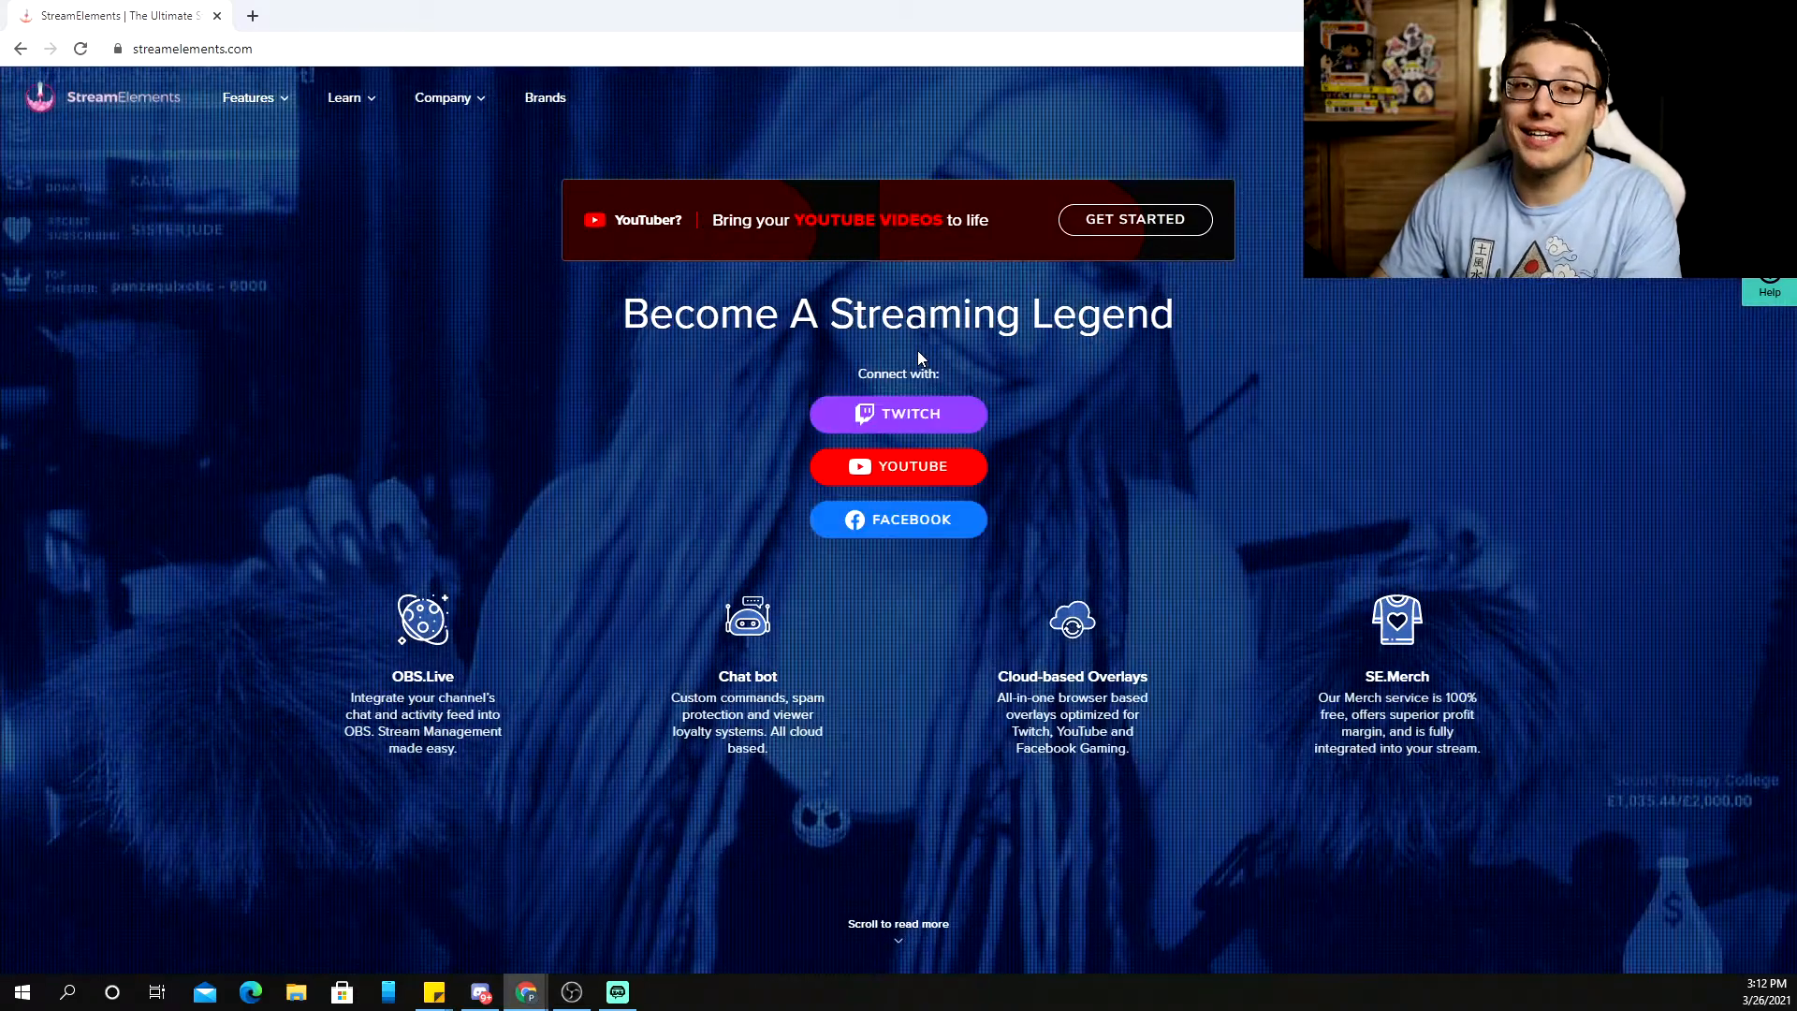
left_click(932, 424)
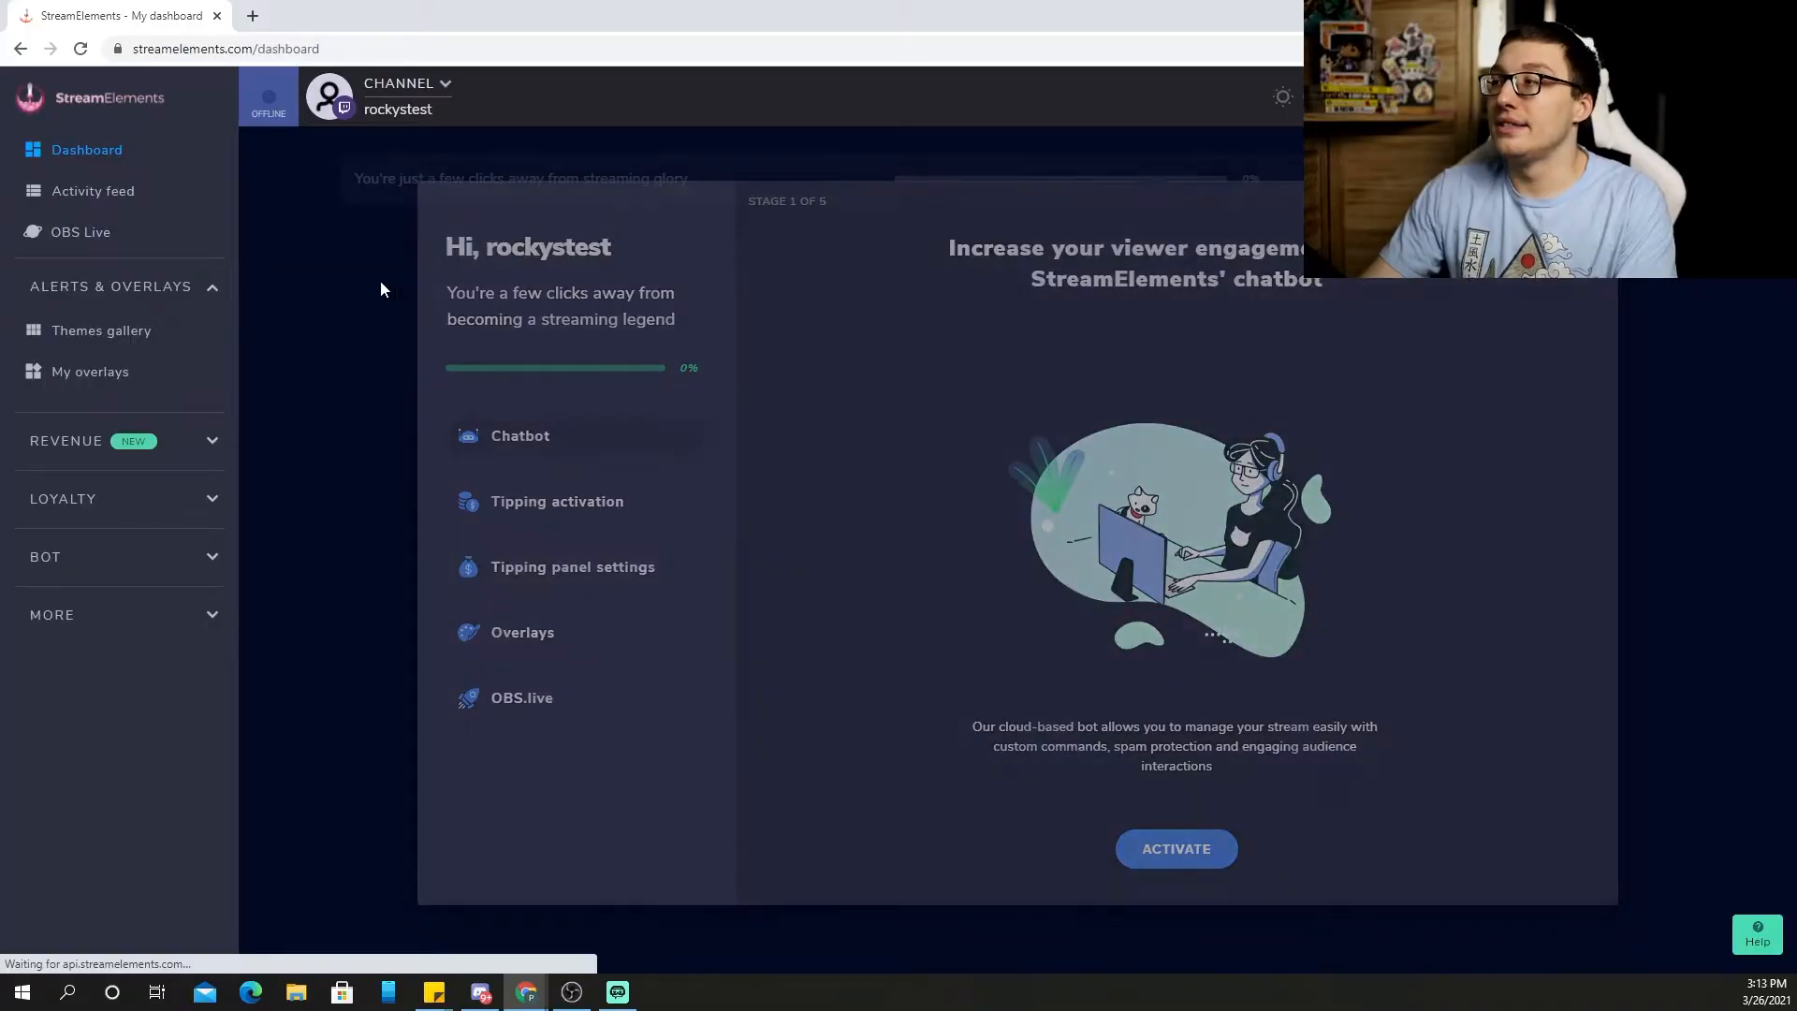
left_click(380, 286)
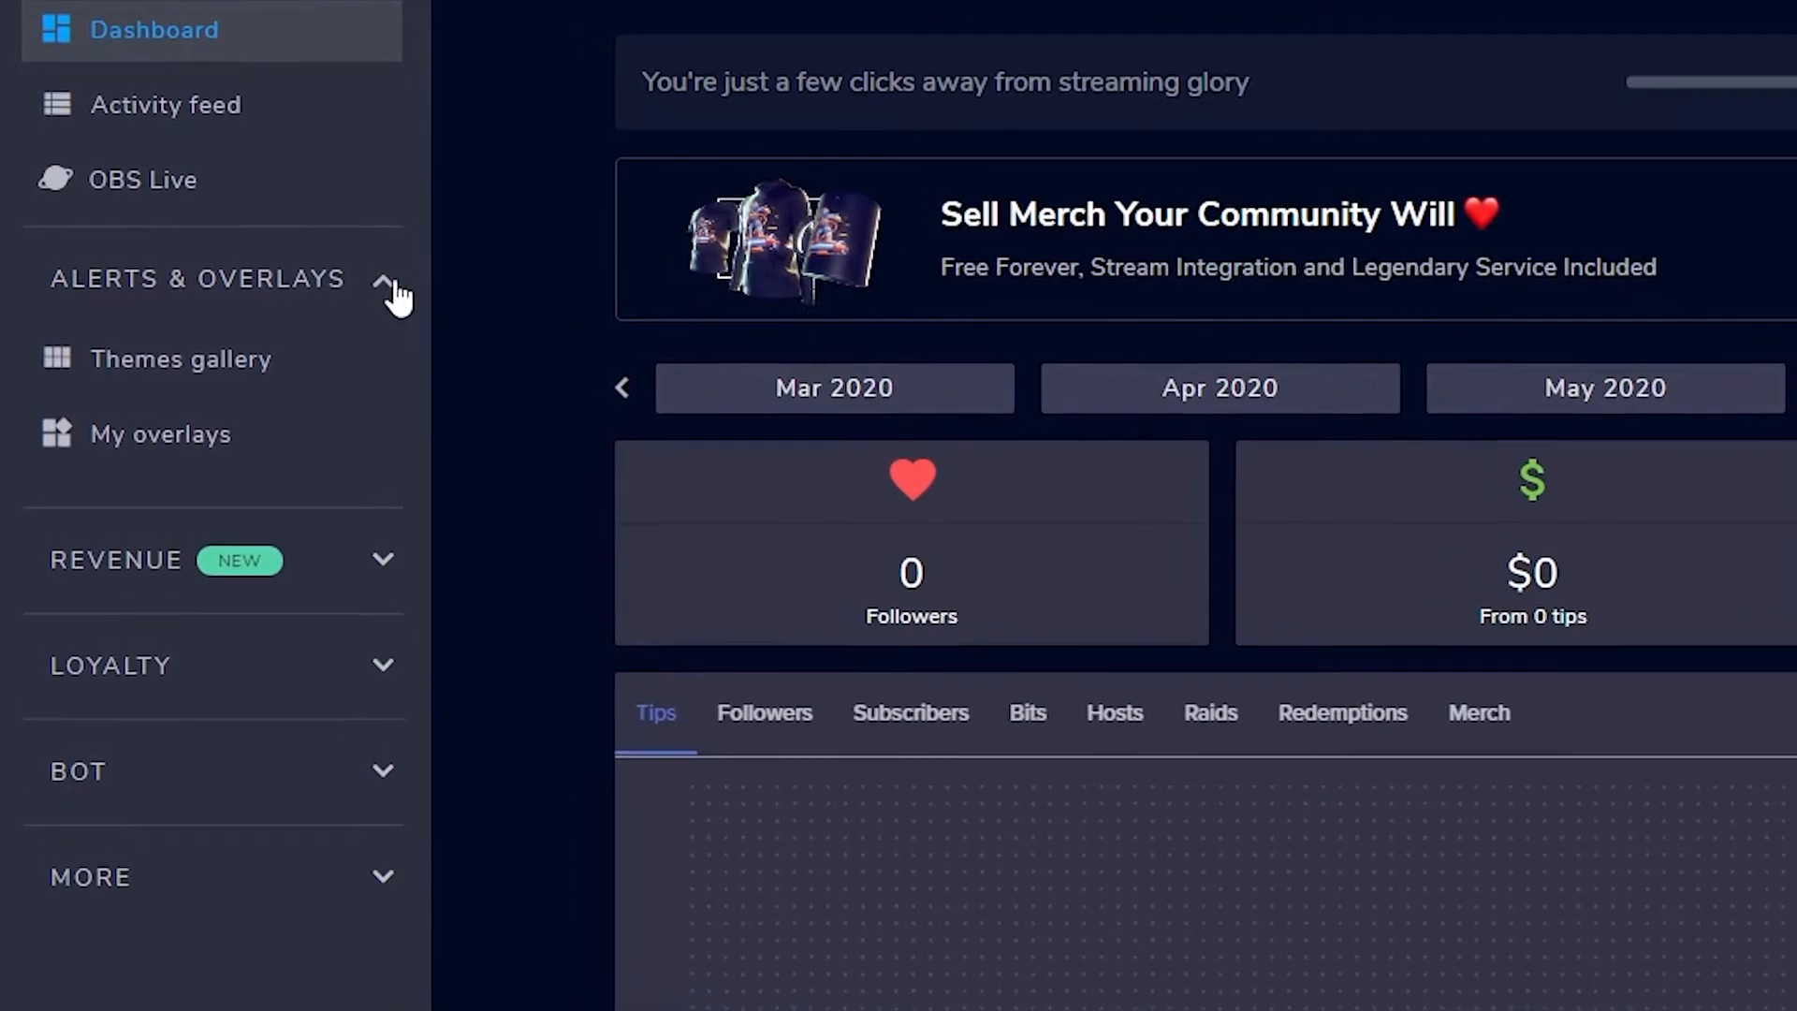
left_click(229, 433)
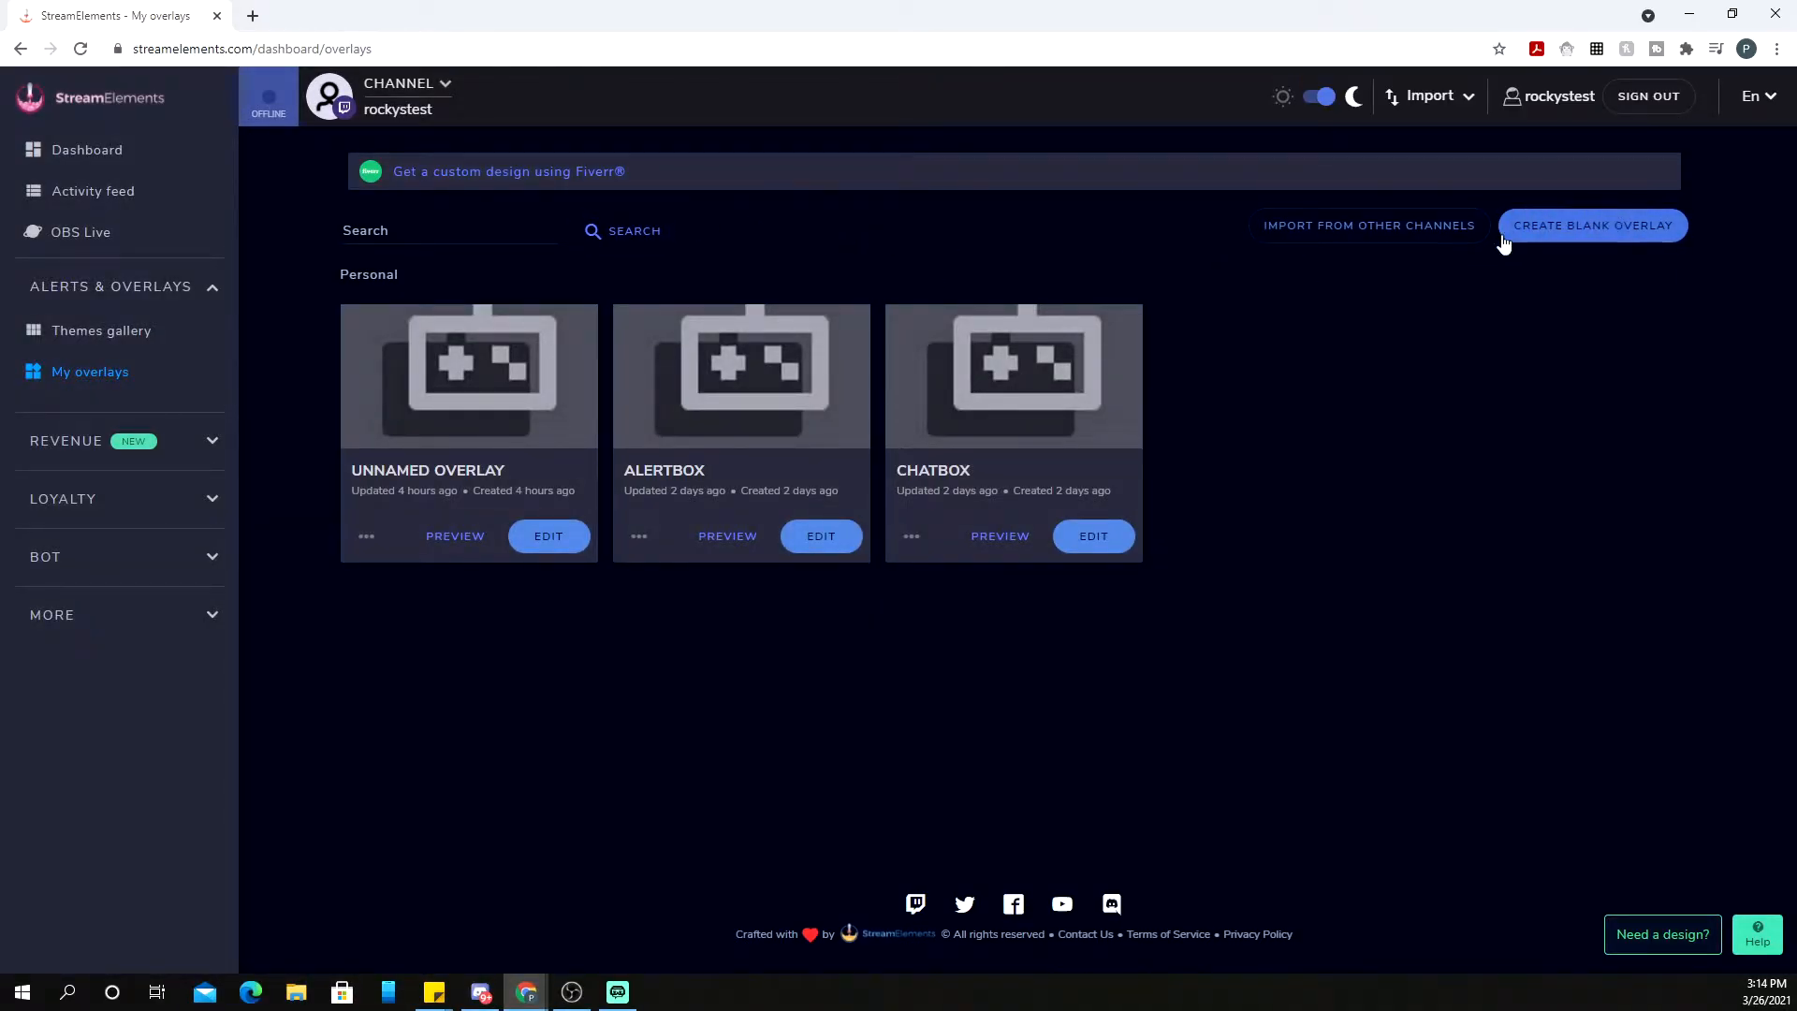
Create a blank 1080p overlay and add the Stream Tools 'Your stream's chat' widget
left_click(1579, 231)
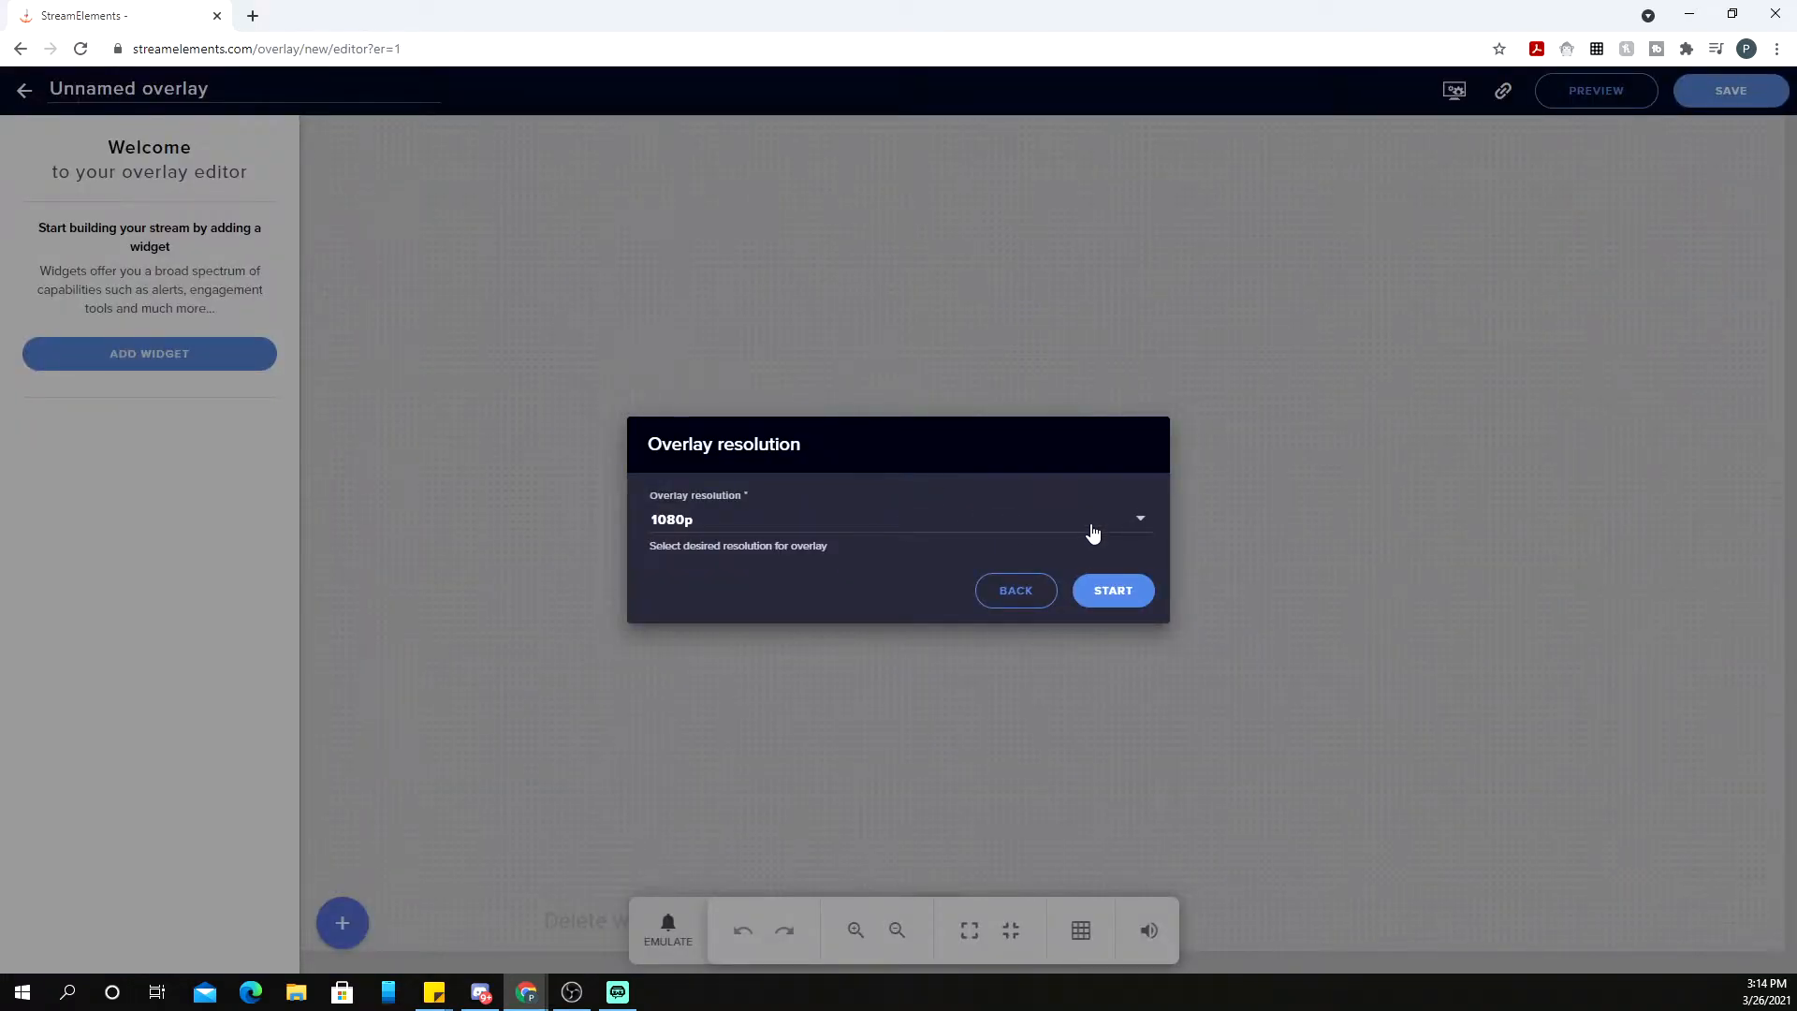
left_click(1114, 591)
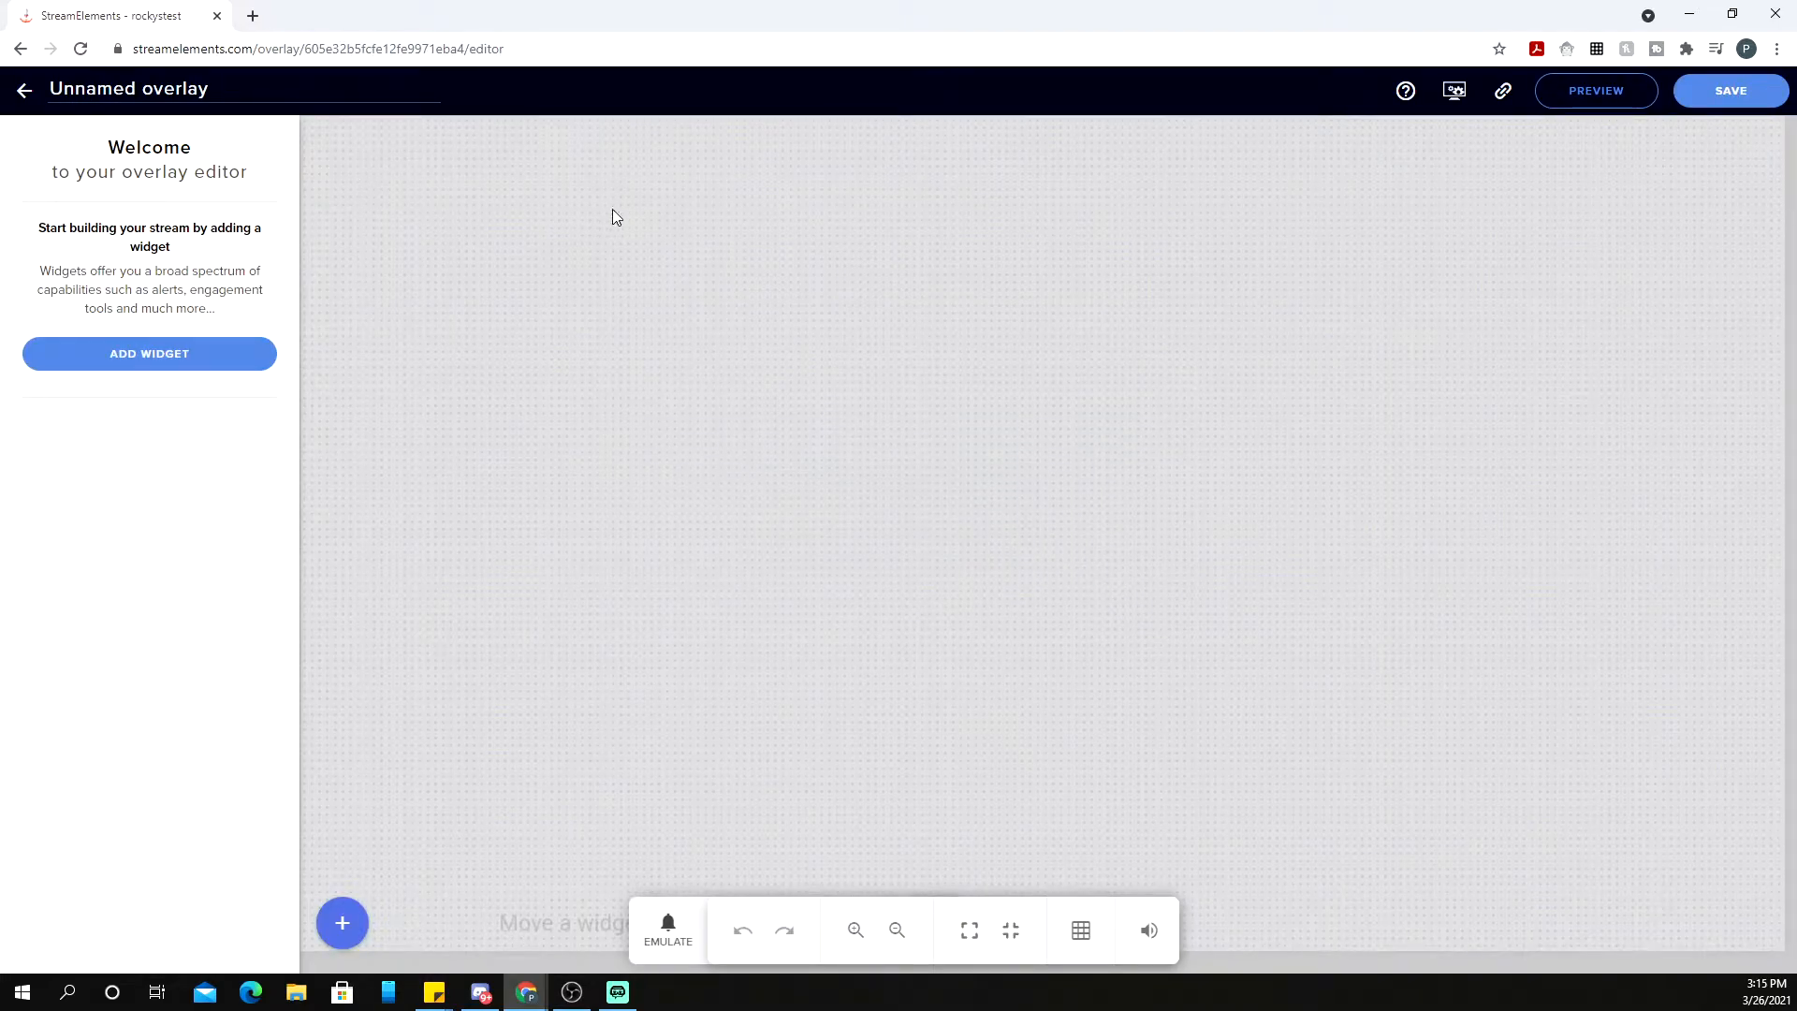
left_click(177, 362)
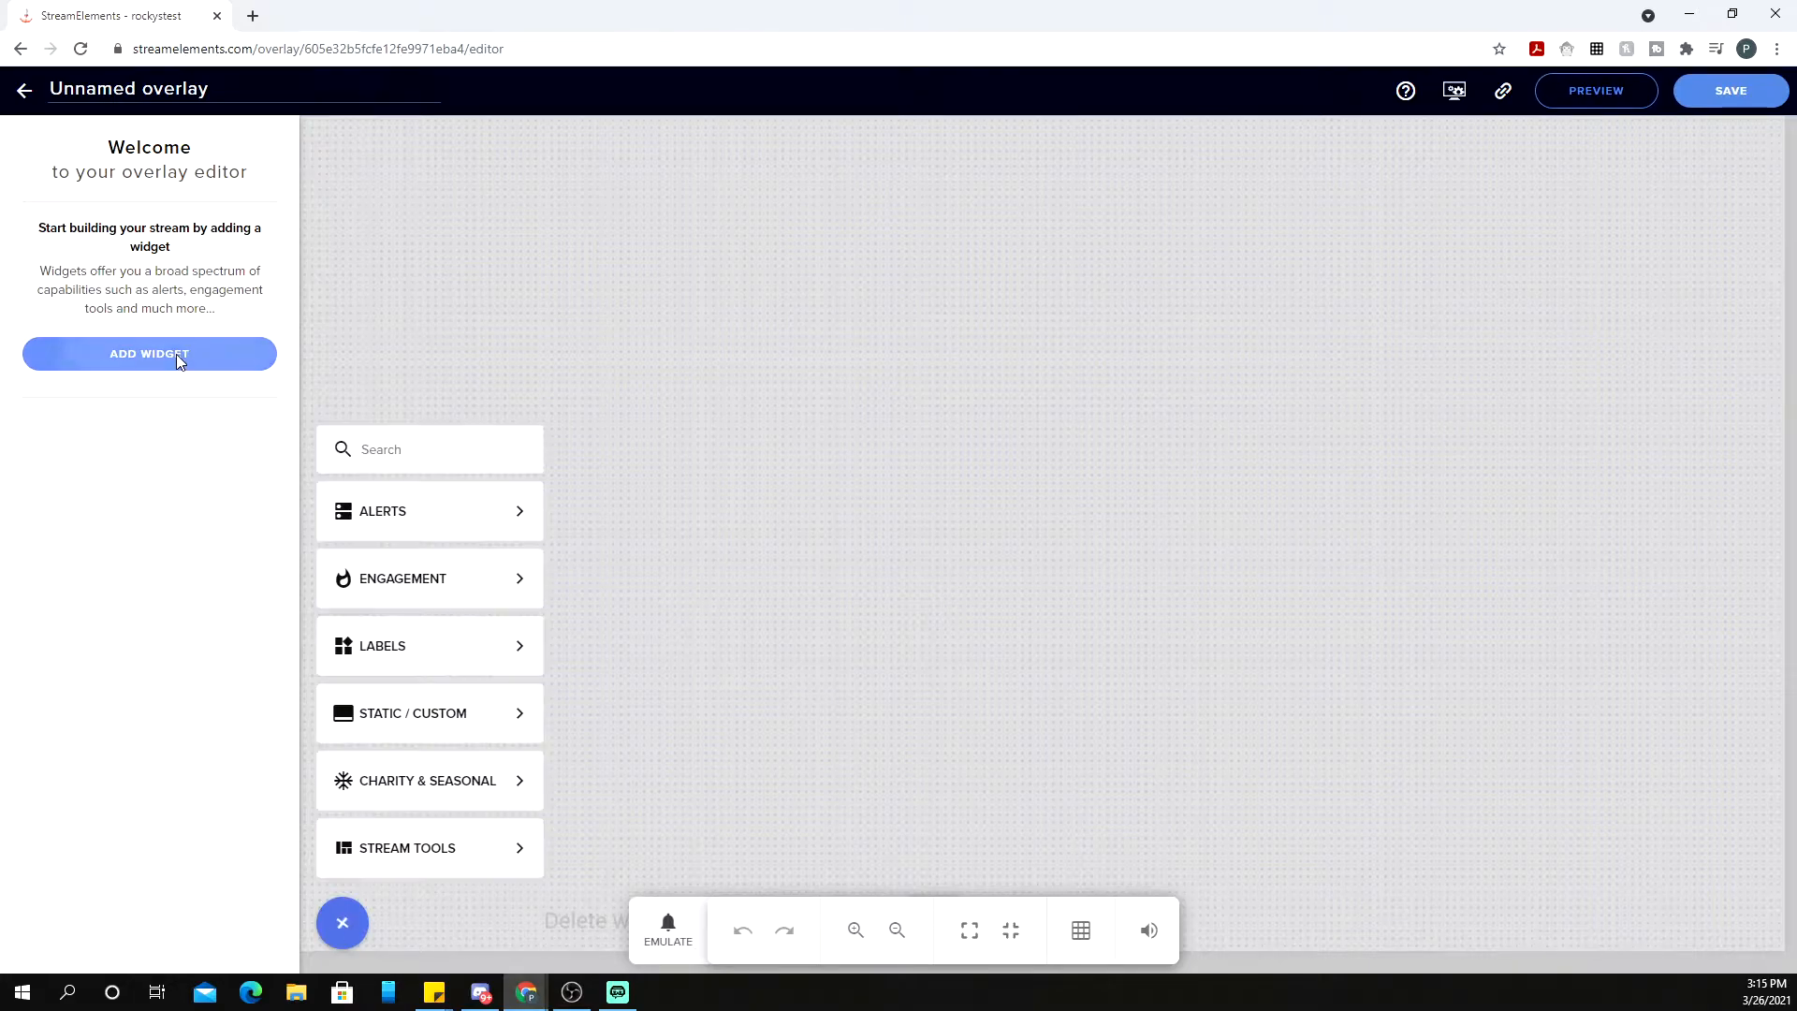
mouse_move(415, 847)
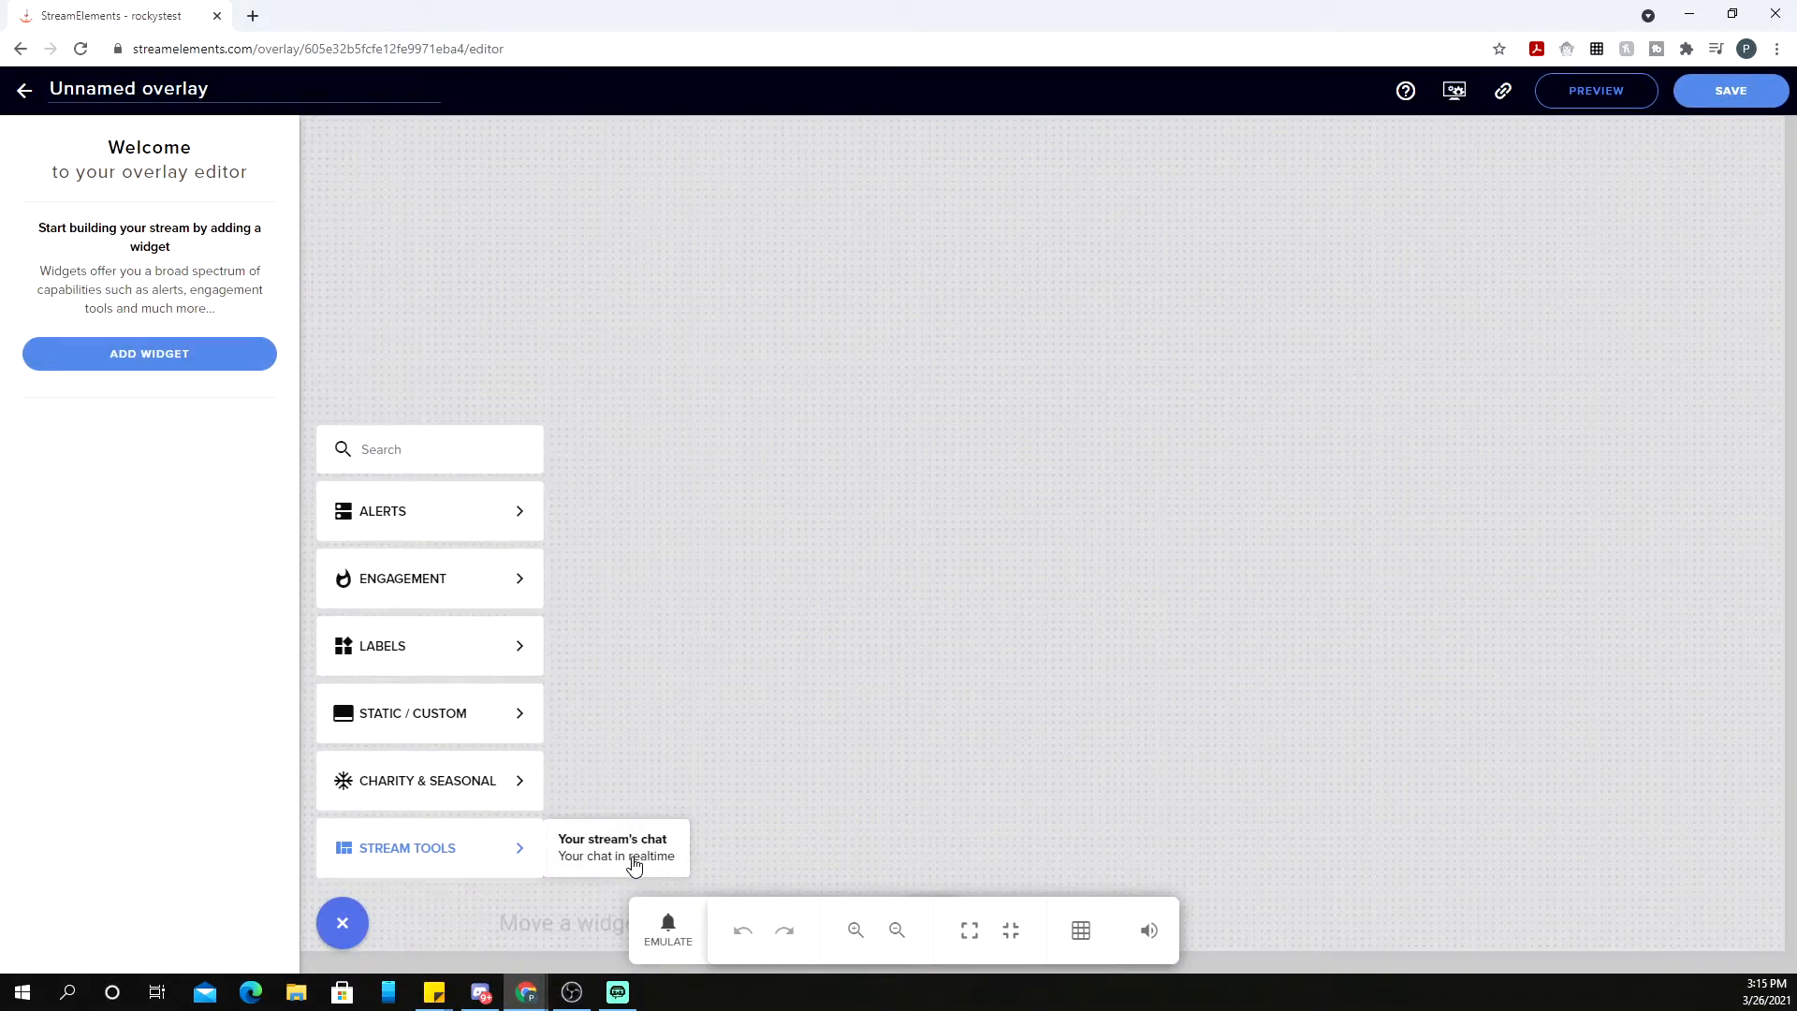
left_click(634, 865)
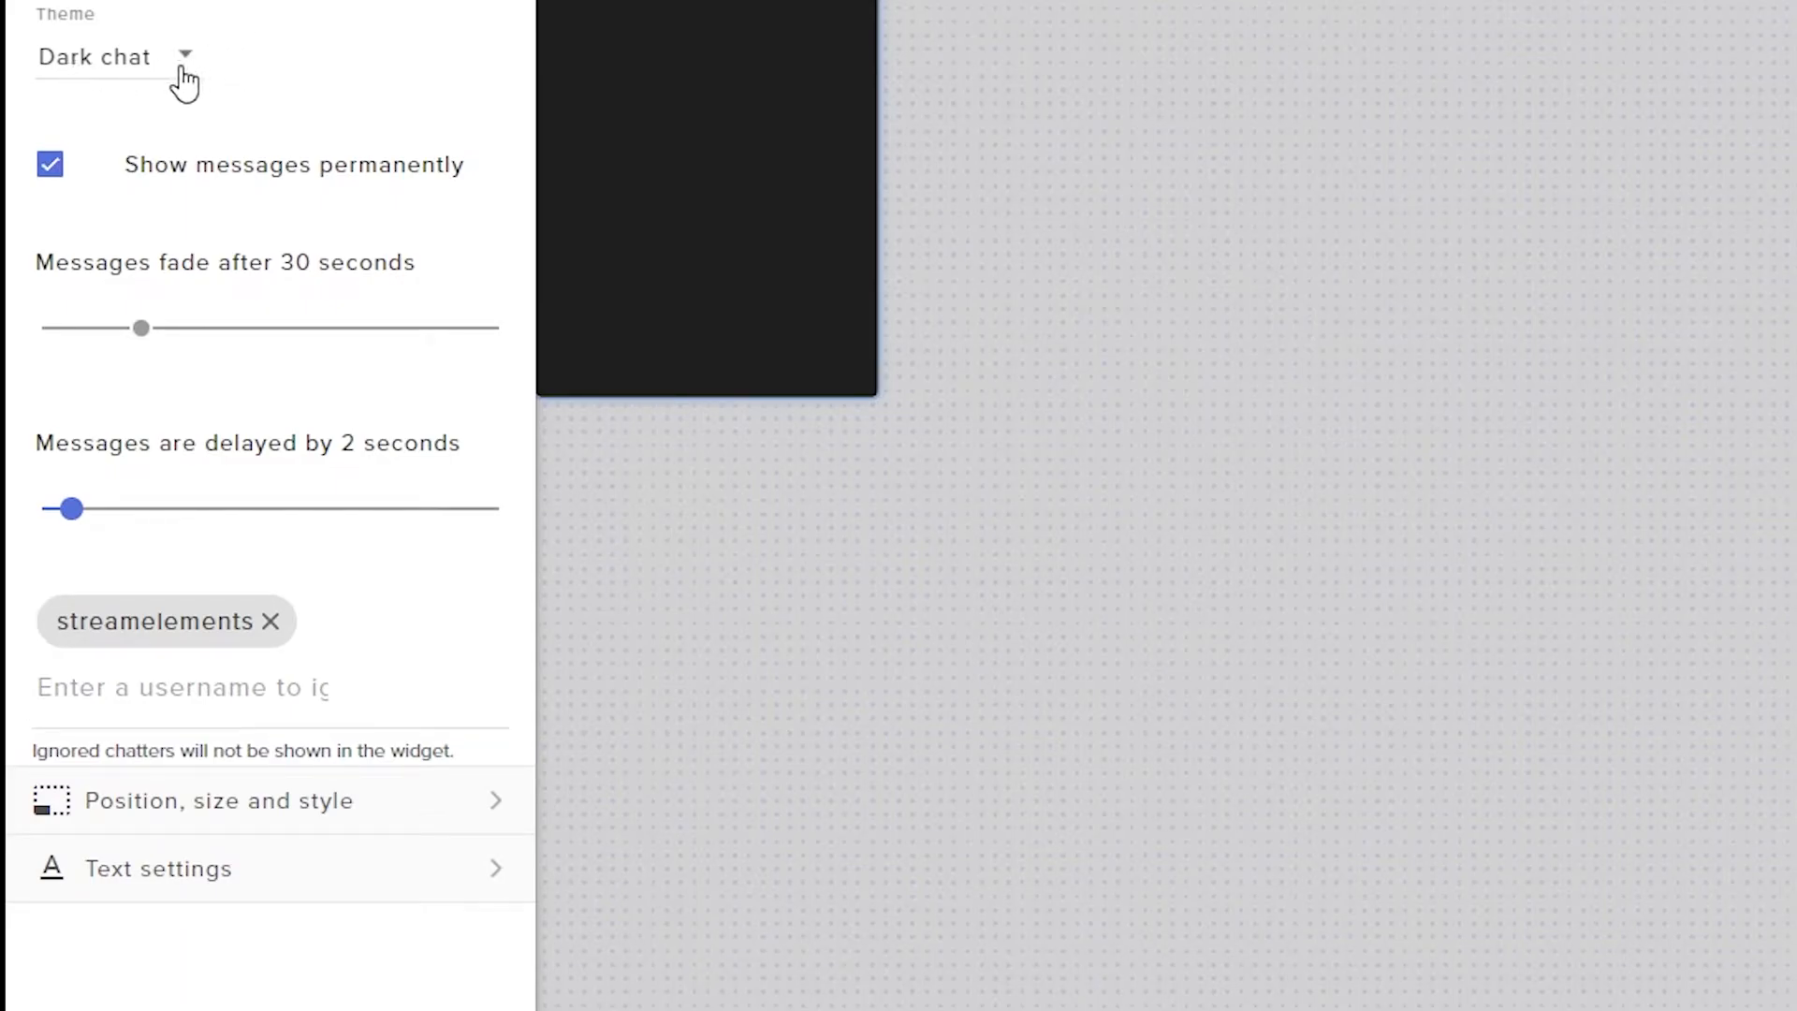
Set the chat widget's theme to Custom, then return to OBS Studio
left_click(195, 60)
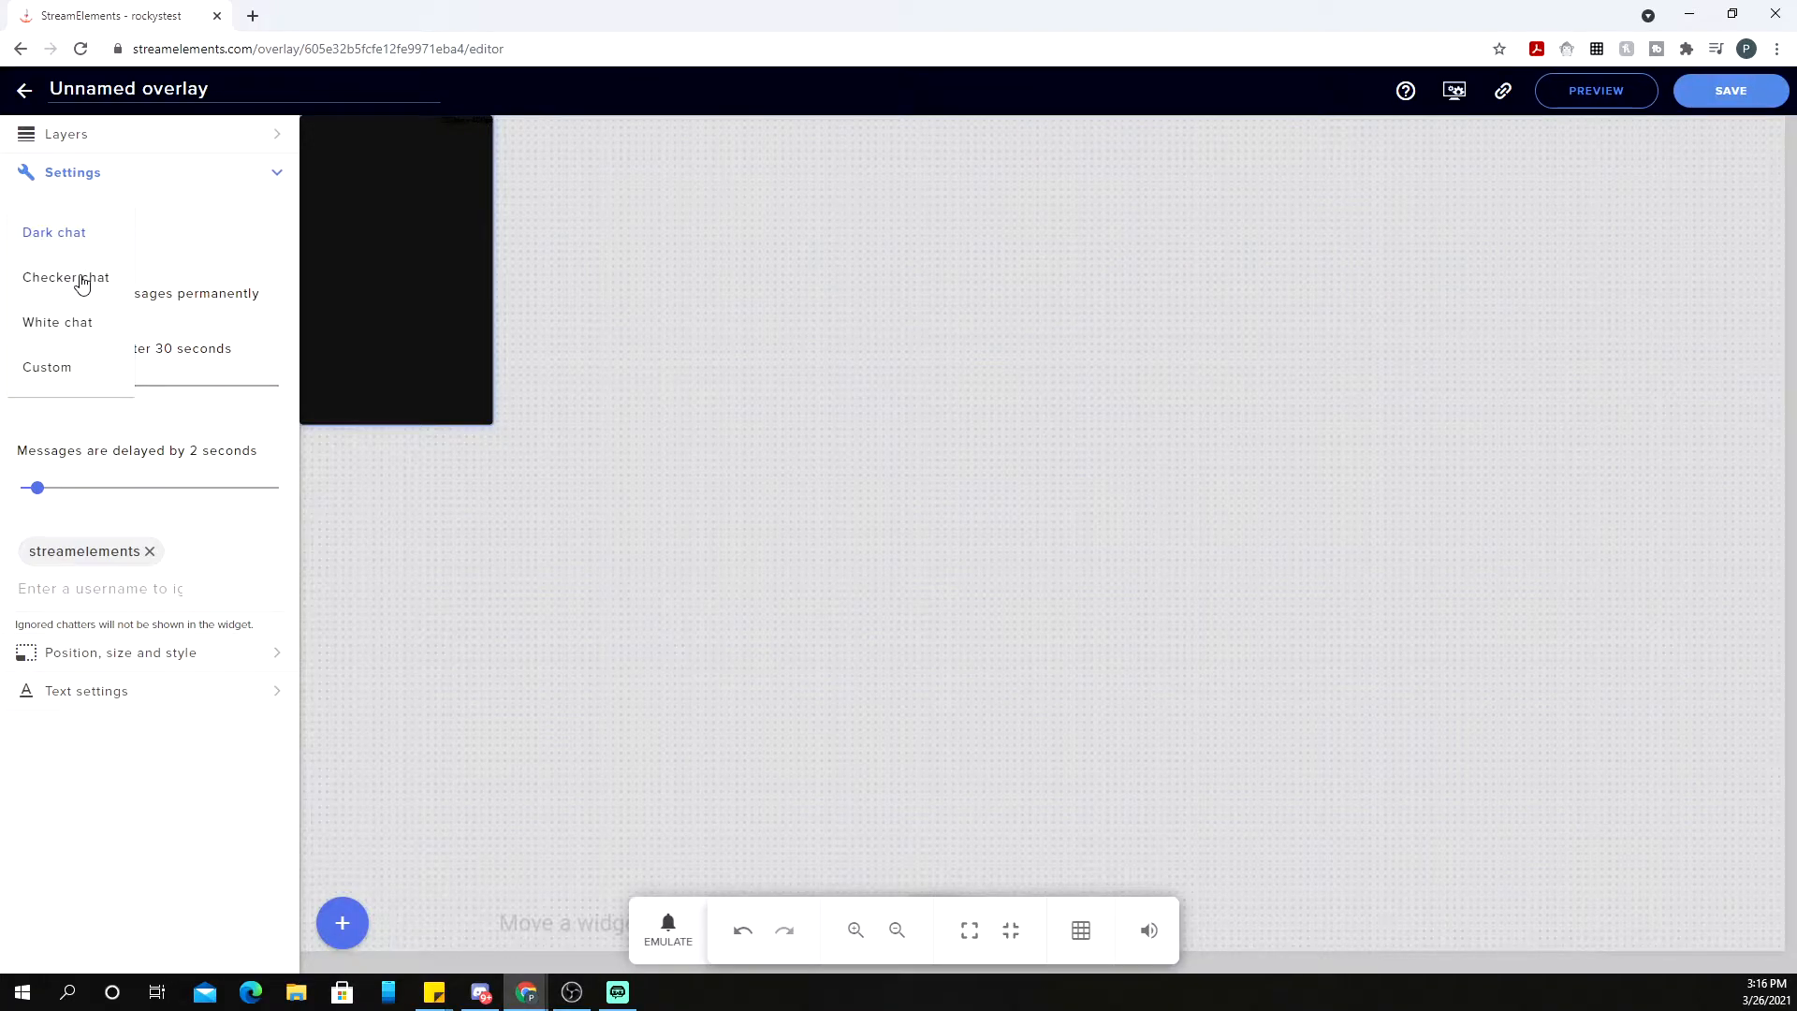
left_click(90, 379)
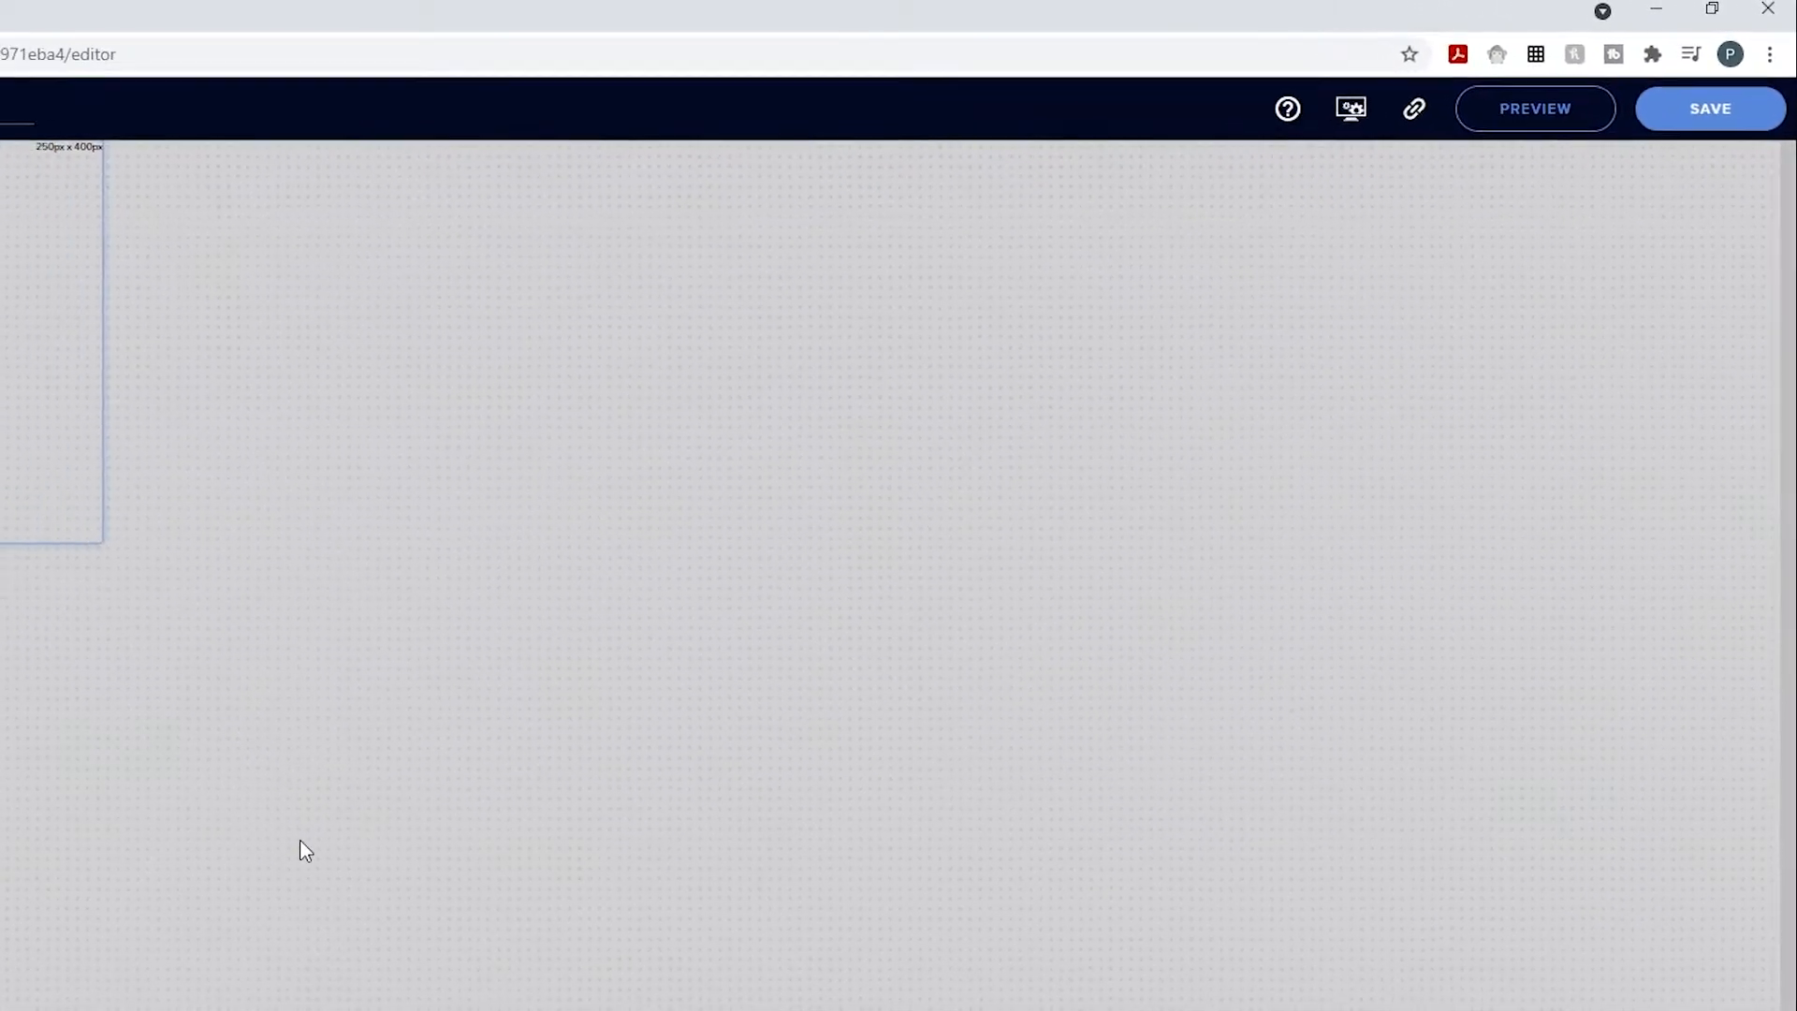
left_click(571, 992)
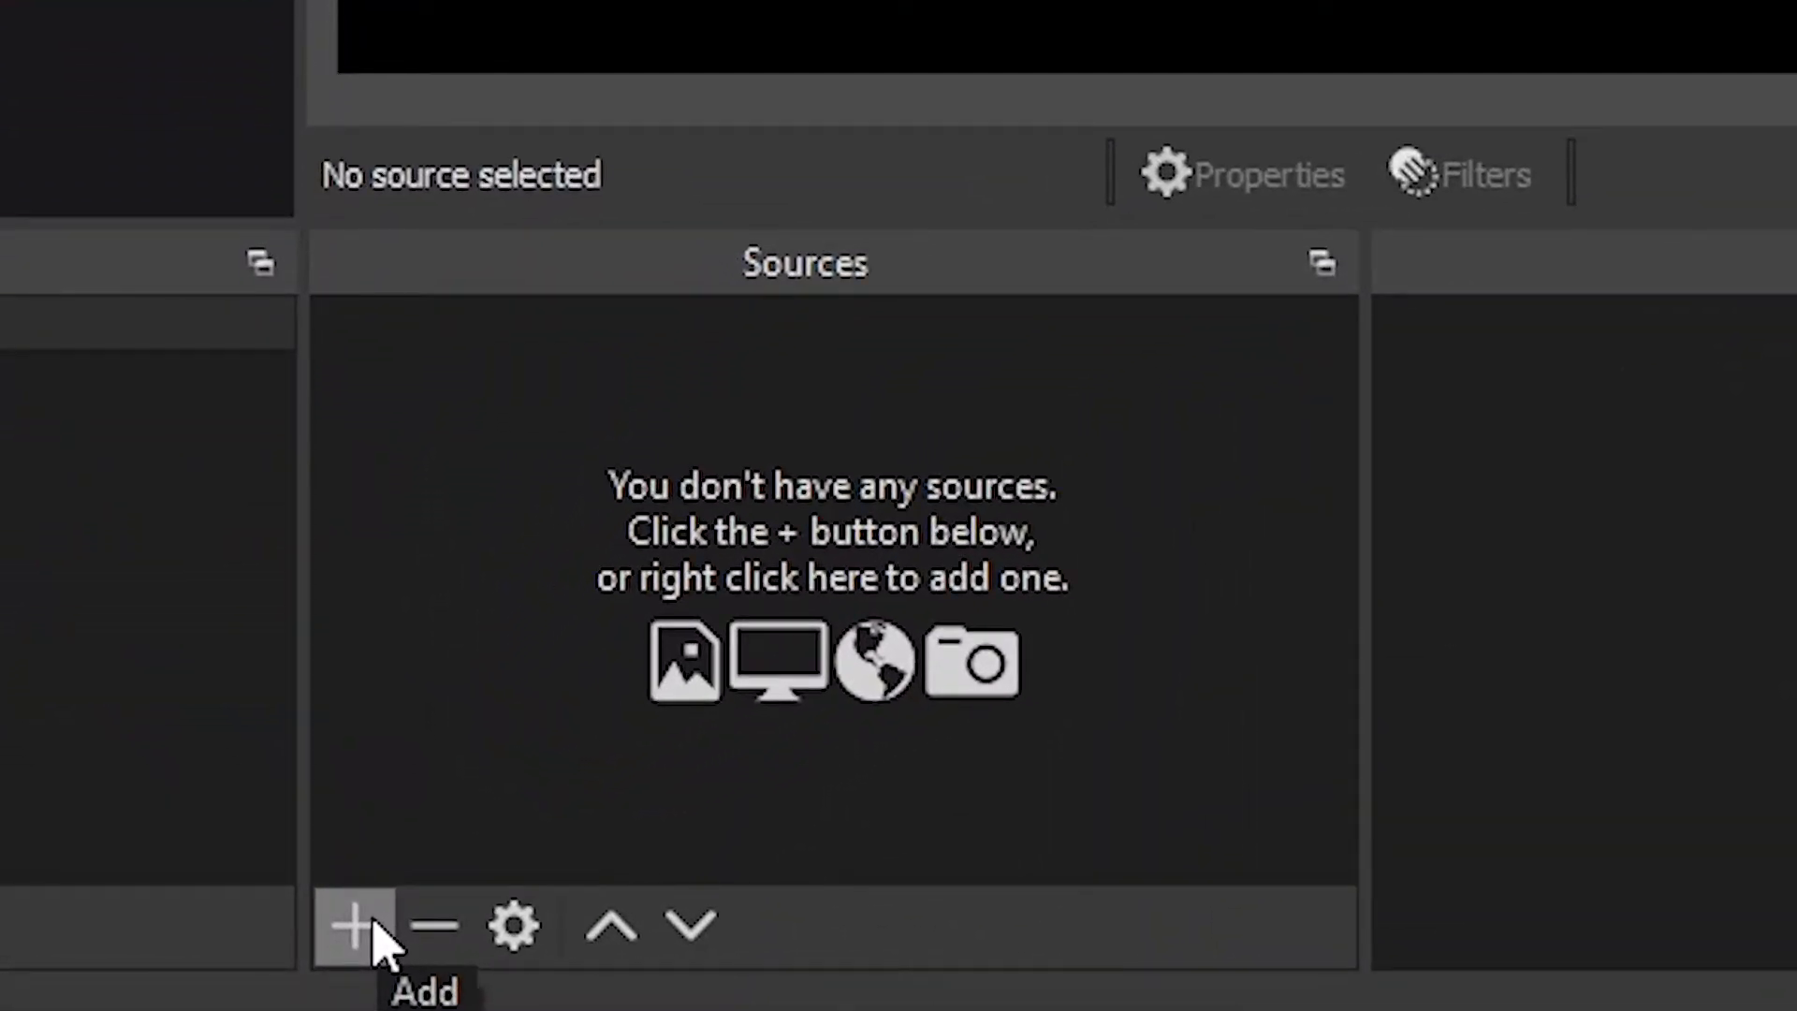
Add a Browser source named Chatbox and move its Properties window up and left
left_click(332, 936)
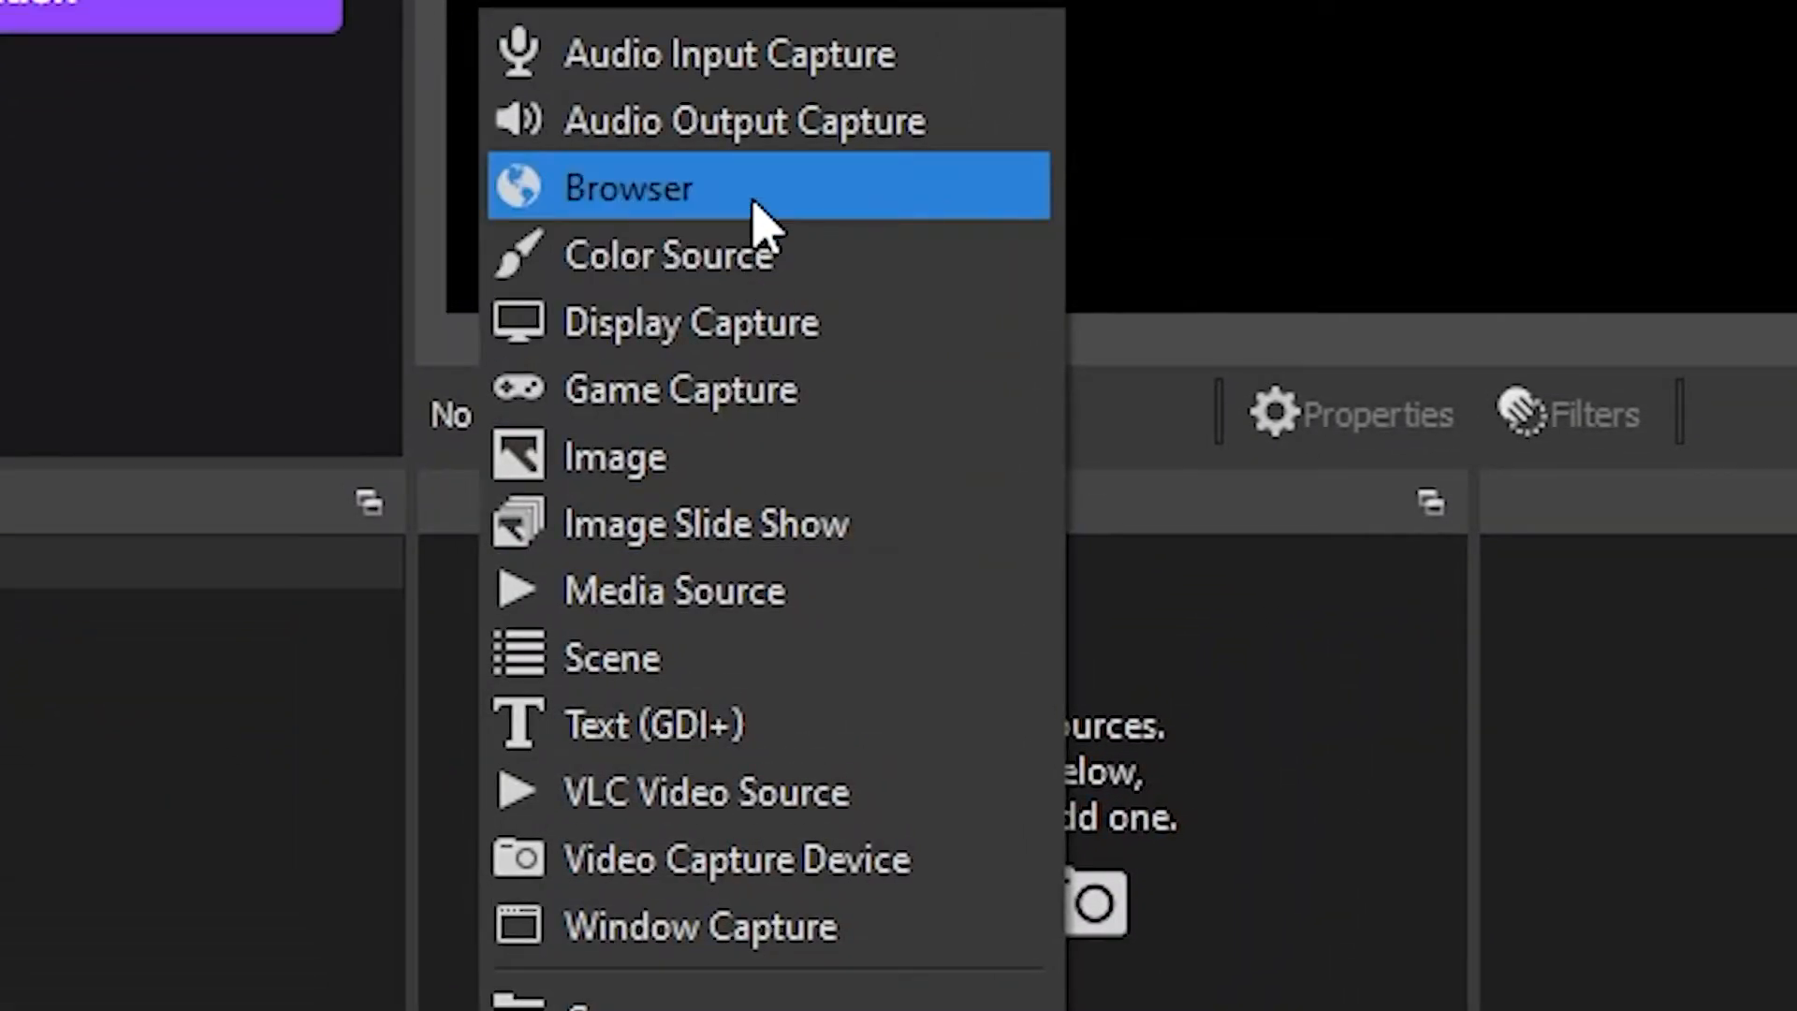
left_click(675, 178)
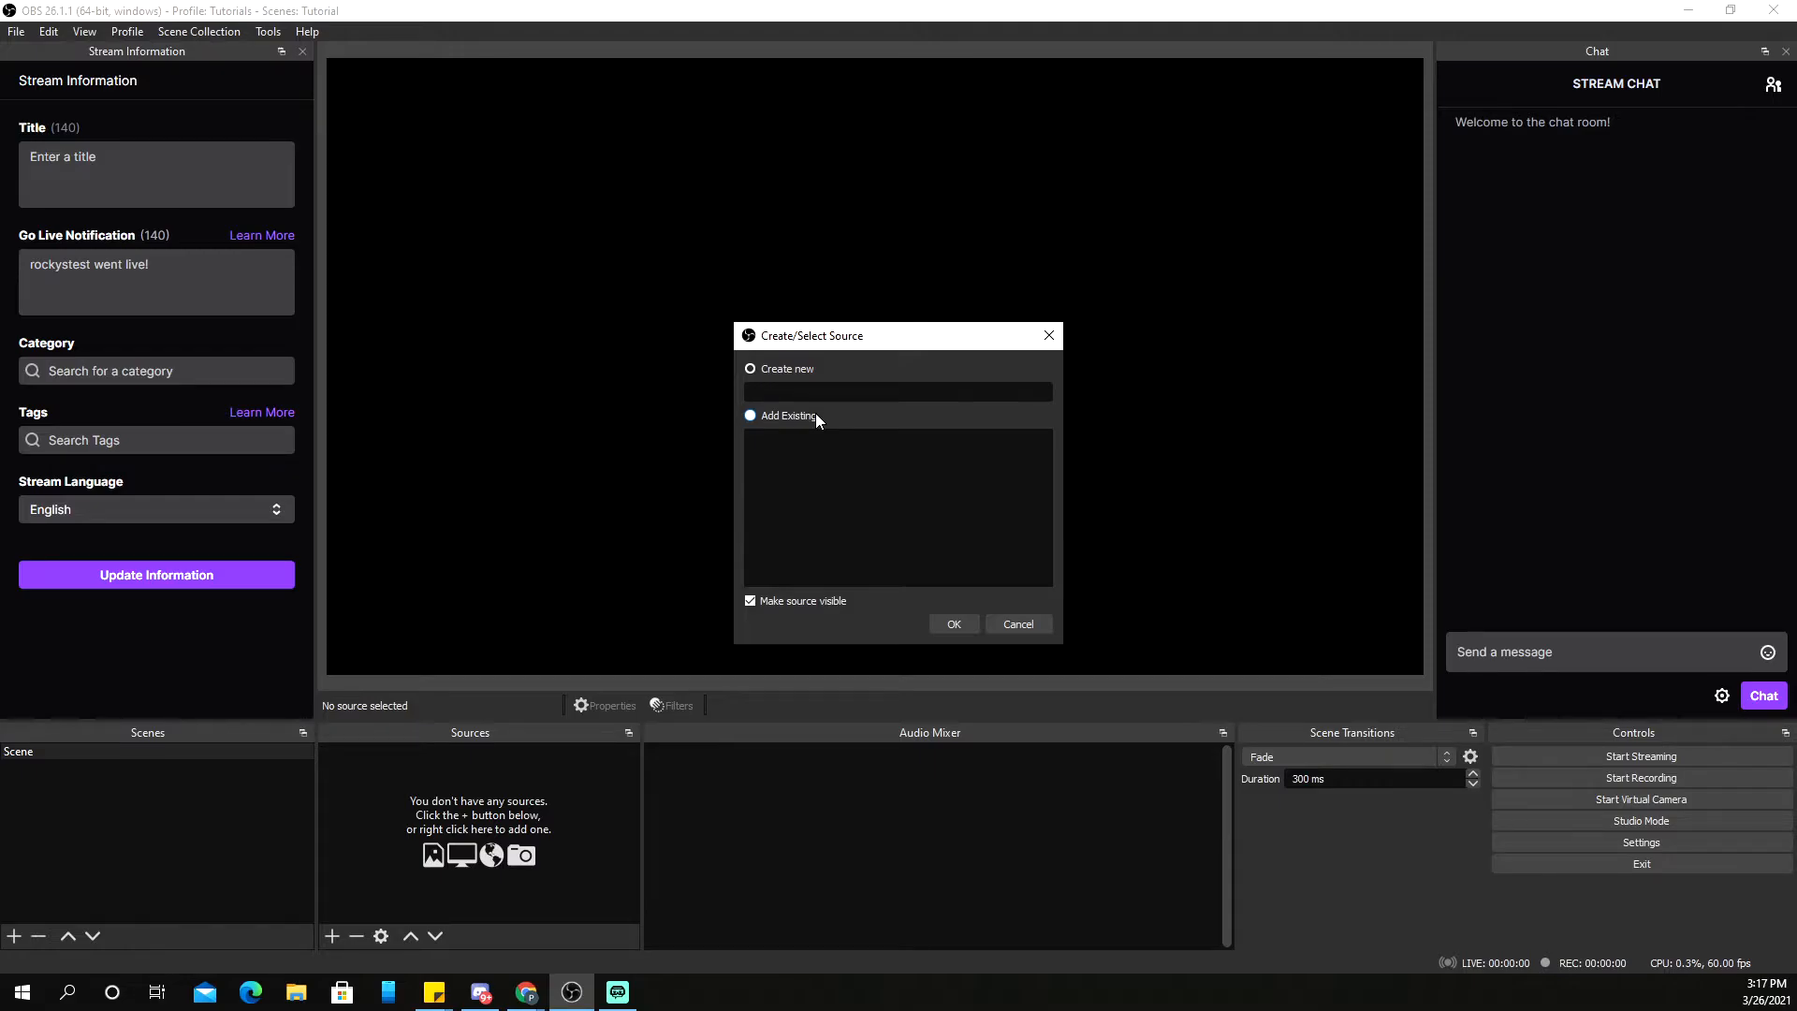
type("Chatbox")
key("Return")
left_click_drag(702, 213, 644, 105)
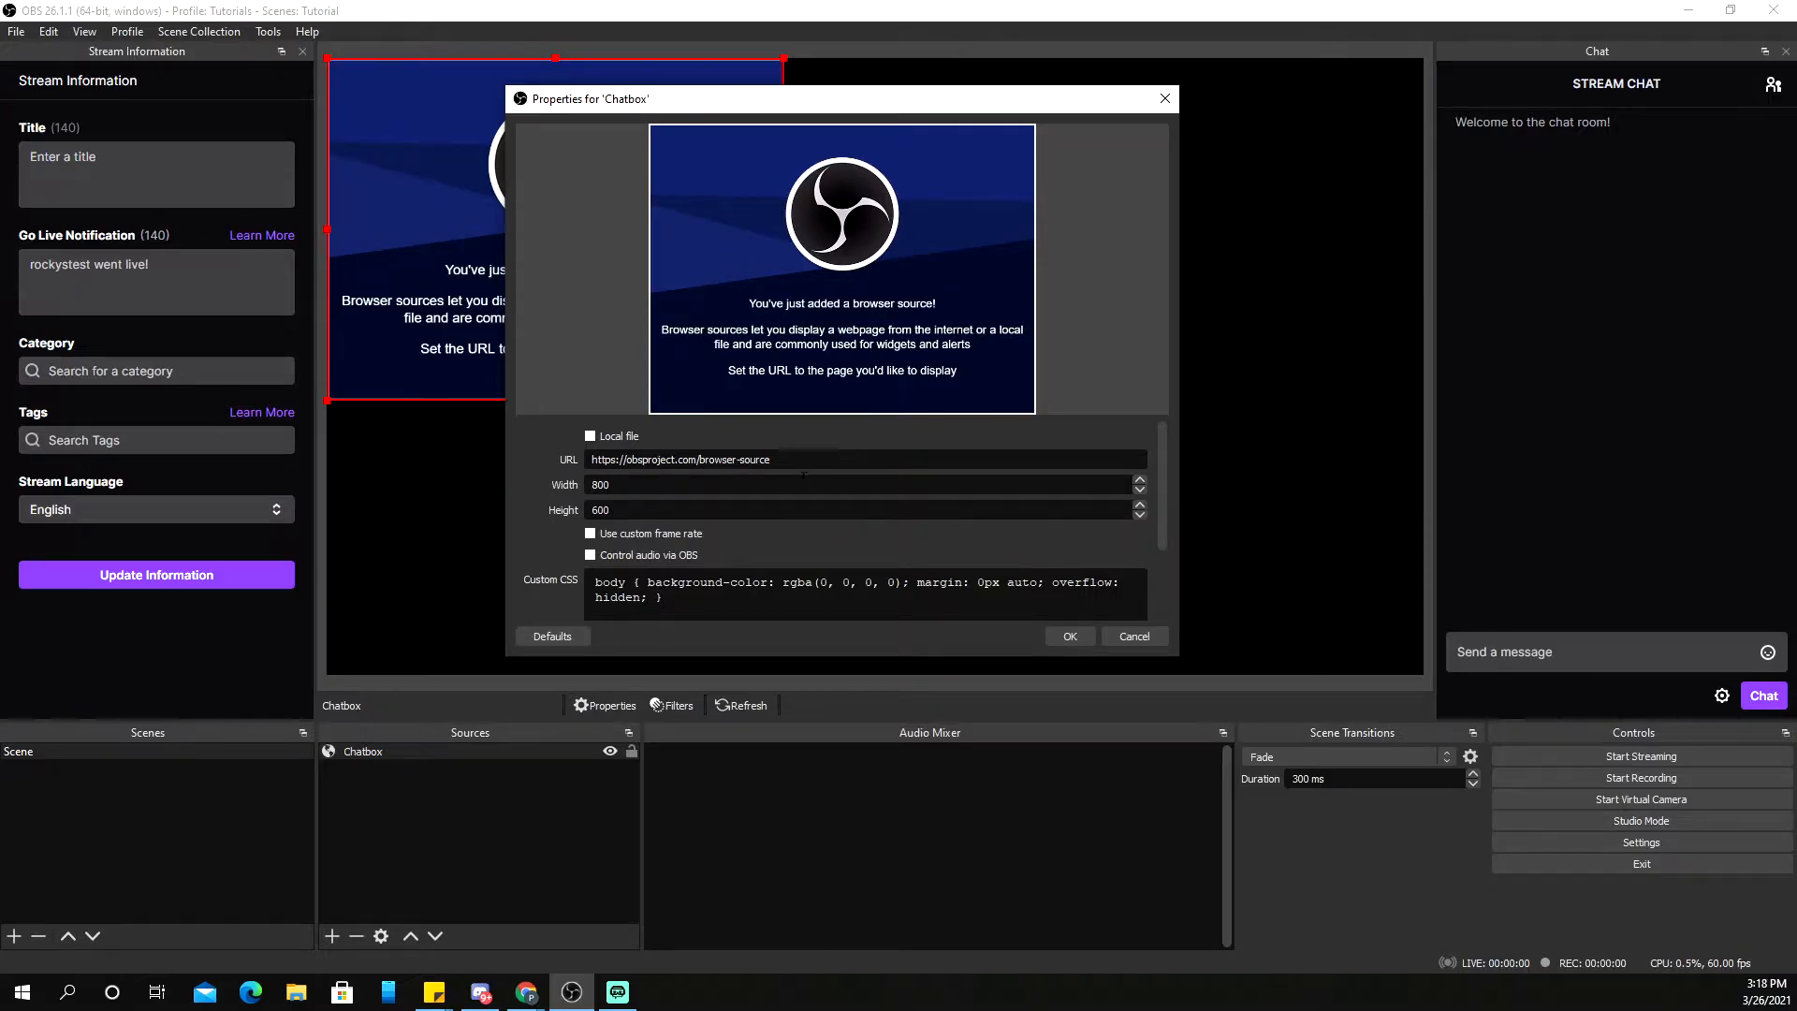
Replace the Chatbox URL with the pasted StreamElements overlay link and save the source
triple_click(694, 459)
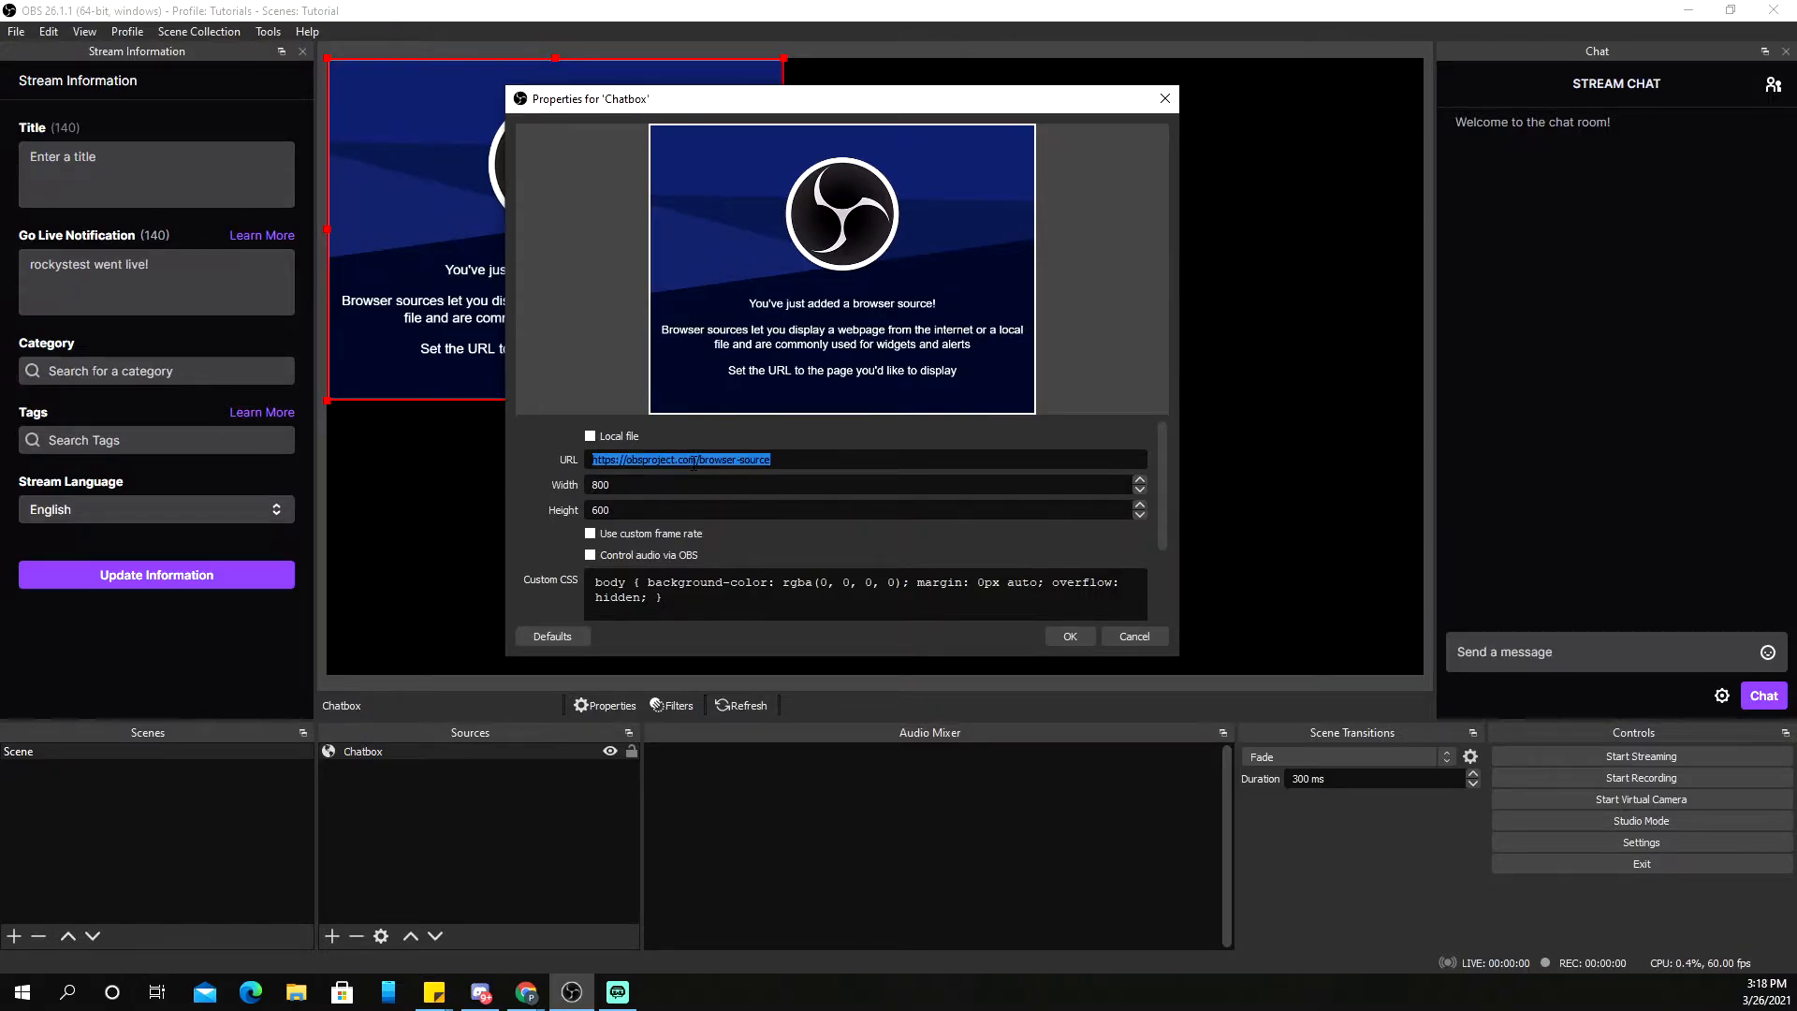
key("BackSpace")
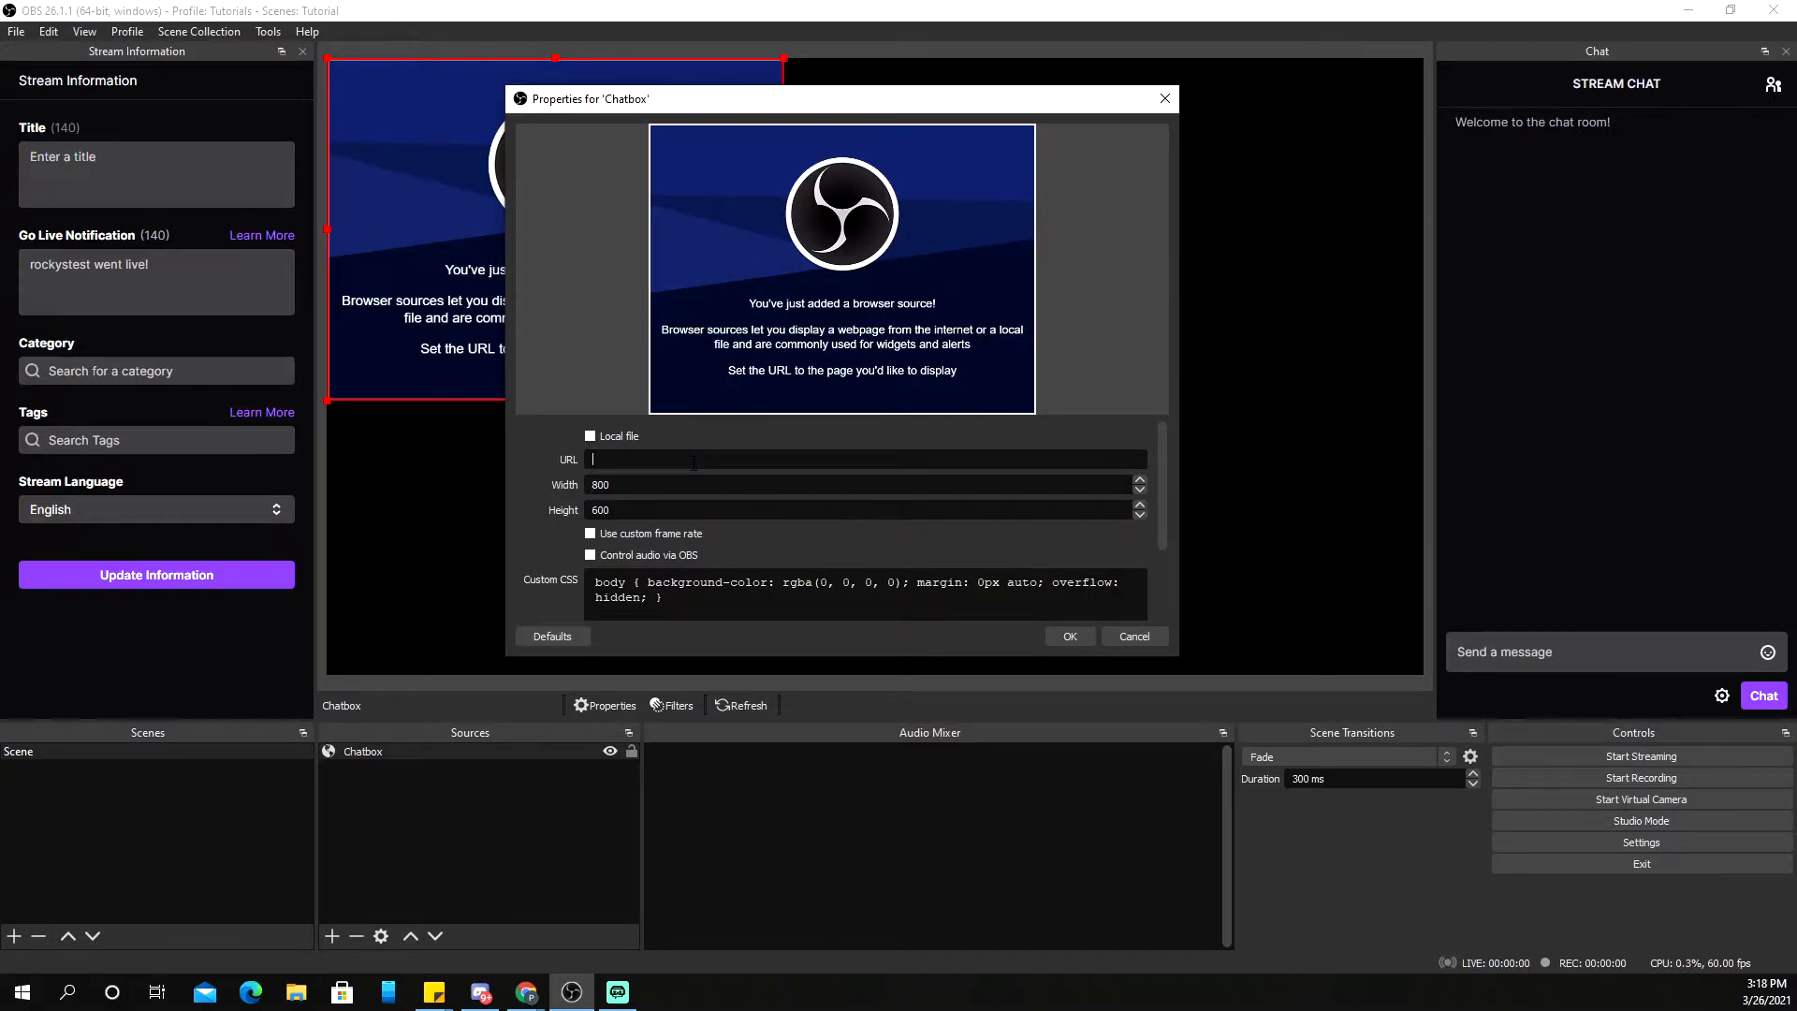
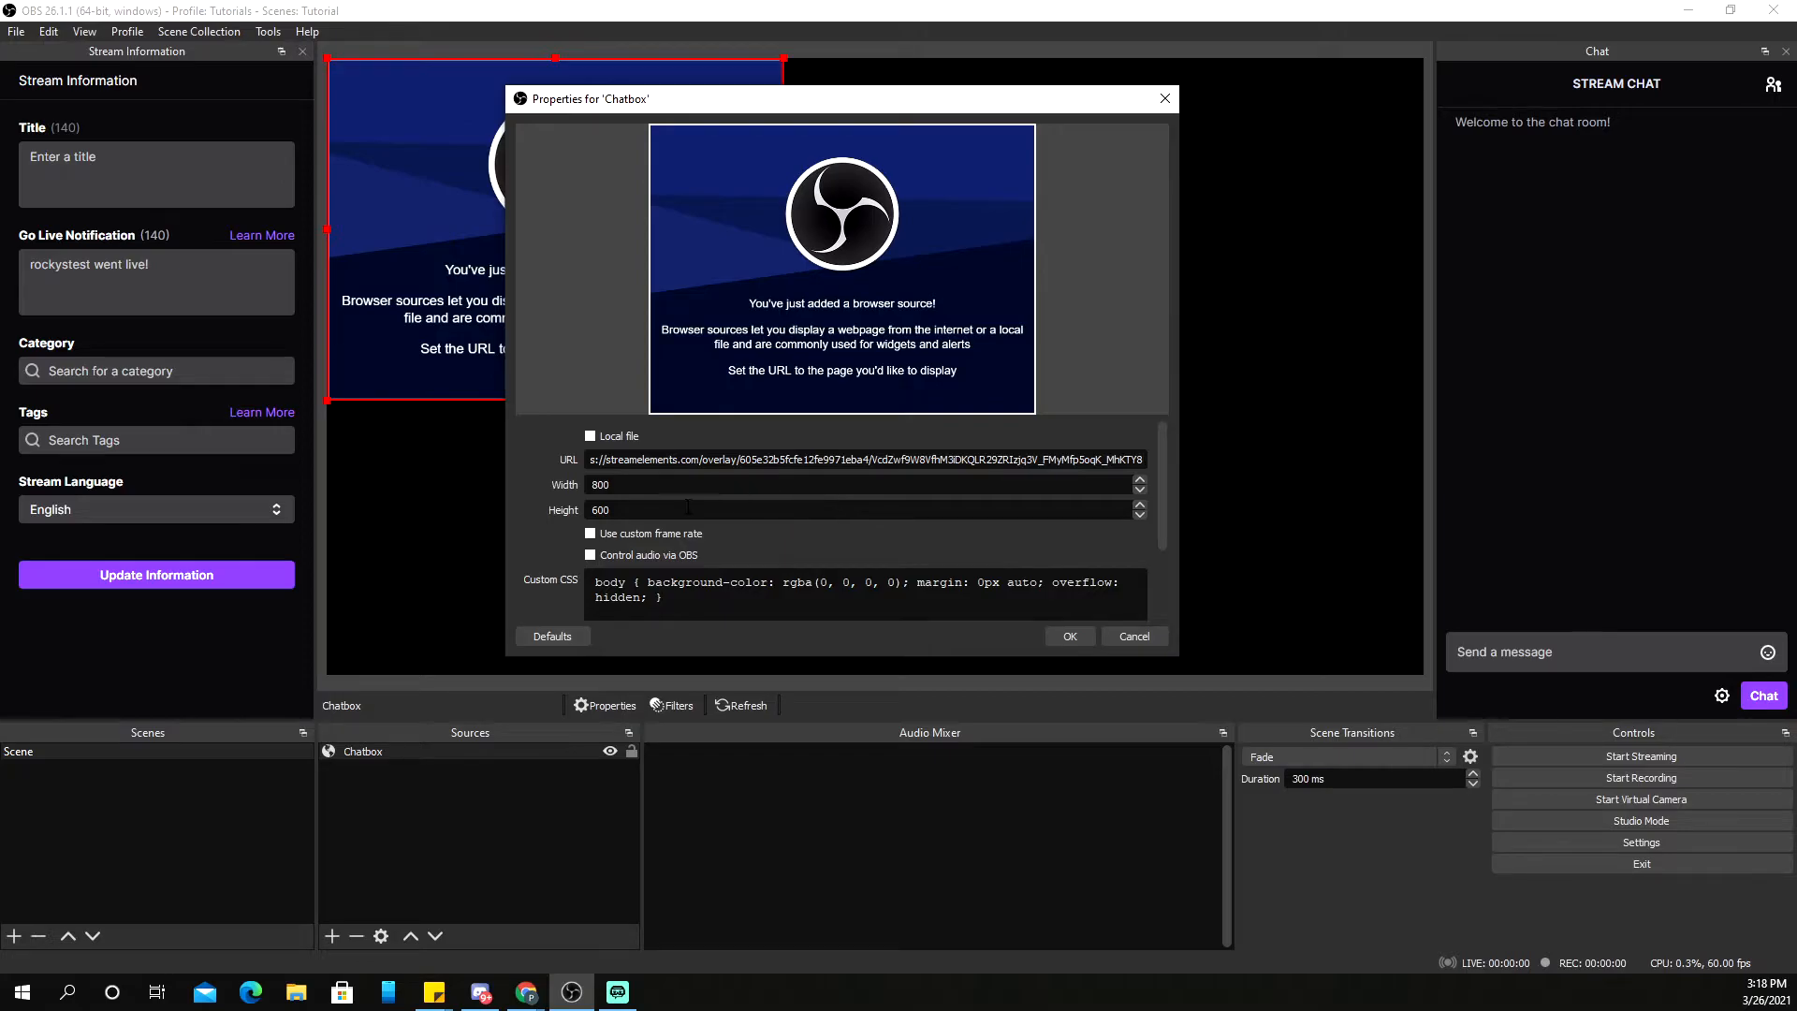
scroll(784, 528, "down", 2)
scroll(833, 581, "up", 2)
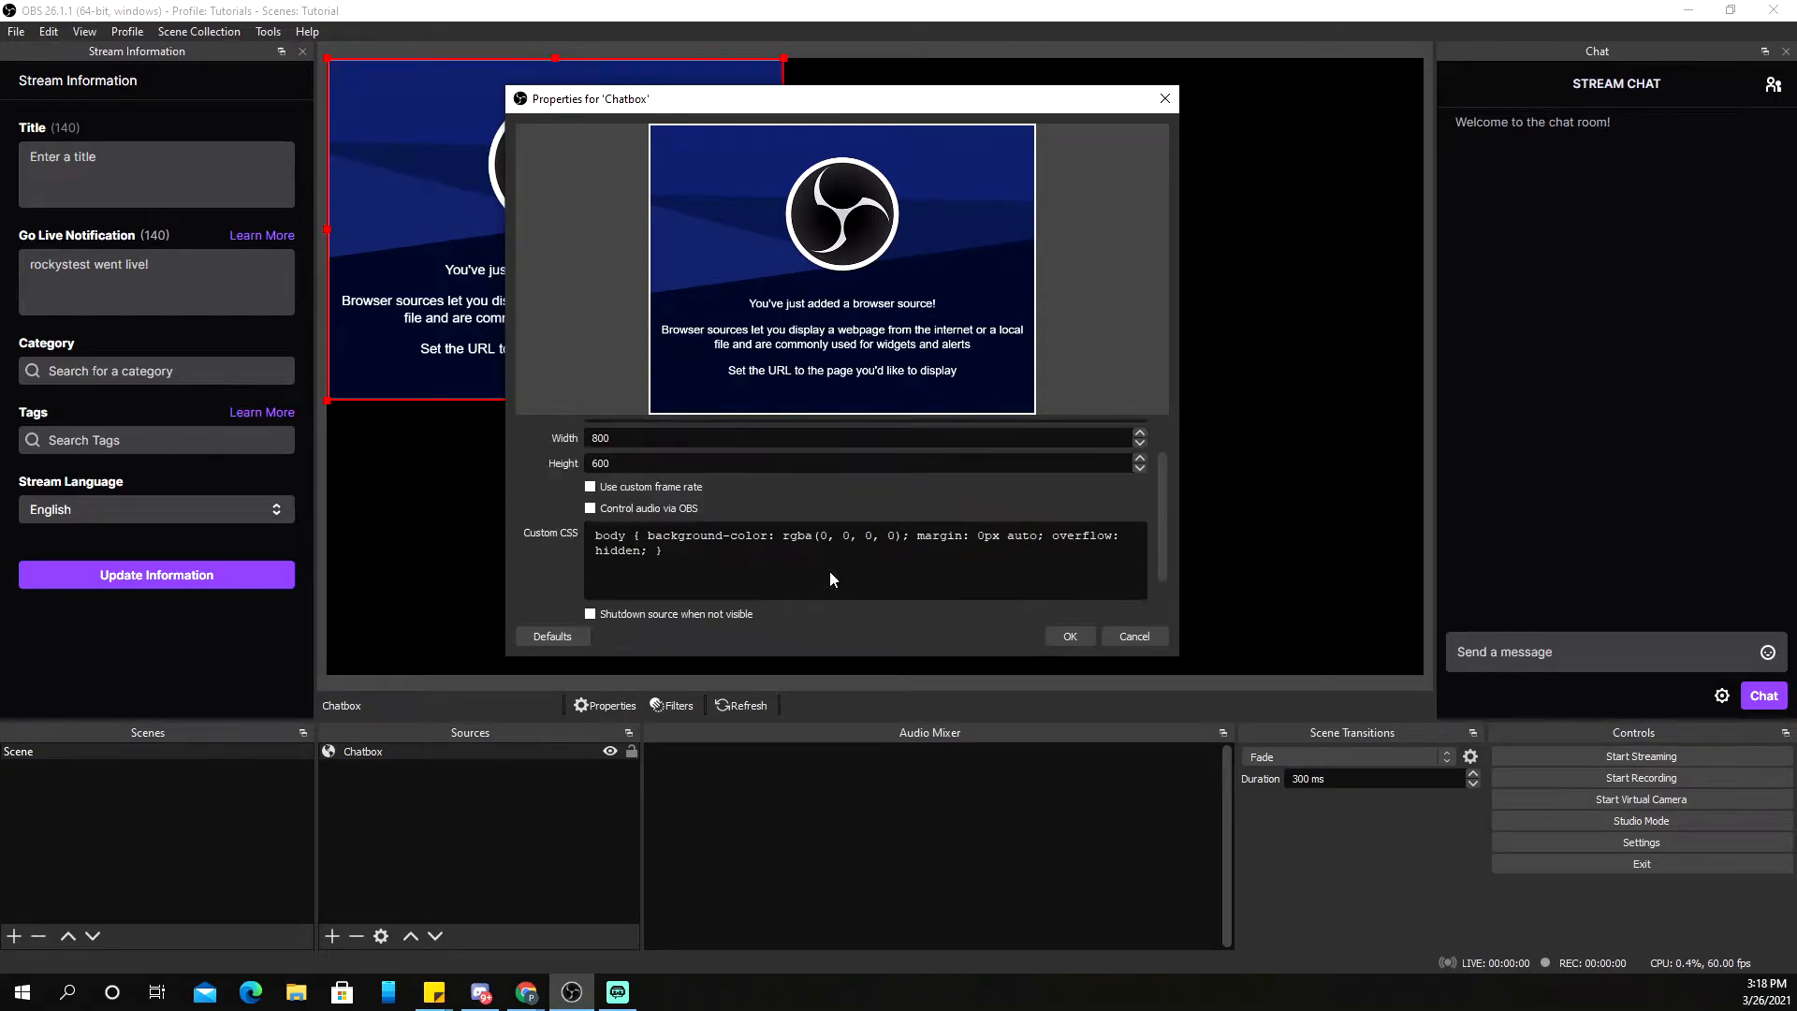
scroll(963, 539, "down", 2)
scroll(976, 541, "up", 2)
left_click(1067, 638)
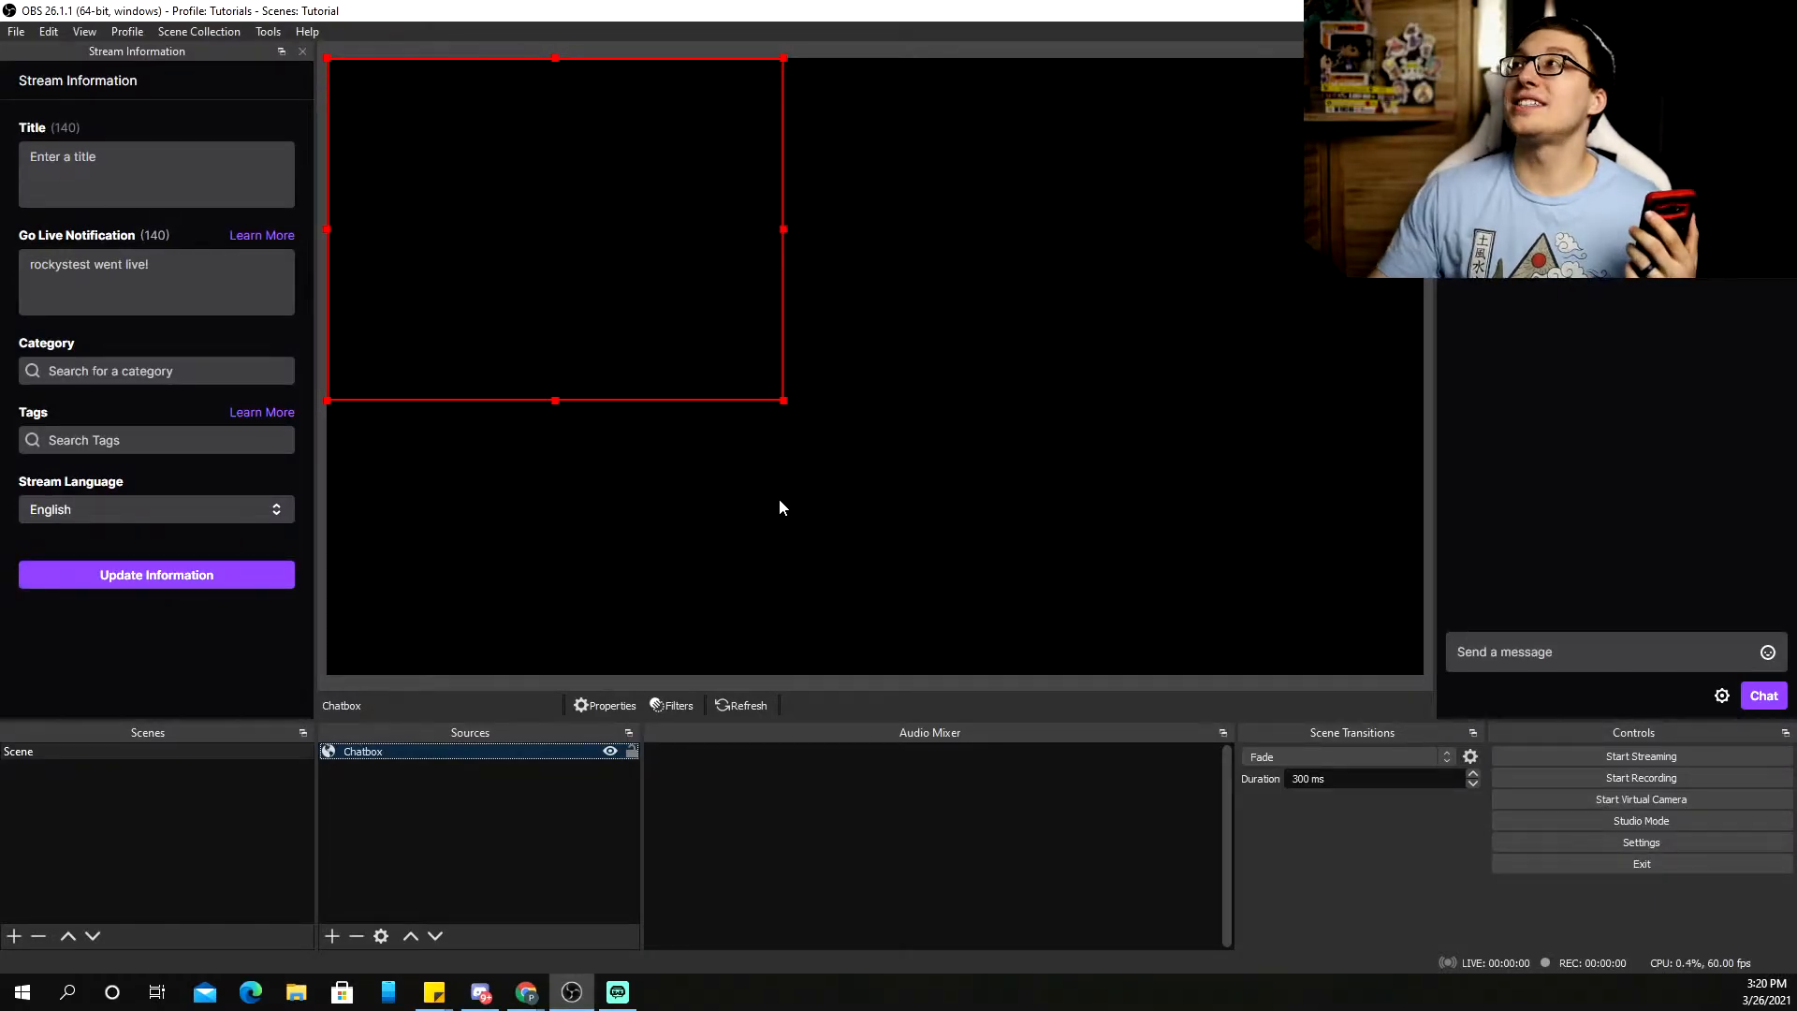
Return to the StreamElements overlay editor and clear the overlay's title
mouse_move(526, 992)
left_click(699, 907)
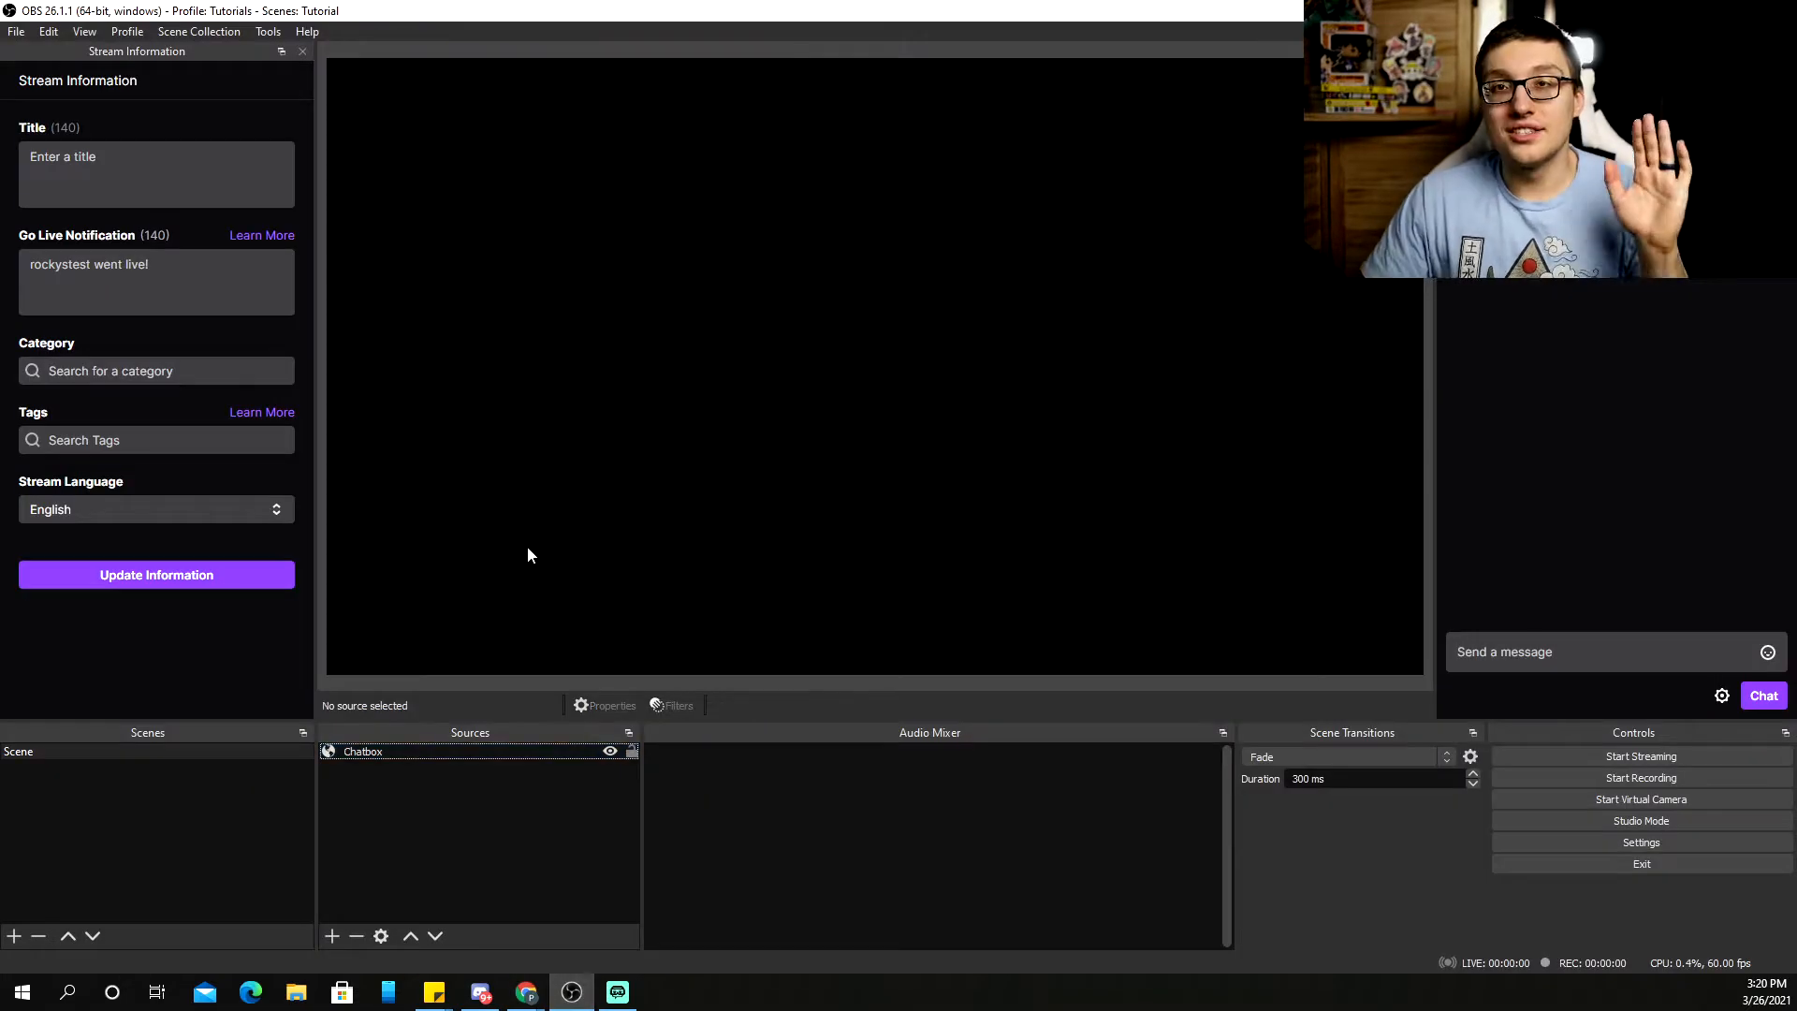
left_click(572, 992)
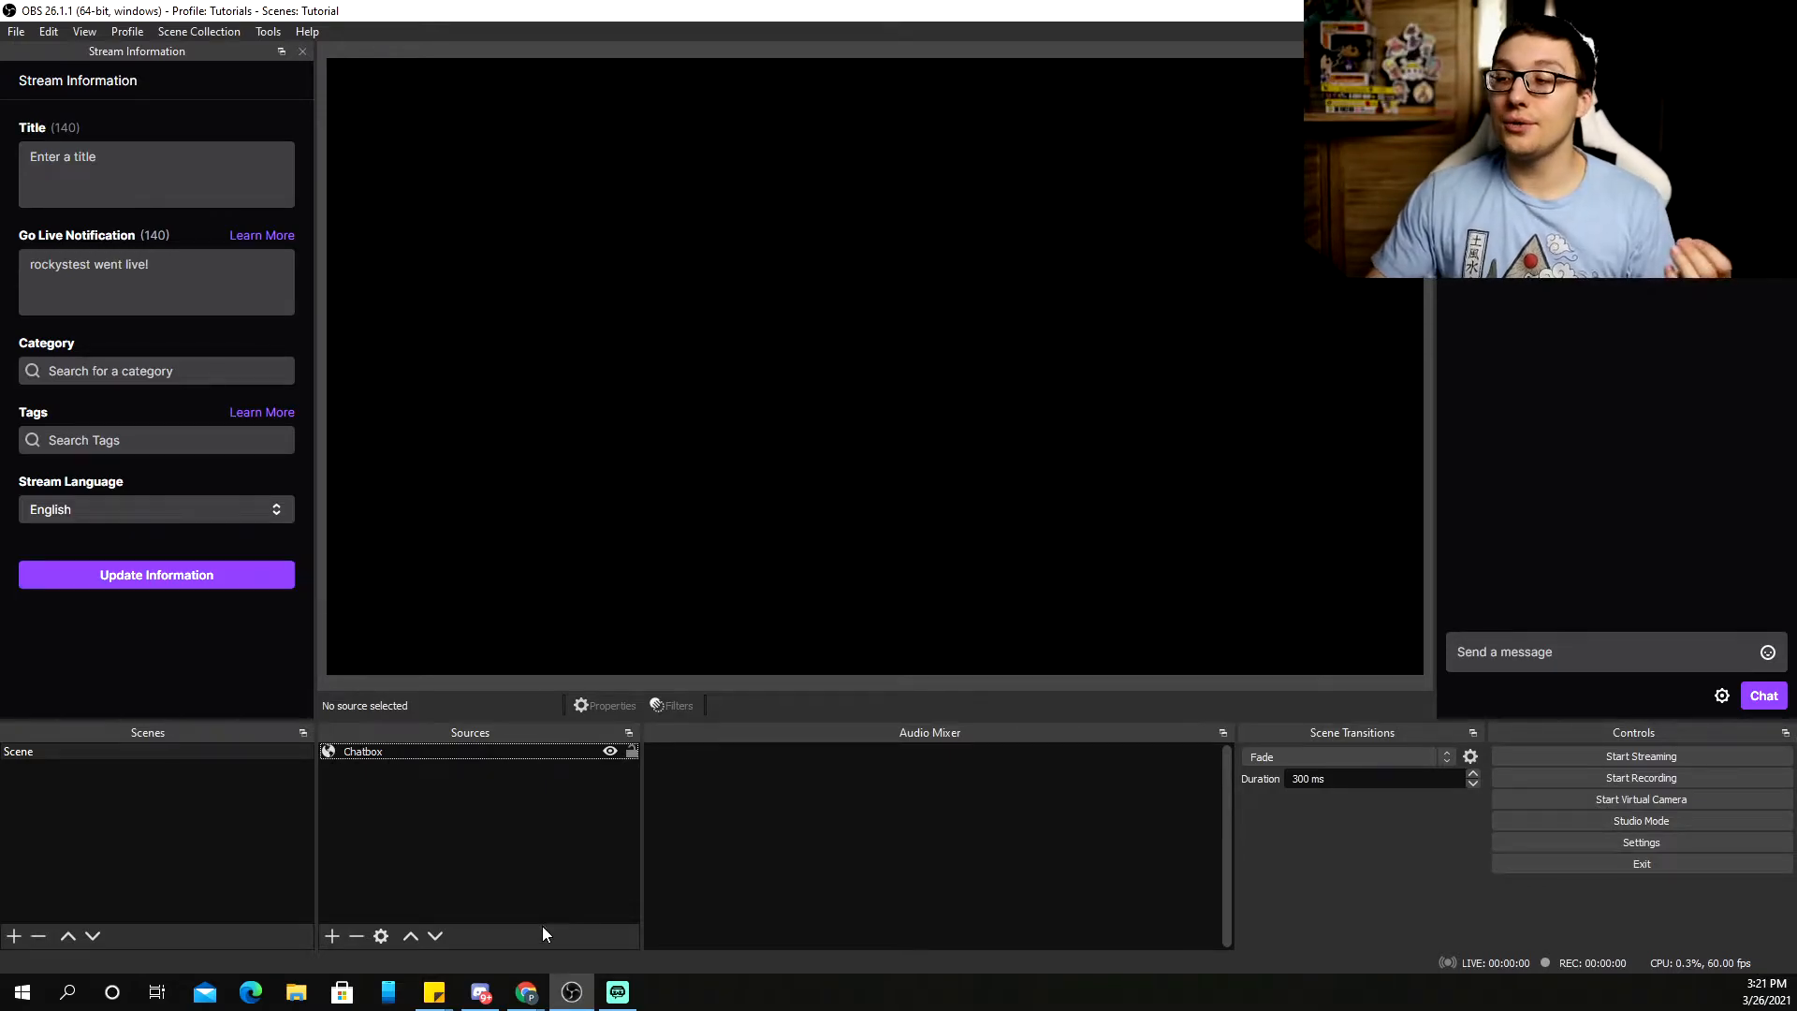
left_click(527, 992)
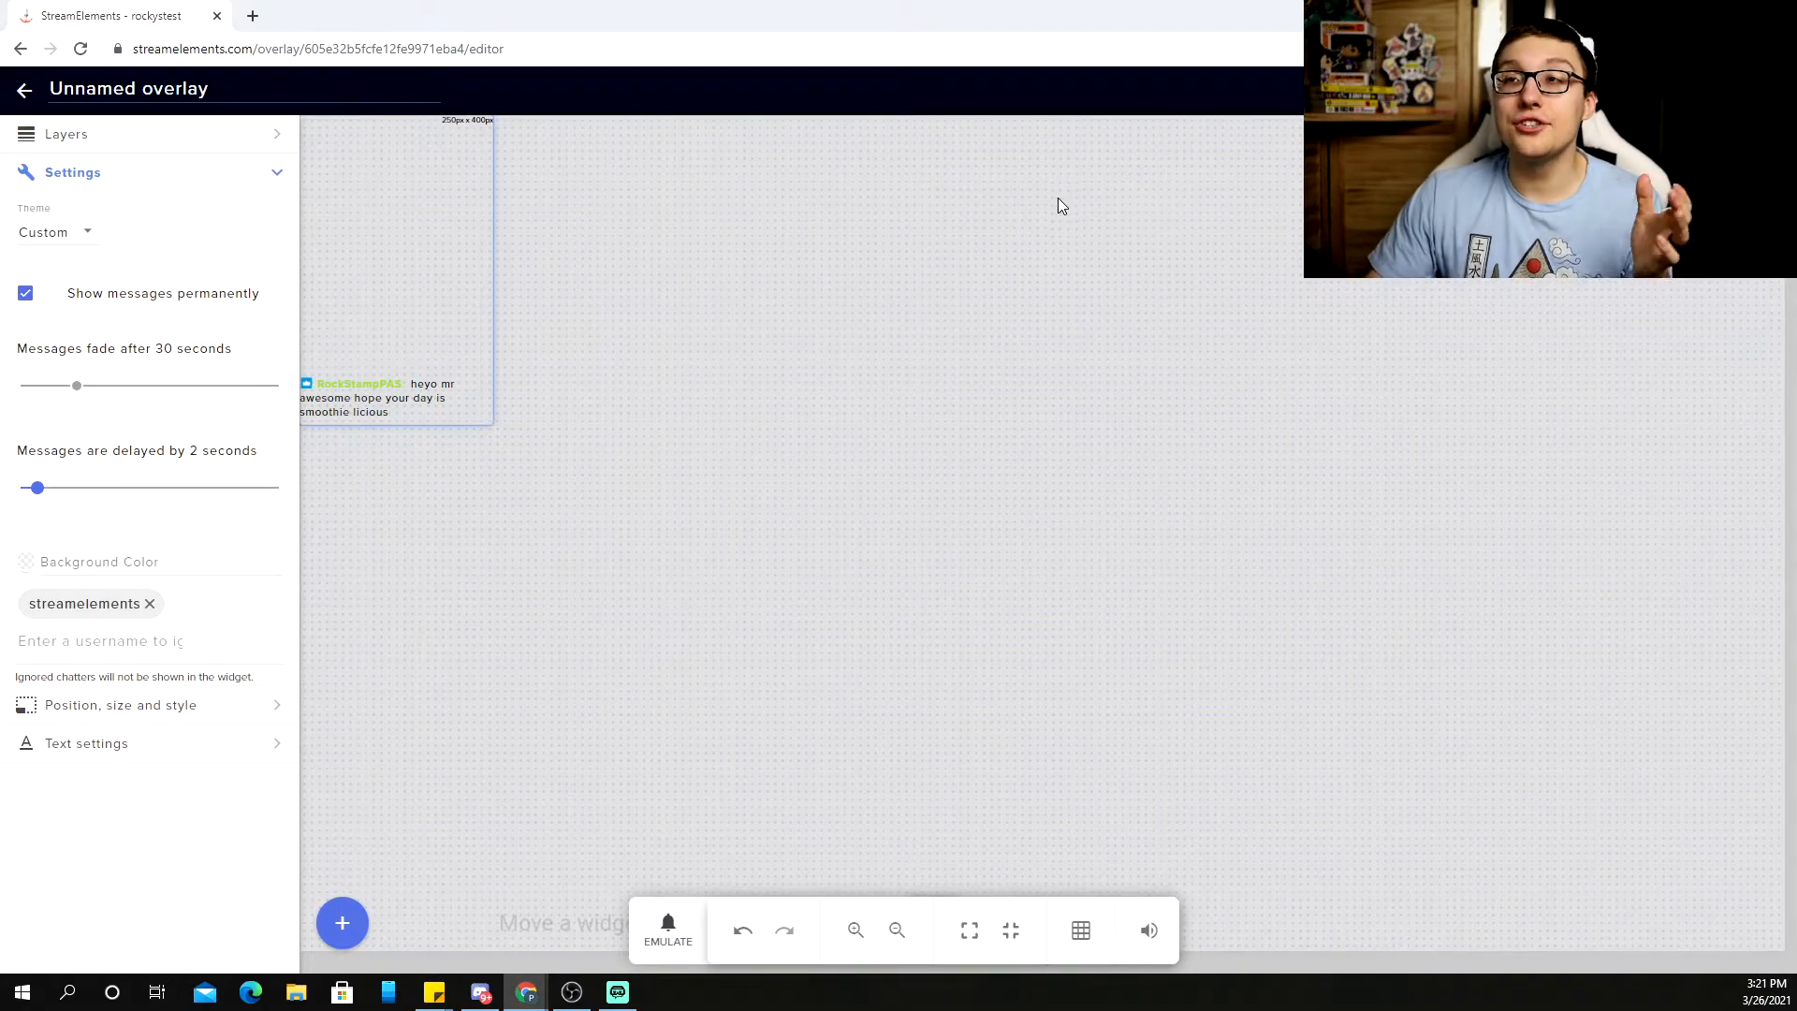
triple_click(175, 88)
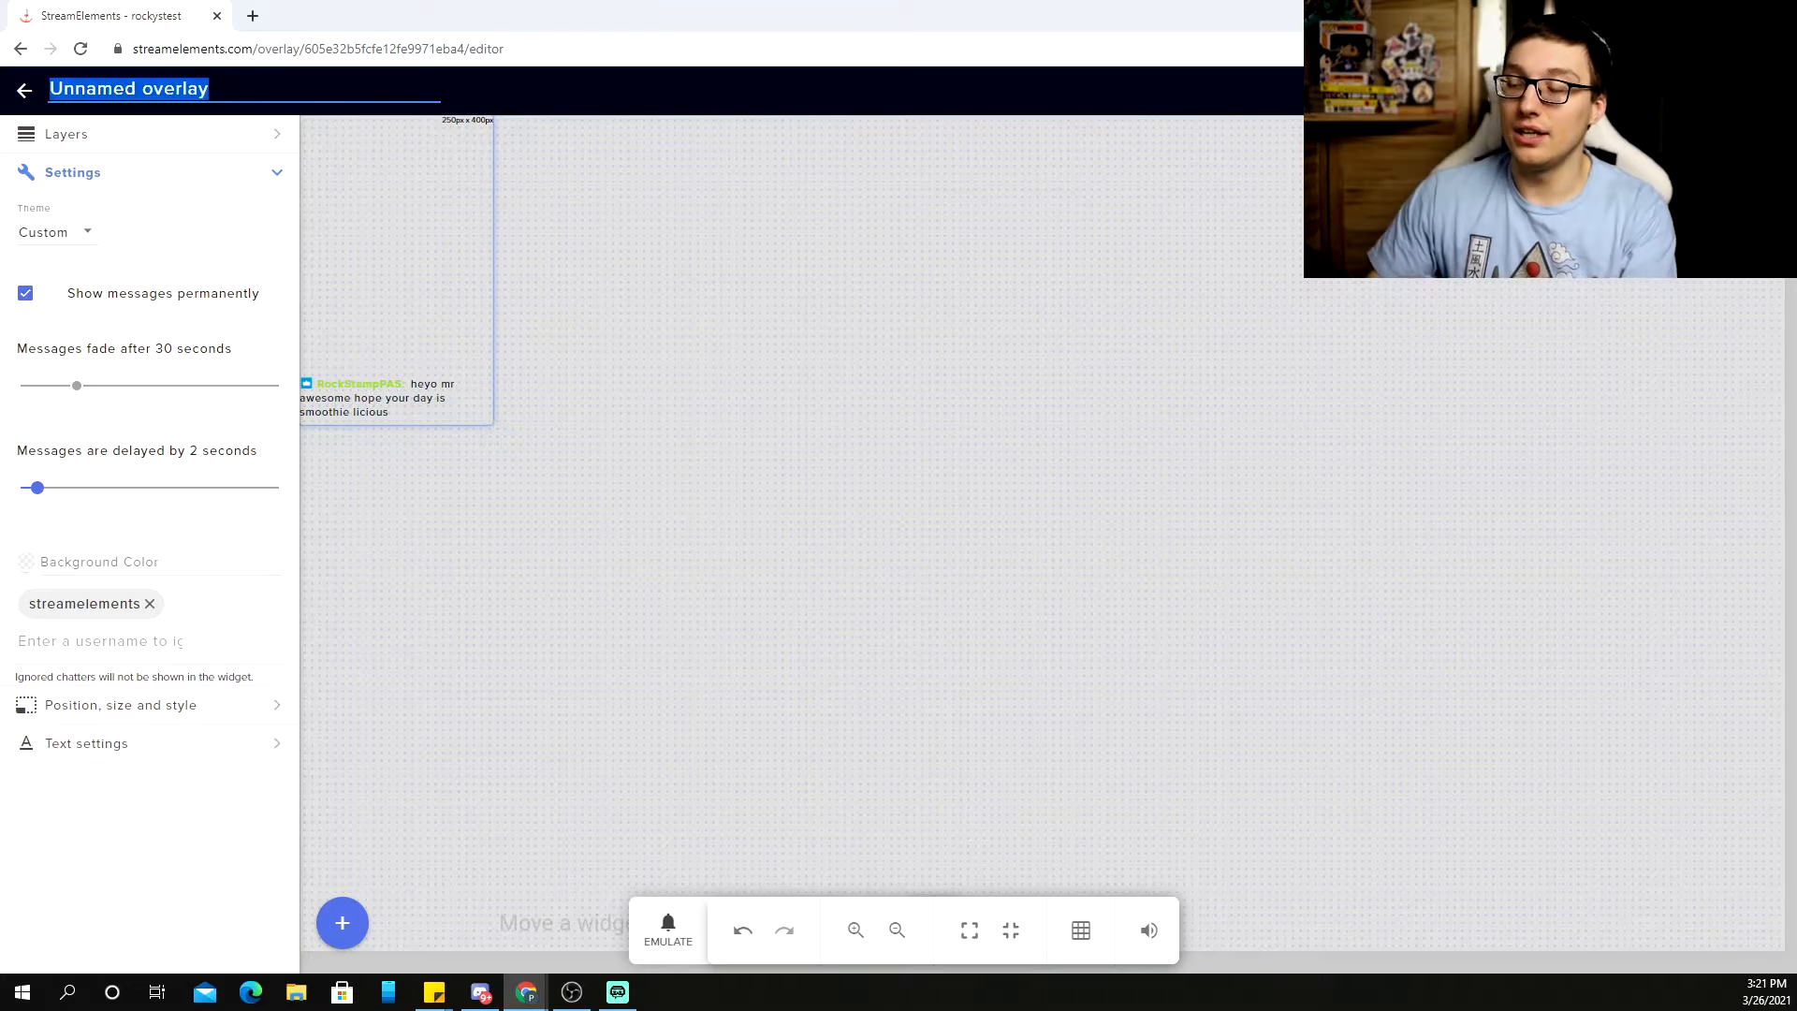
key("BackSpace")
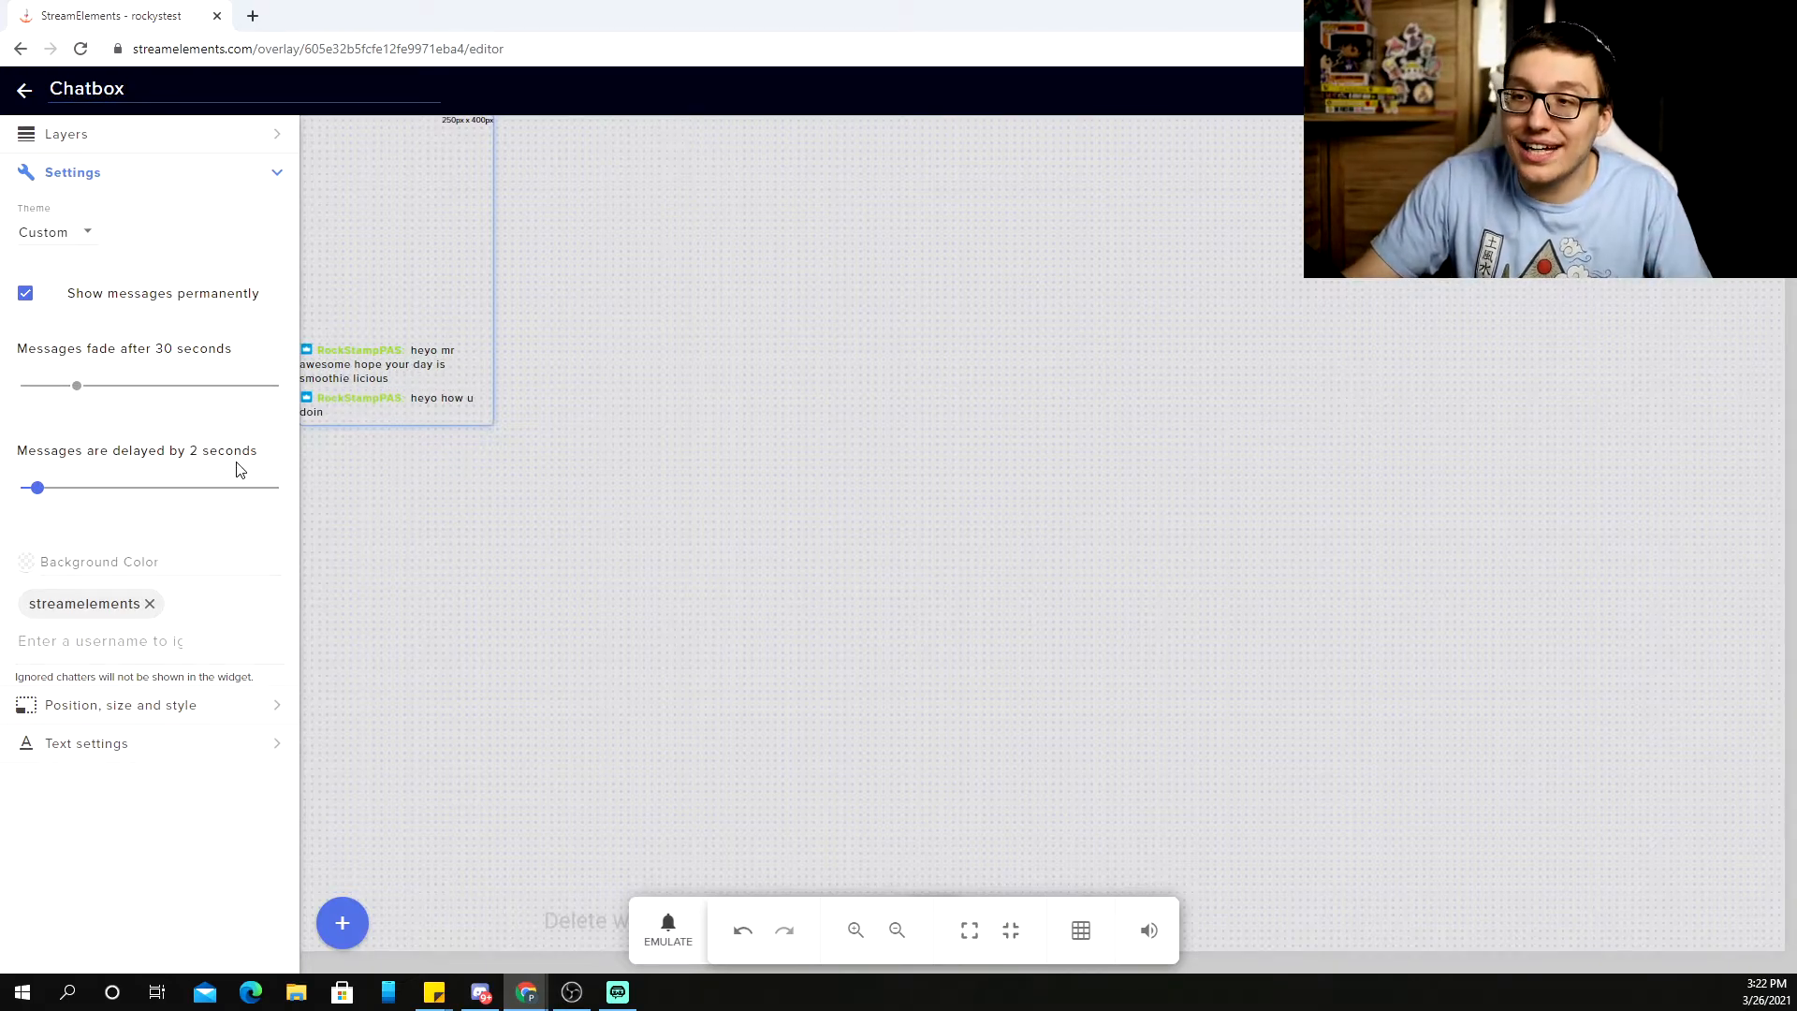
Set the chat text font to Impact at size 29
left_click(181, 743)
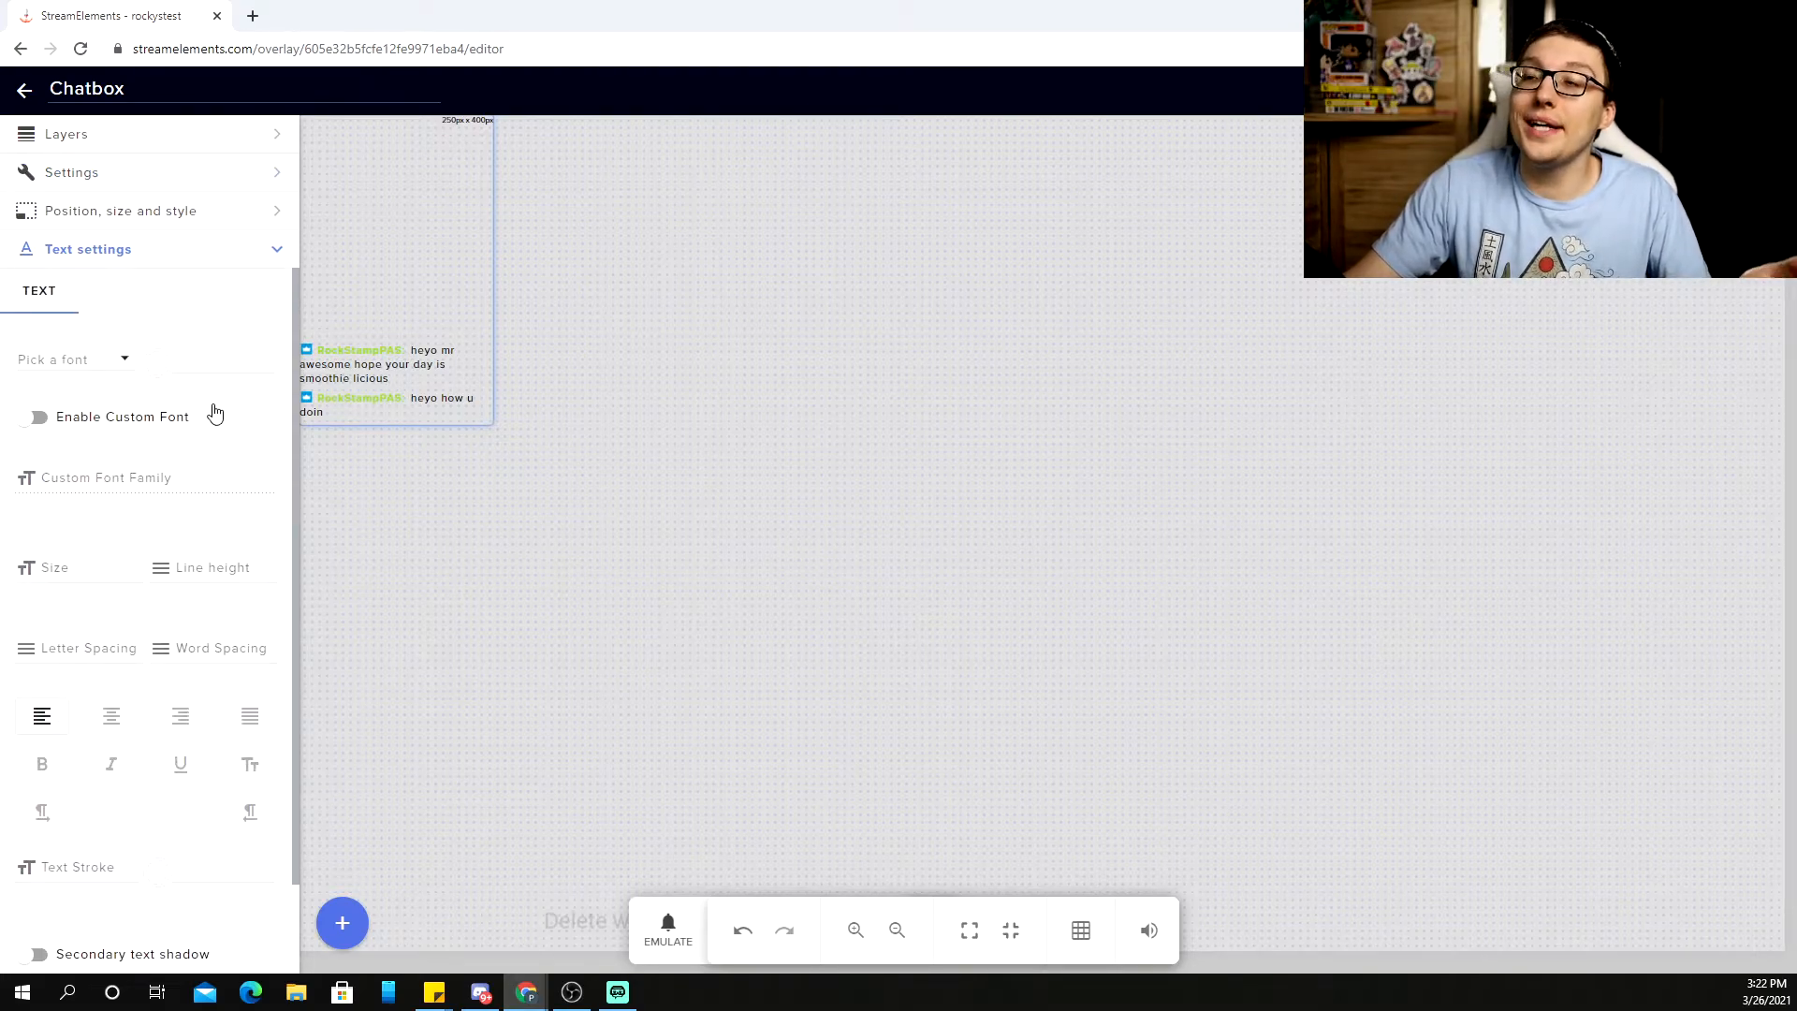
left_click(99, 361)
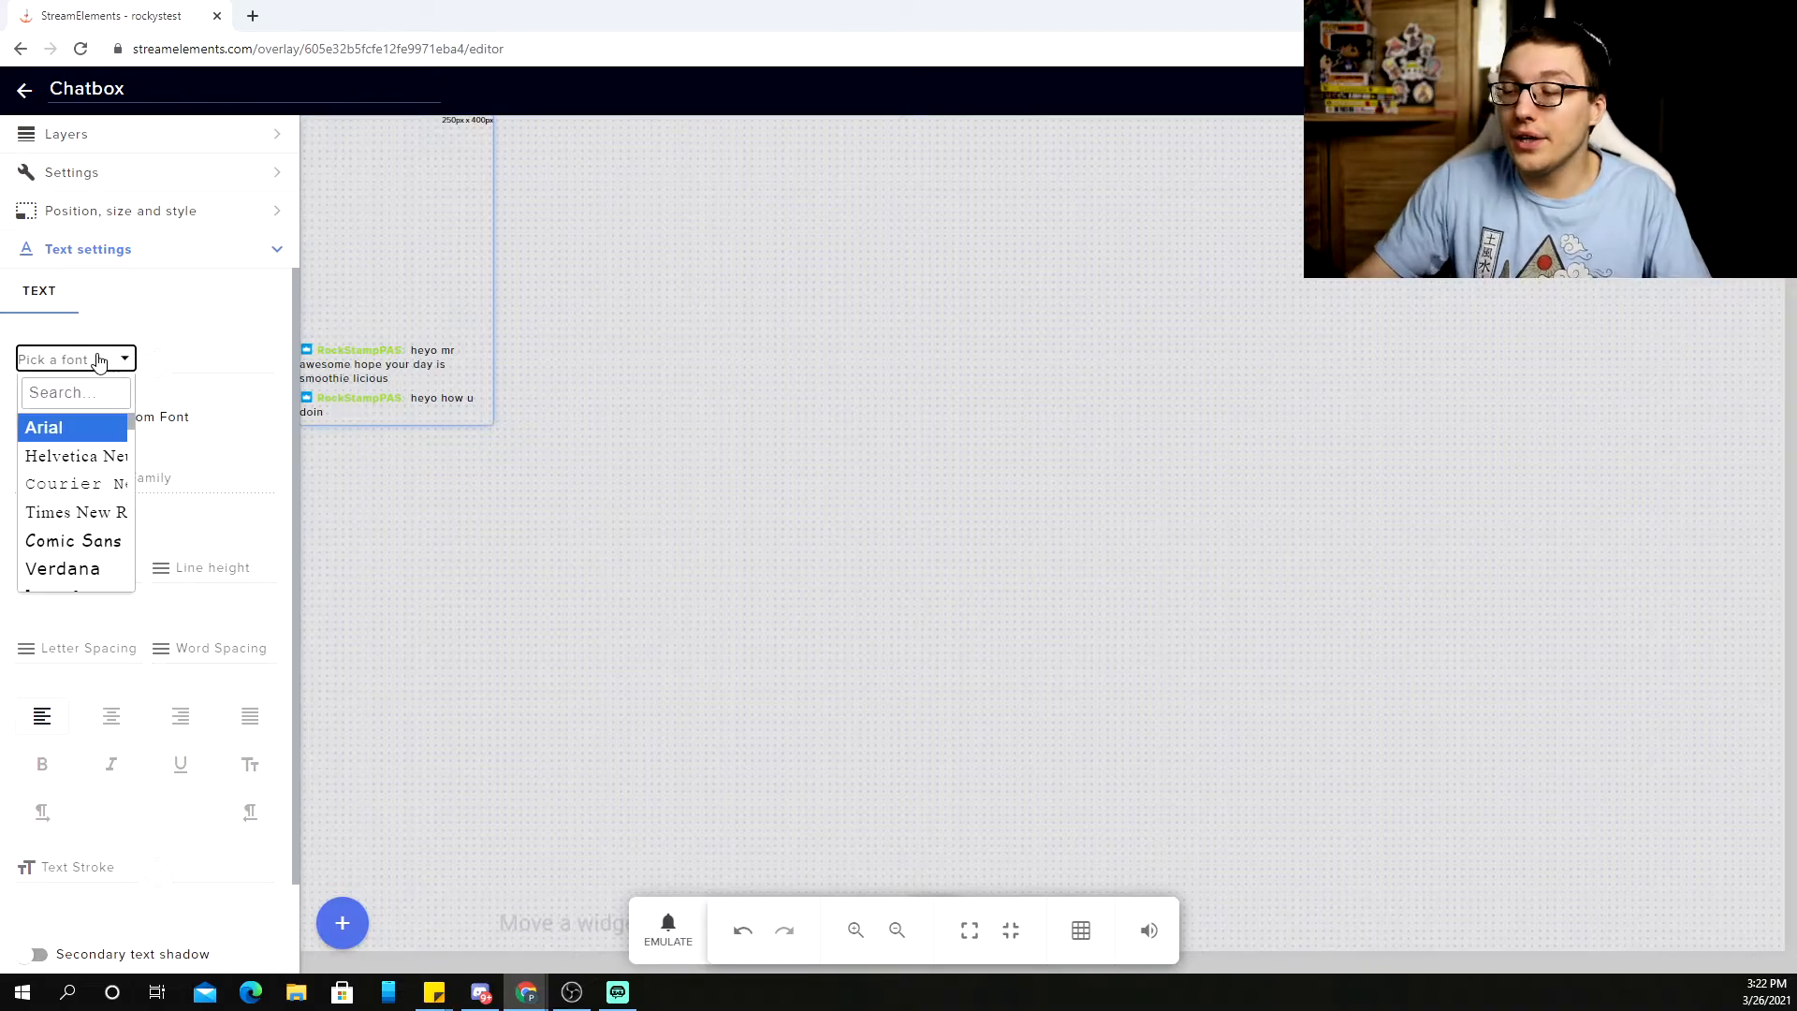
left_click(86, 384)
type("Impact")
left_click(136, 462)
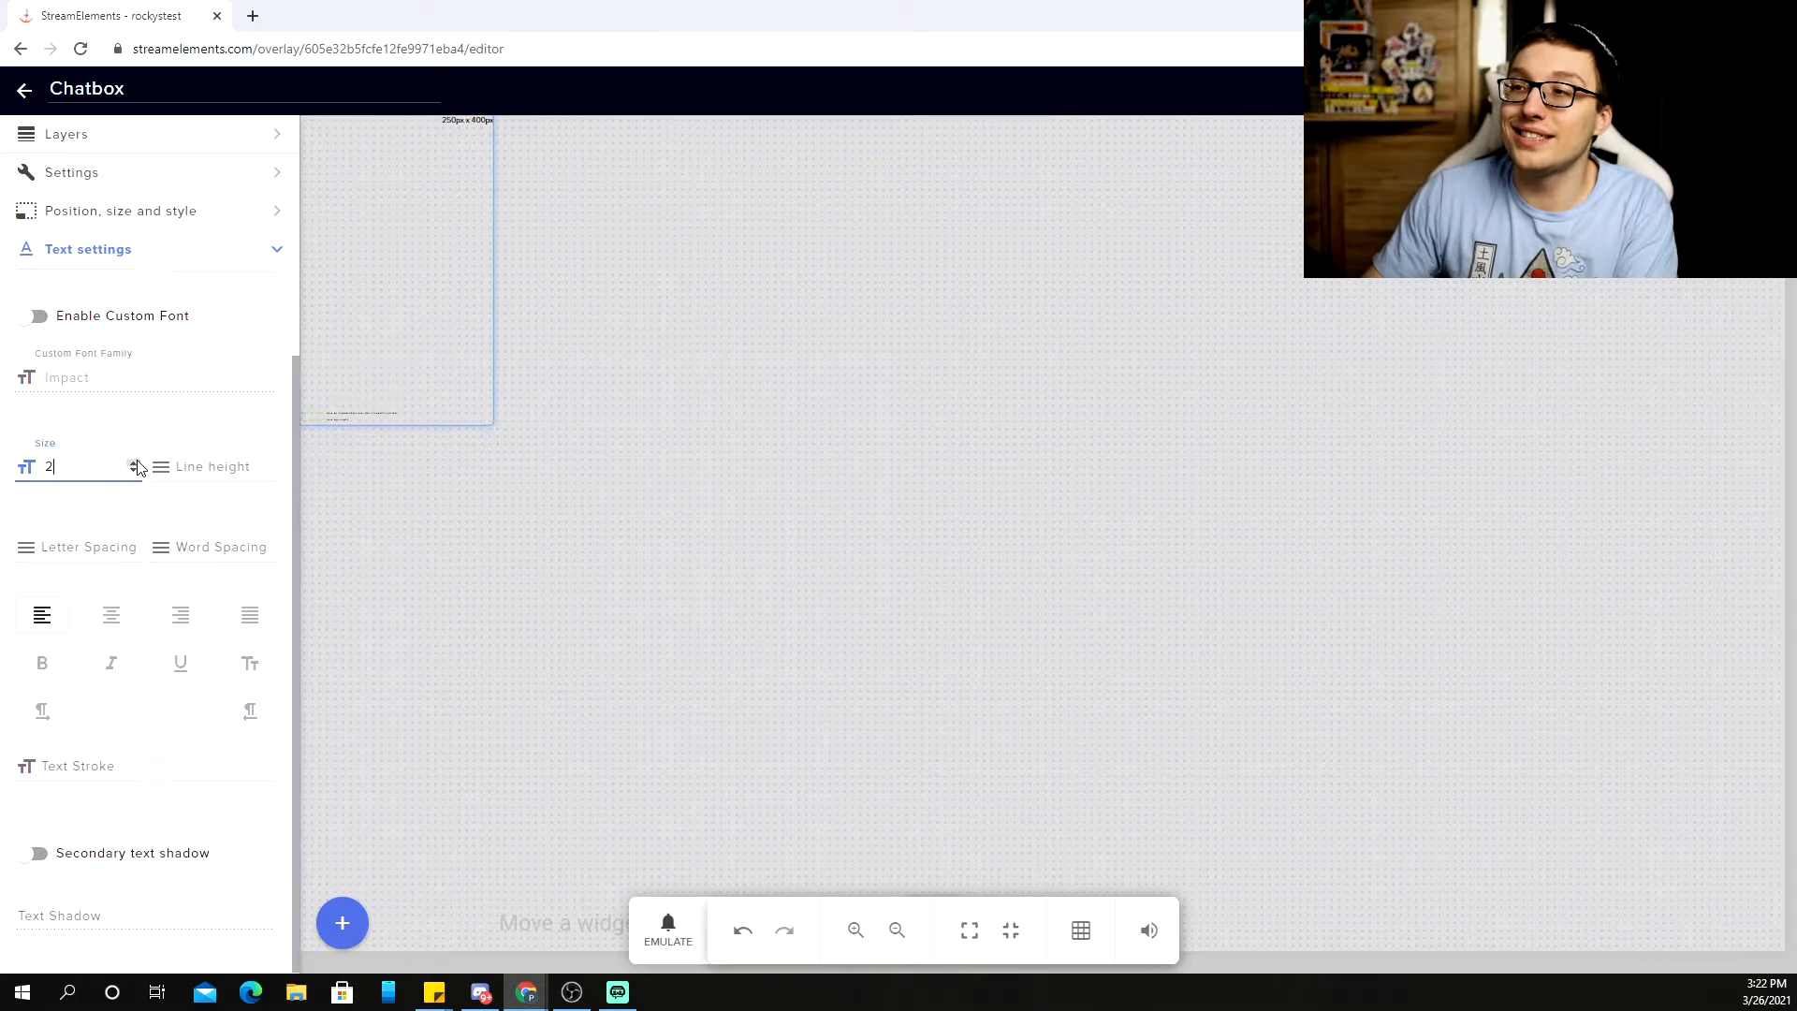
left_click_drag(136, 465, 137, 473)
left_click(133, 471)
left_click(133, 471)
left_click(133, 471)
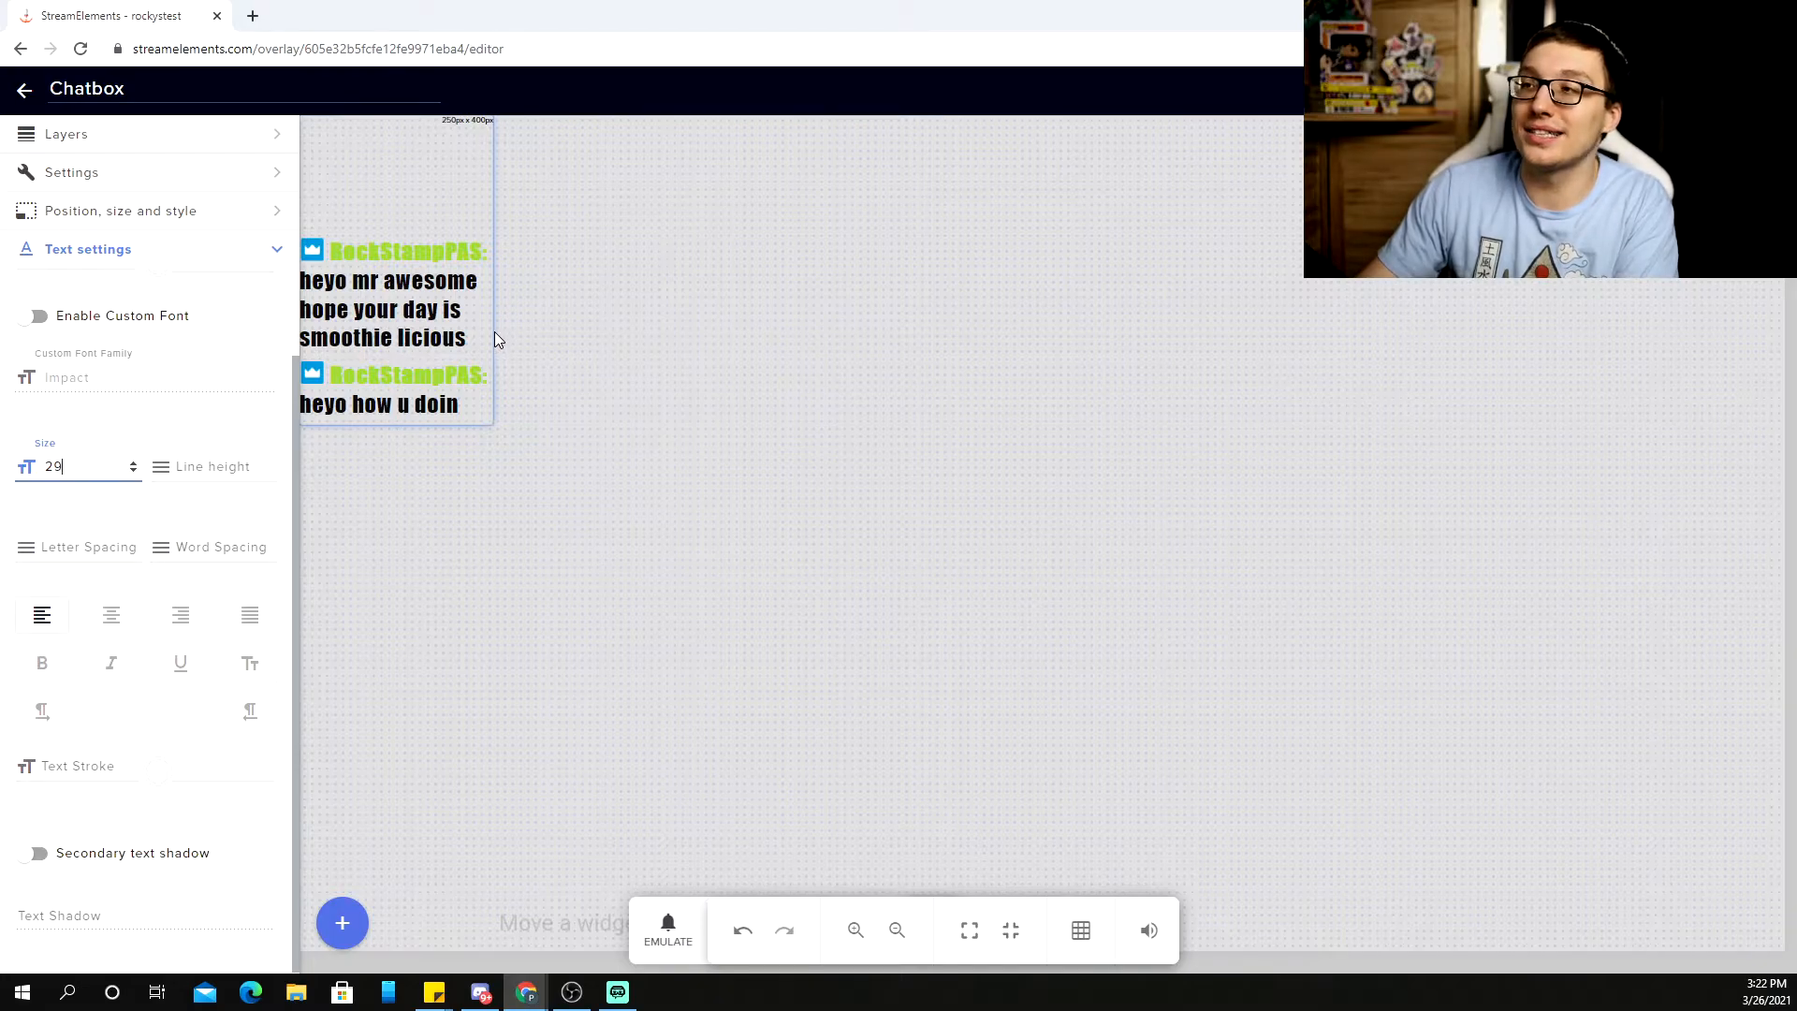
Widen the chatbox widget to about 748px and change the text colour to white
left_click_drag(495, 333, 877, 337)
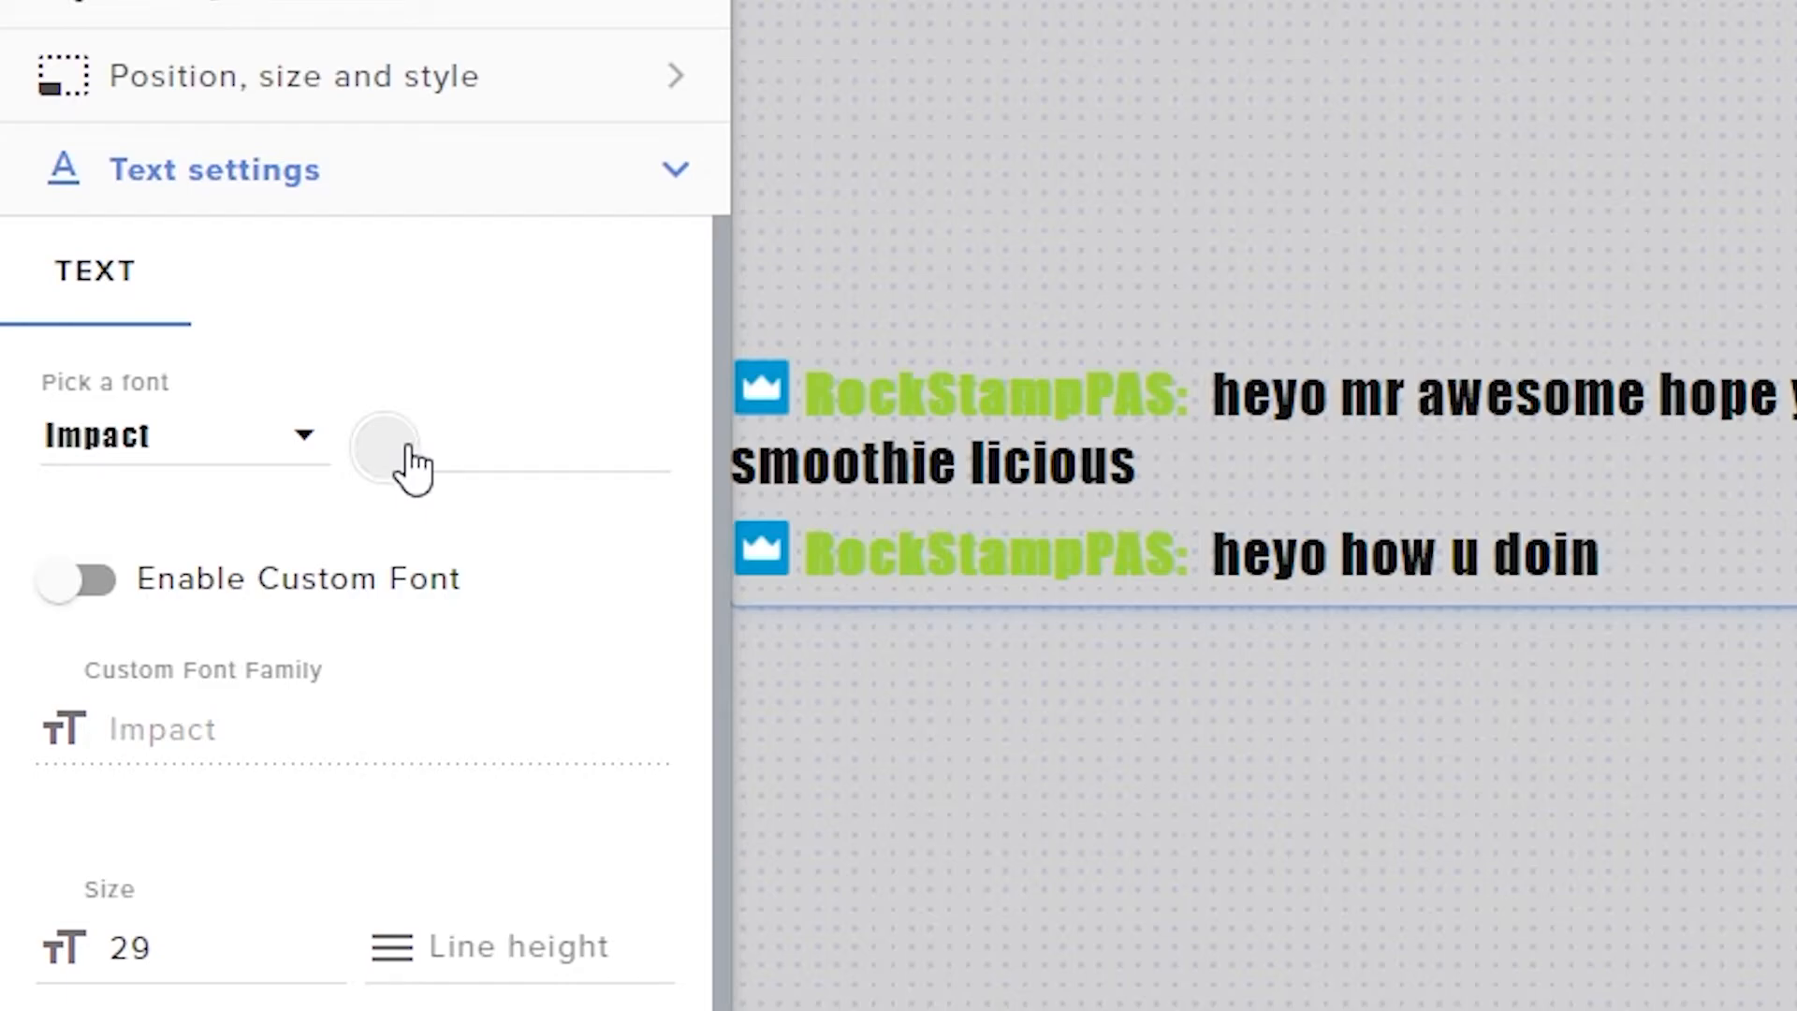
left_click(408, 453)
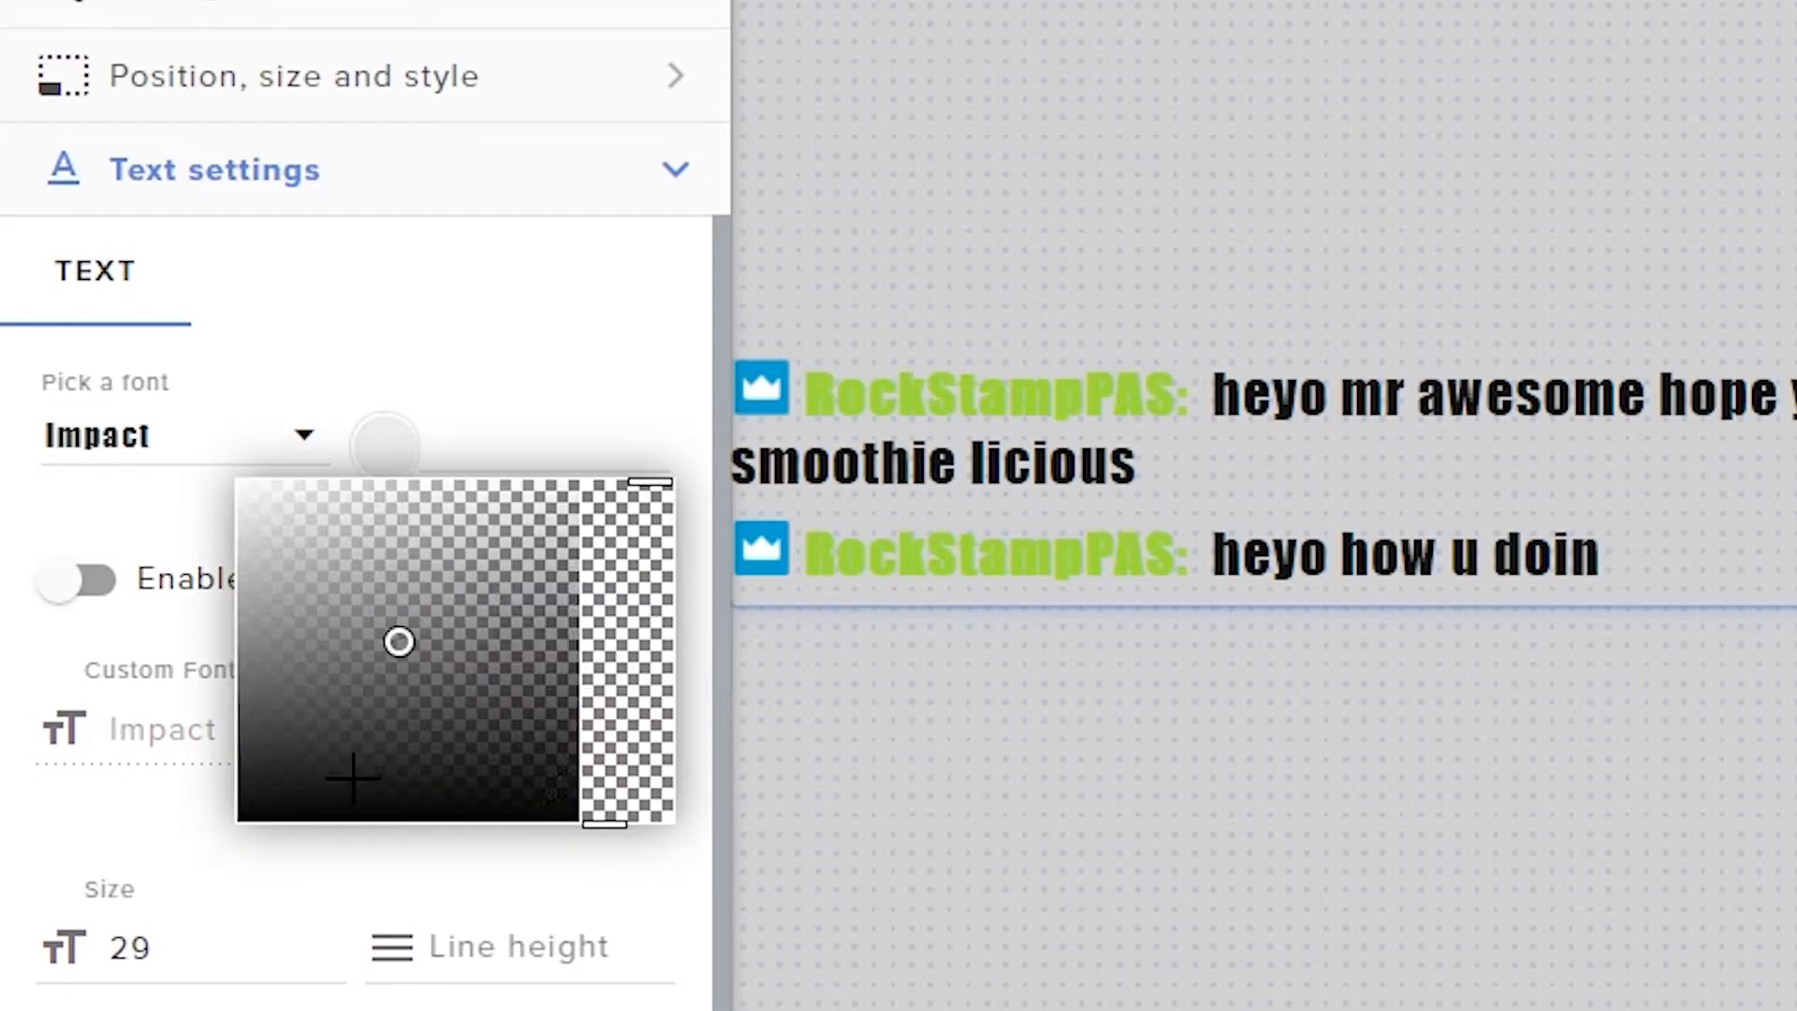
left_click(447, 647)
mouse_move(415, 621)
left_mouse_down()
mouse_move(308, 542)
mouse_move(509, 610)
mouse_move(573, 590)
mouse_move(537, 485)
mouse_move(177, 486)
mouse_move(222, 354)
left_mouse_up()
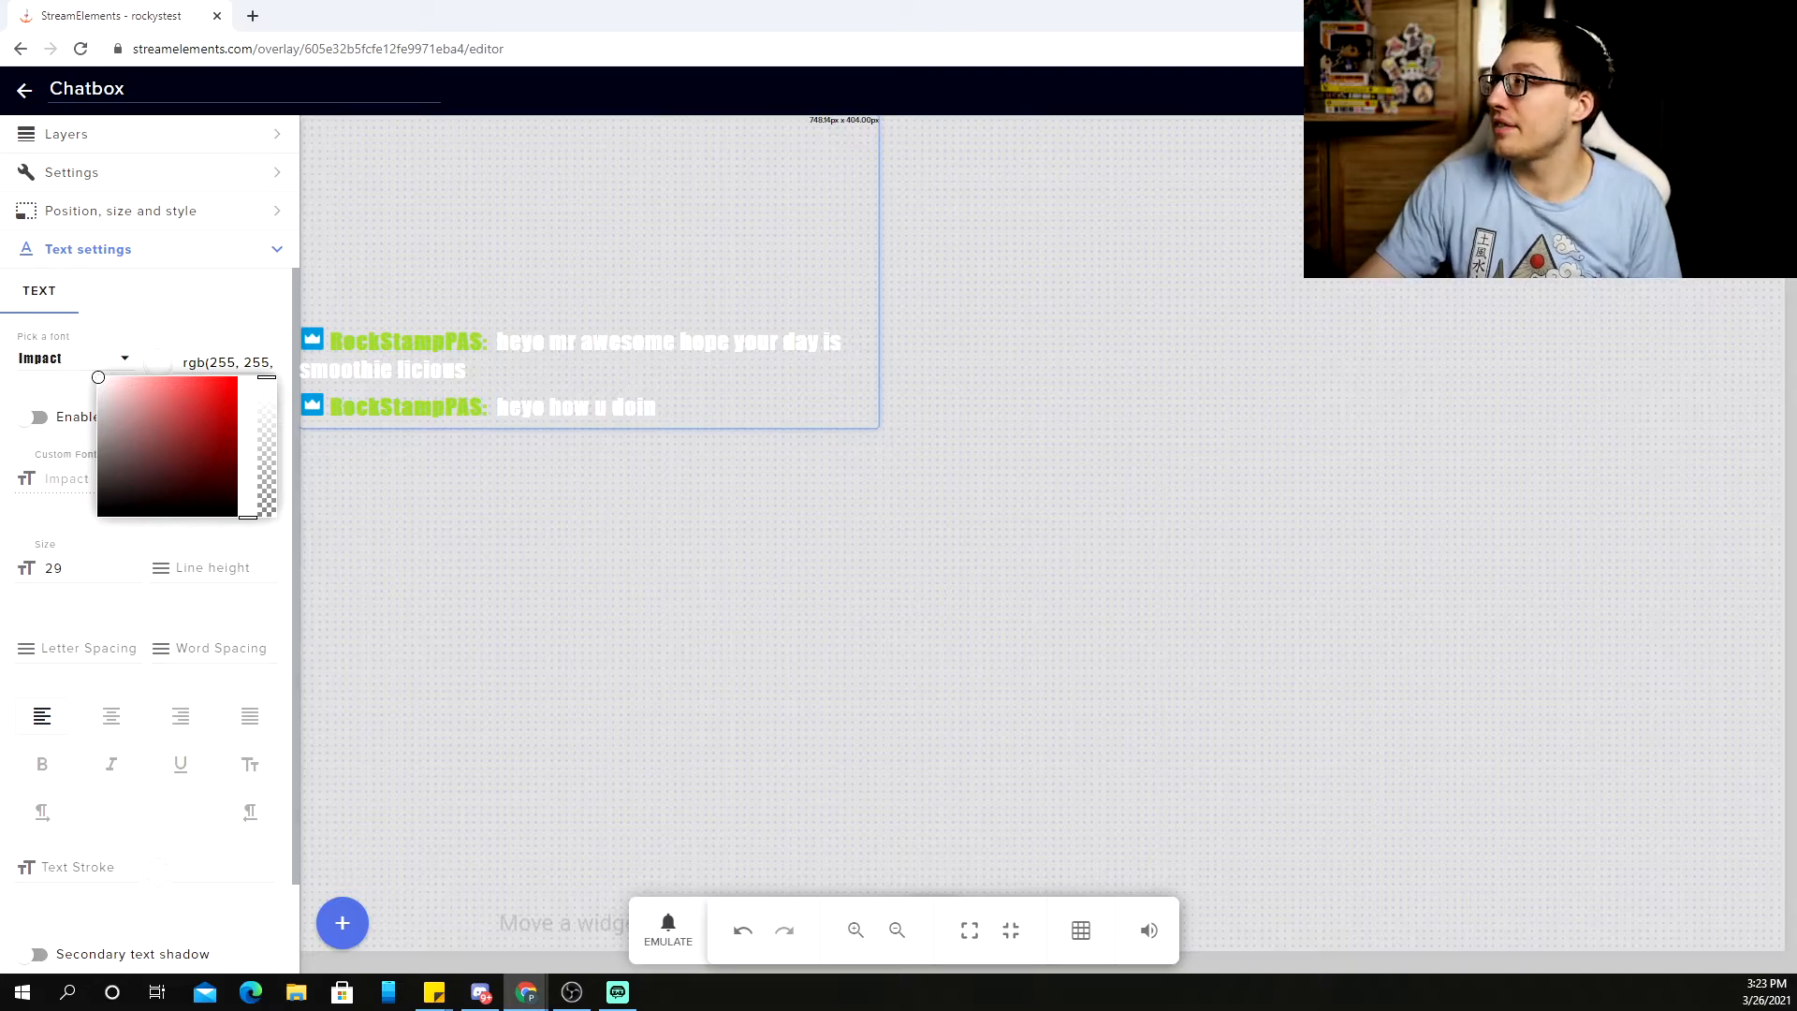
Check the white restyled chat in the OBS preview, then return to StreamElements' My overlays list
left_click(571, 992)
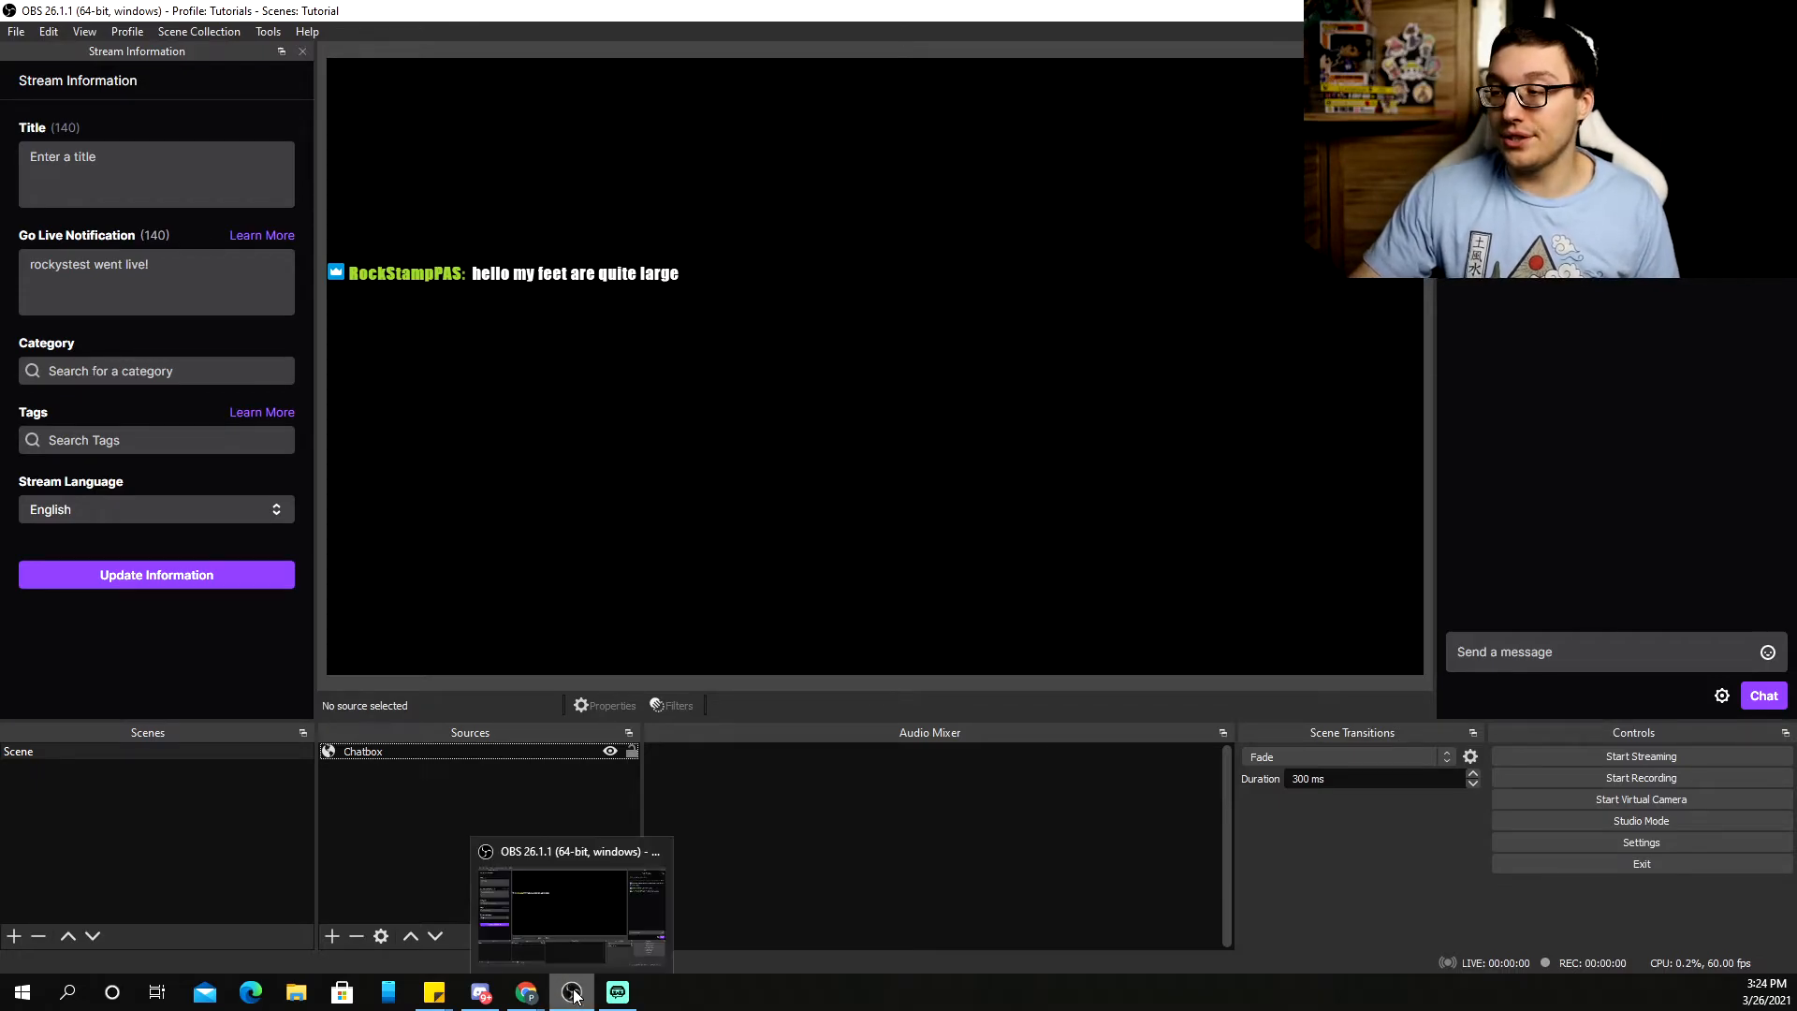
left_click(526, 992)
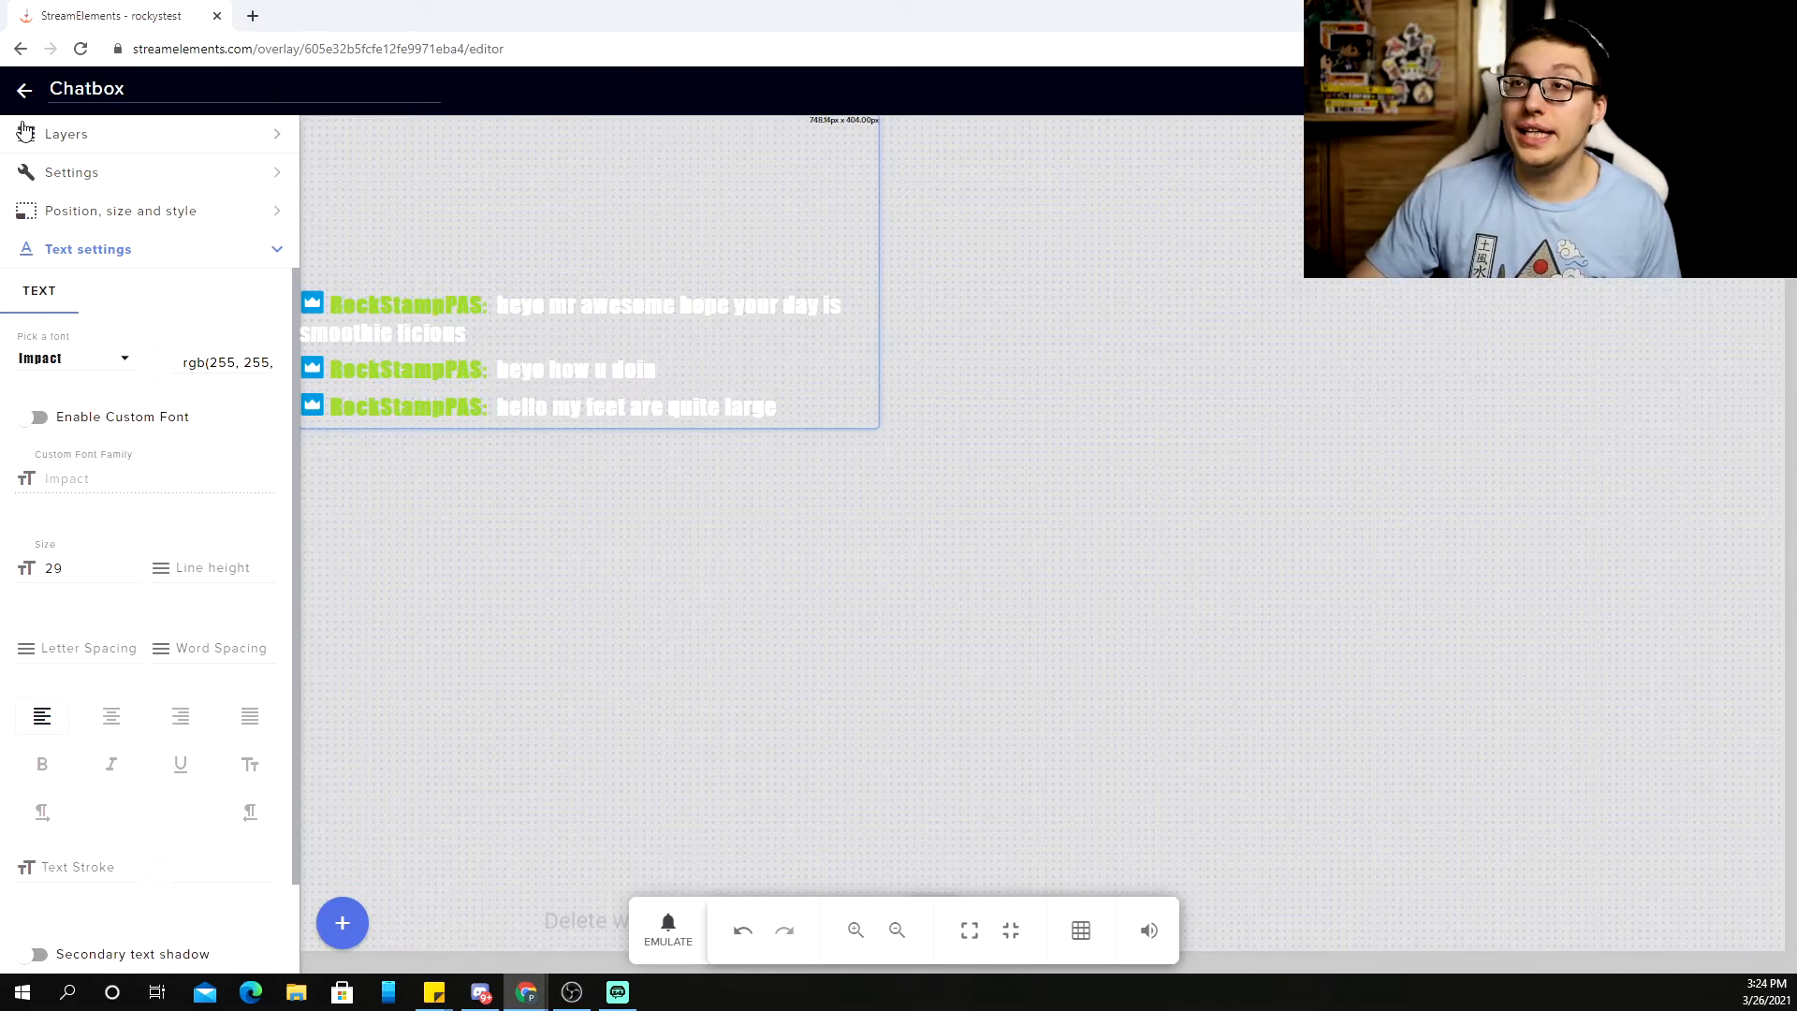
left_click(25, 93)
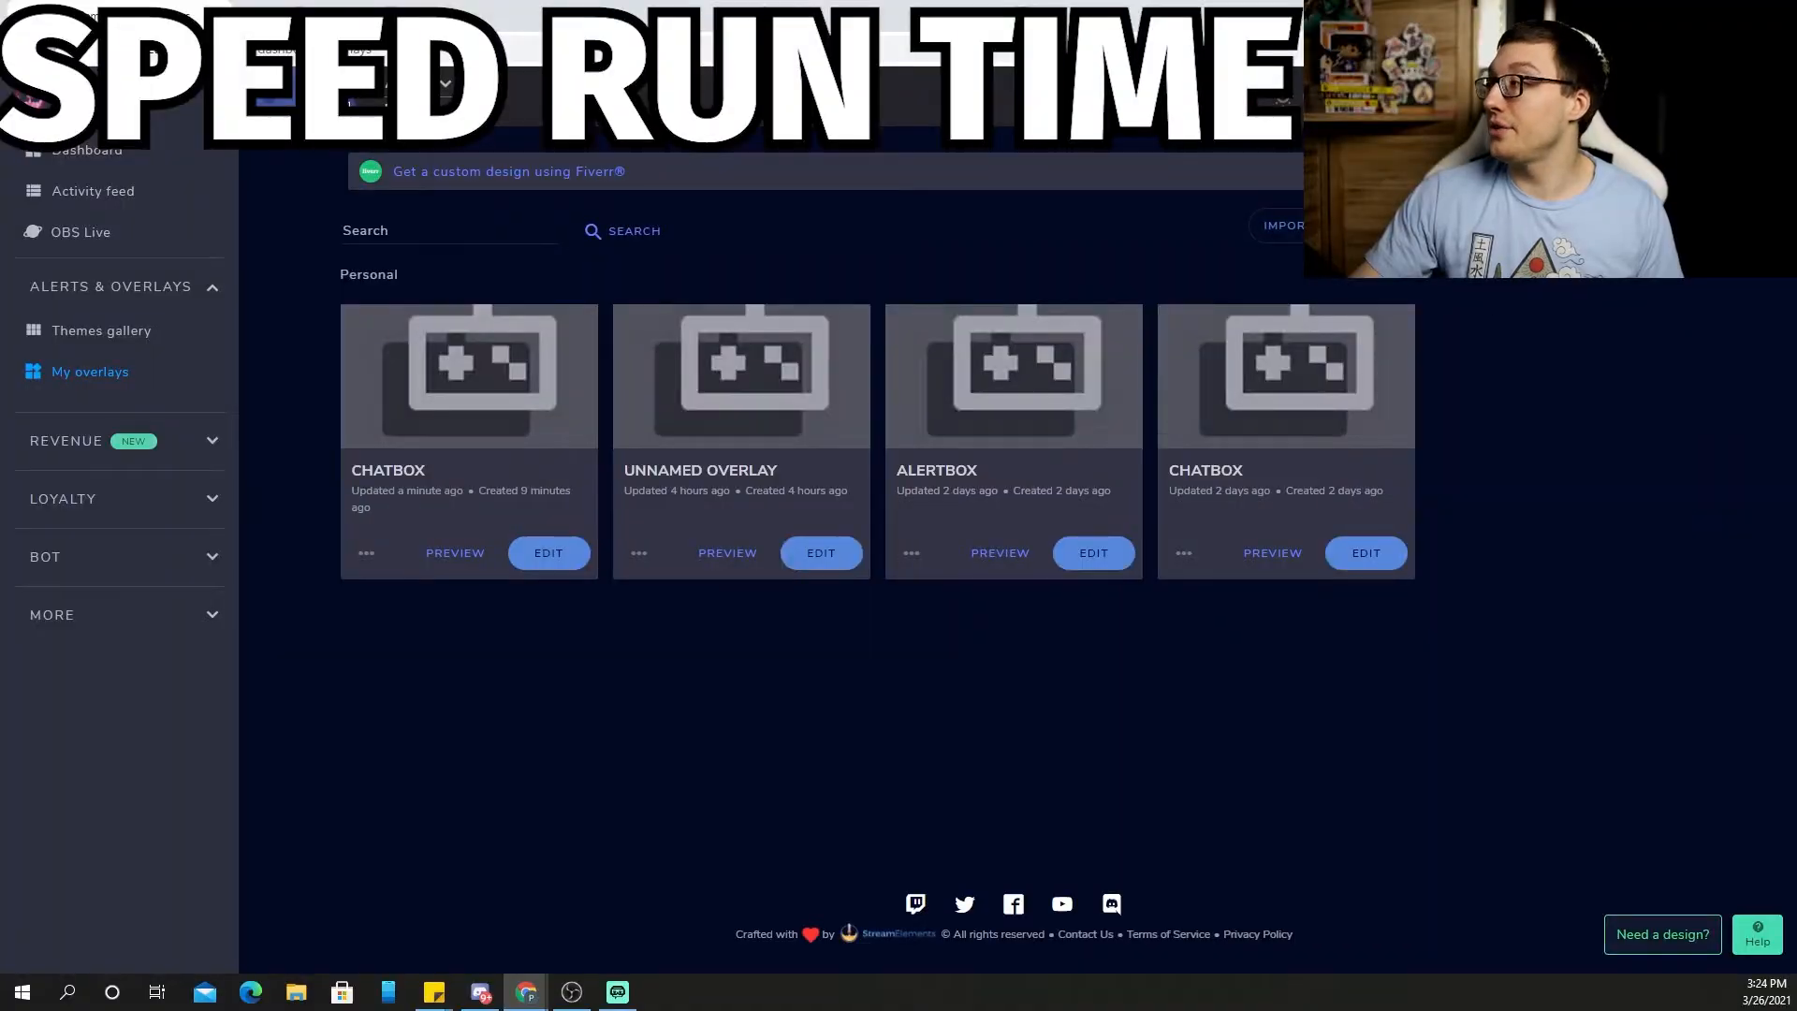
Create a new 1080p StreamElements overlay and add an AlertBox widget to it
left_click(1623, 225)
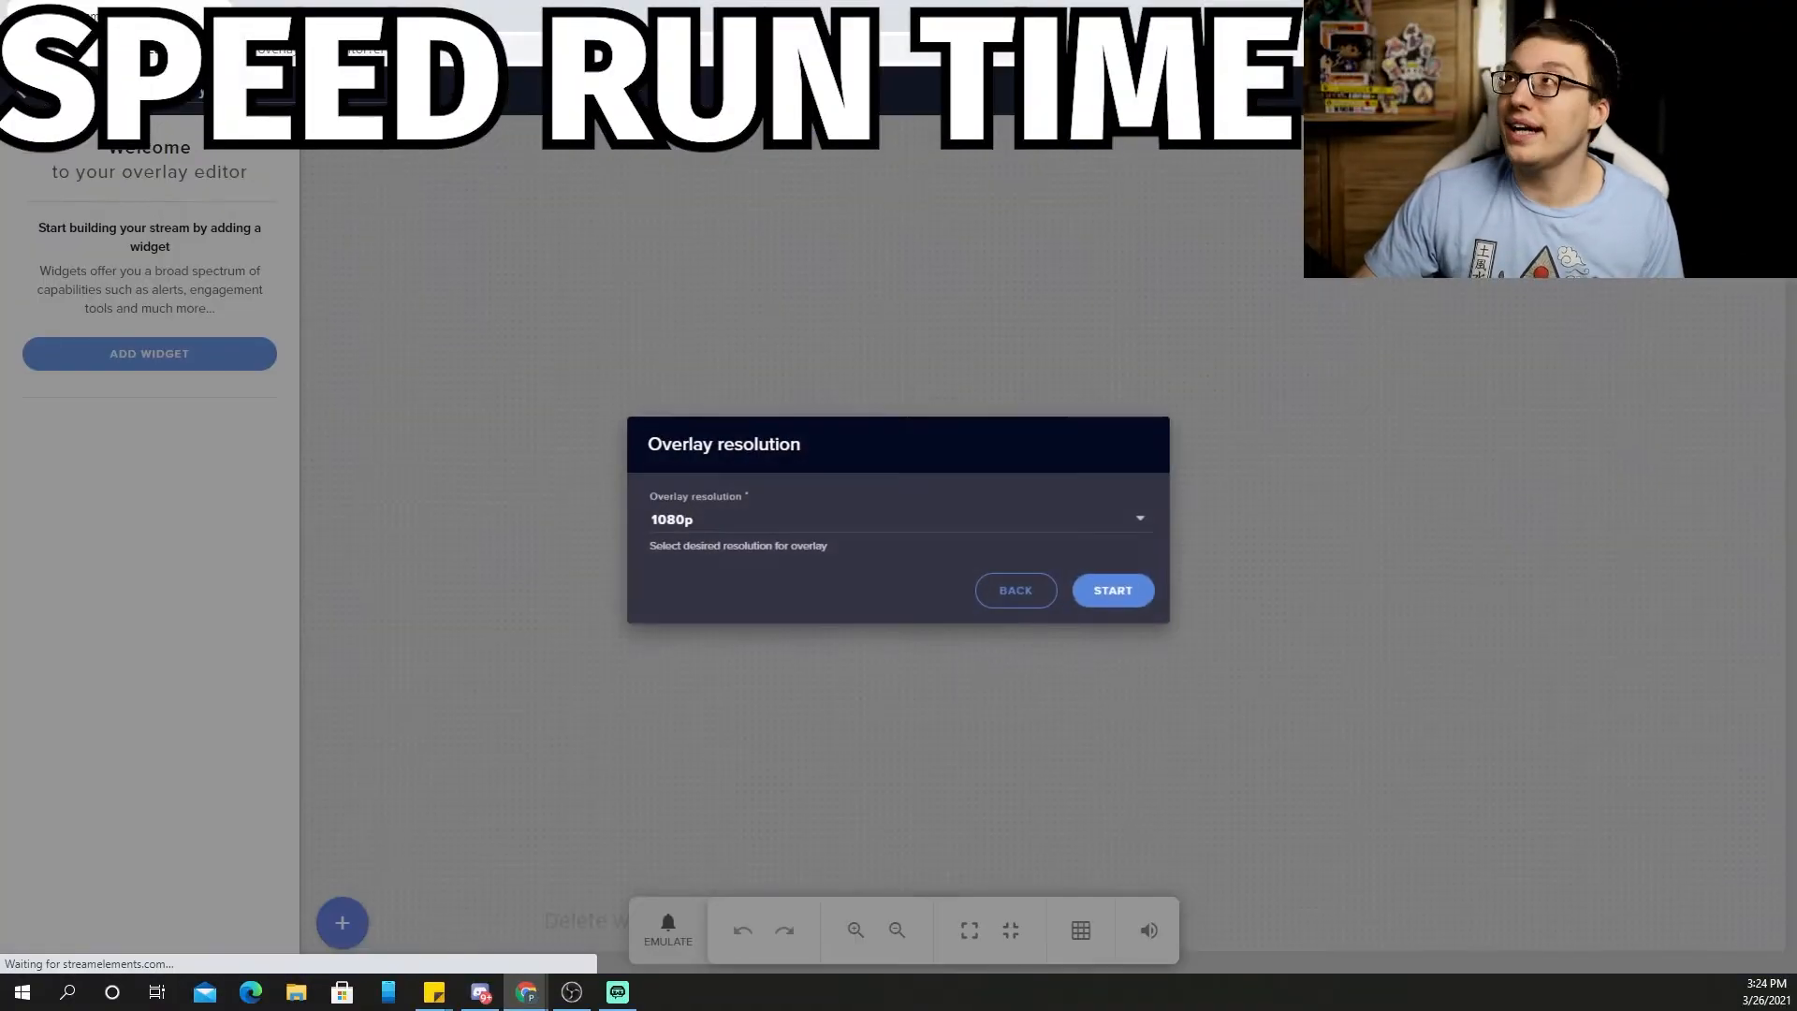
left_click(1147, 594)
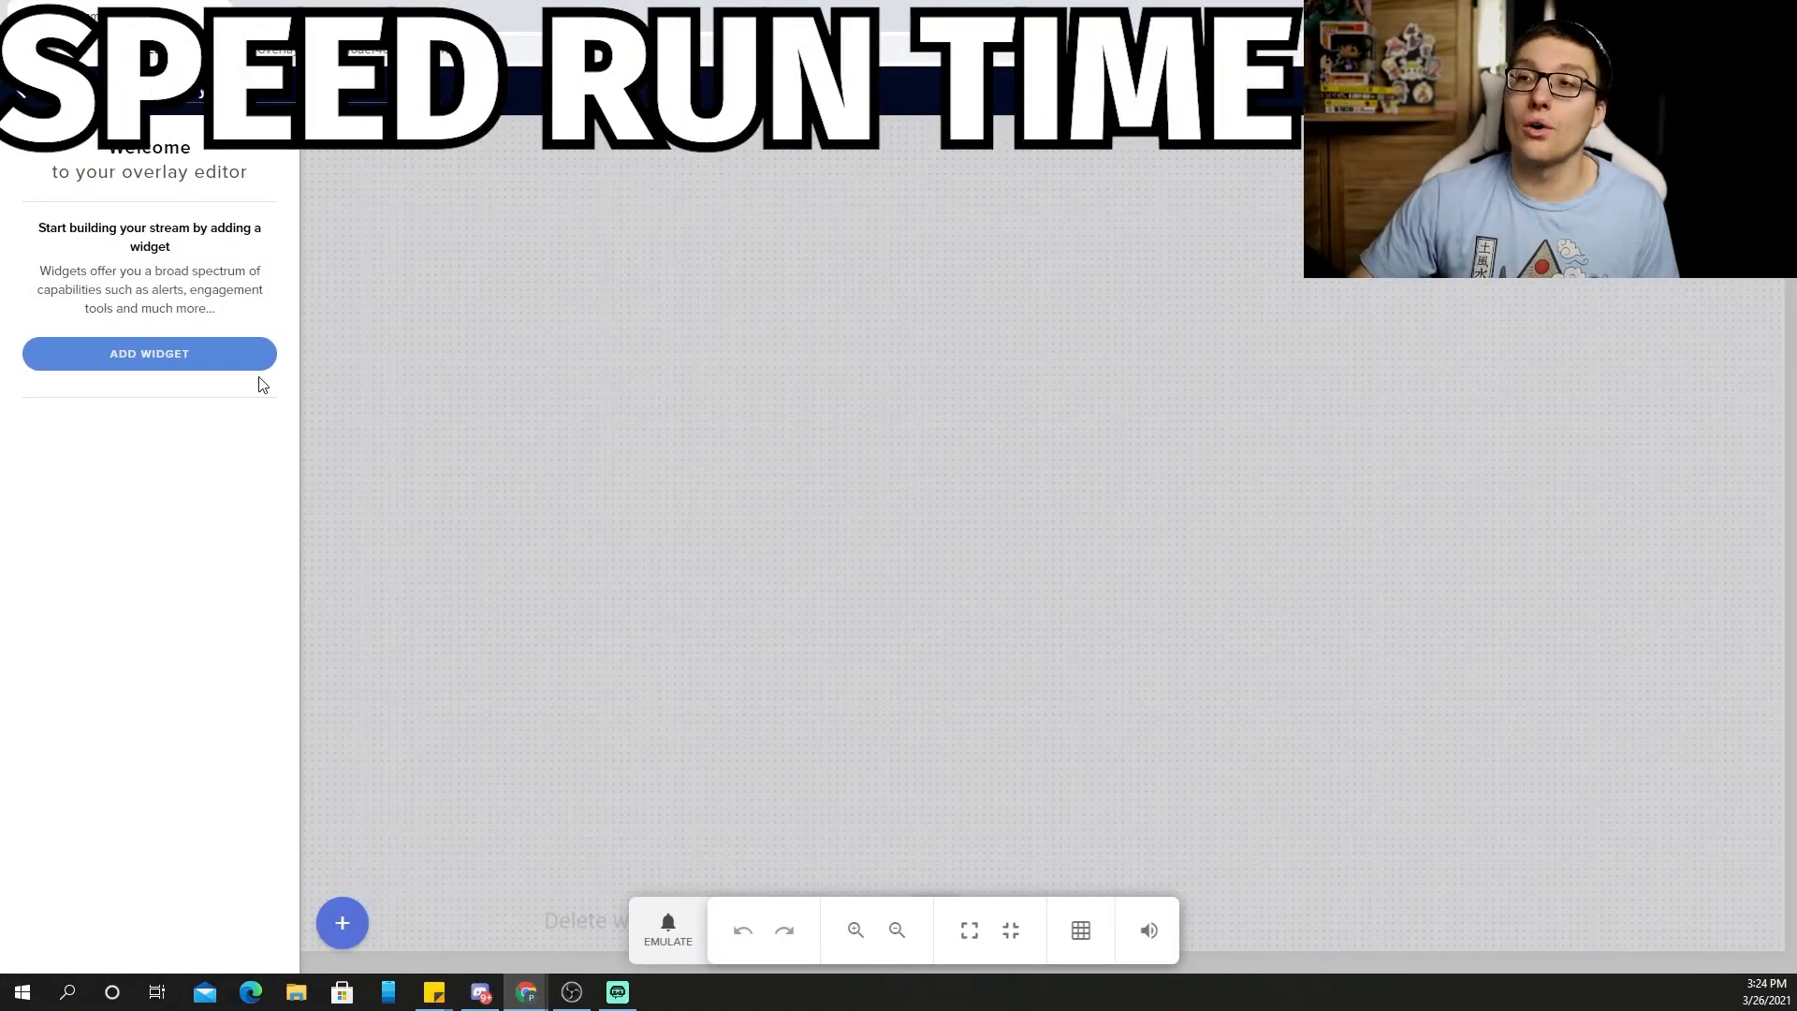
left_click(212, 346)
mouse_move(463, 522)
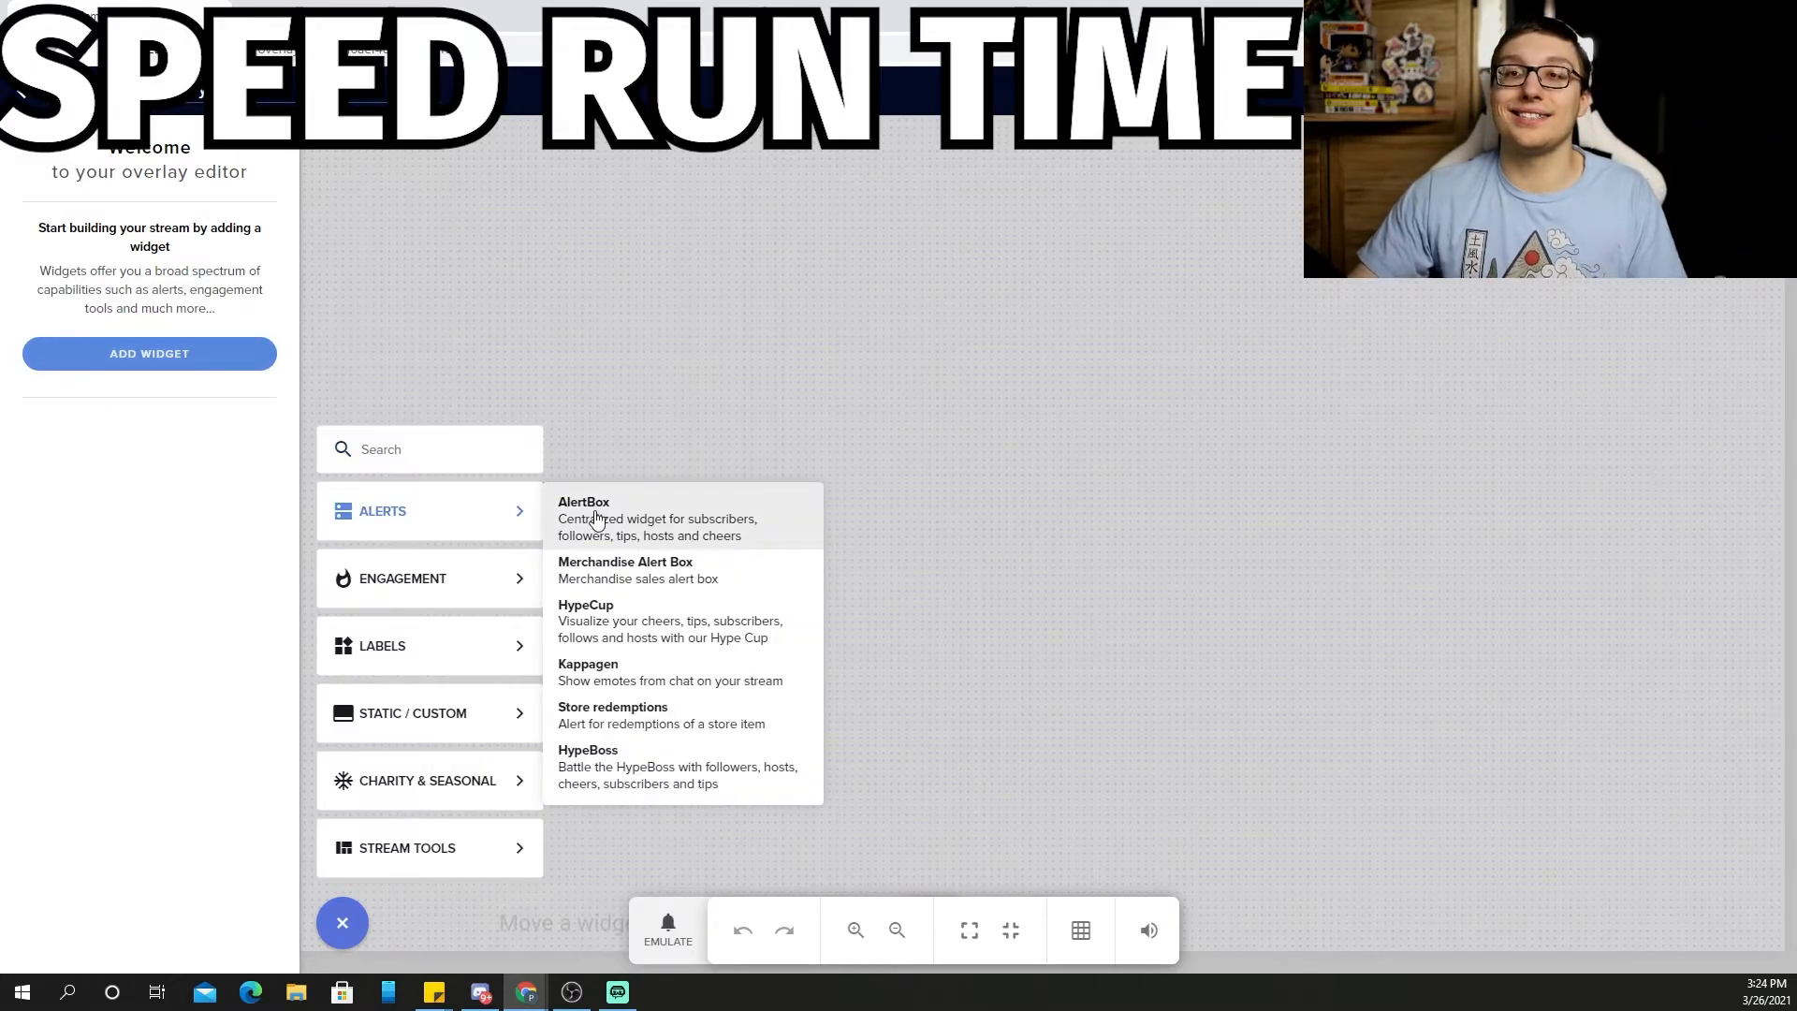
left_click(596, 519)
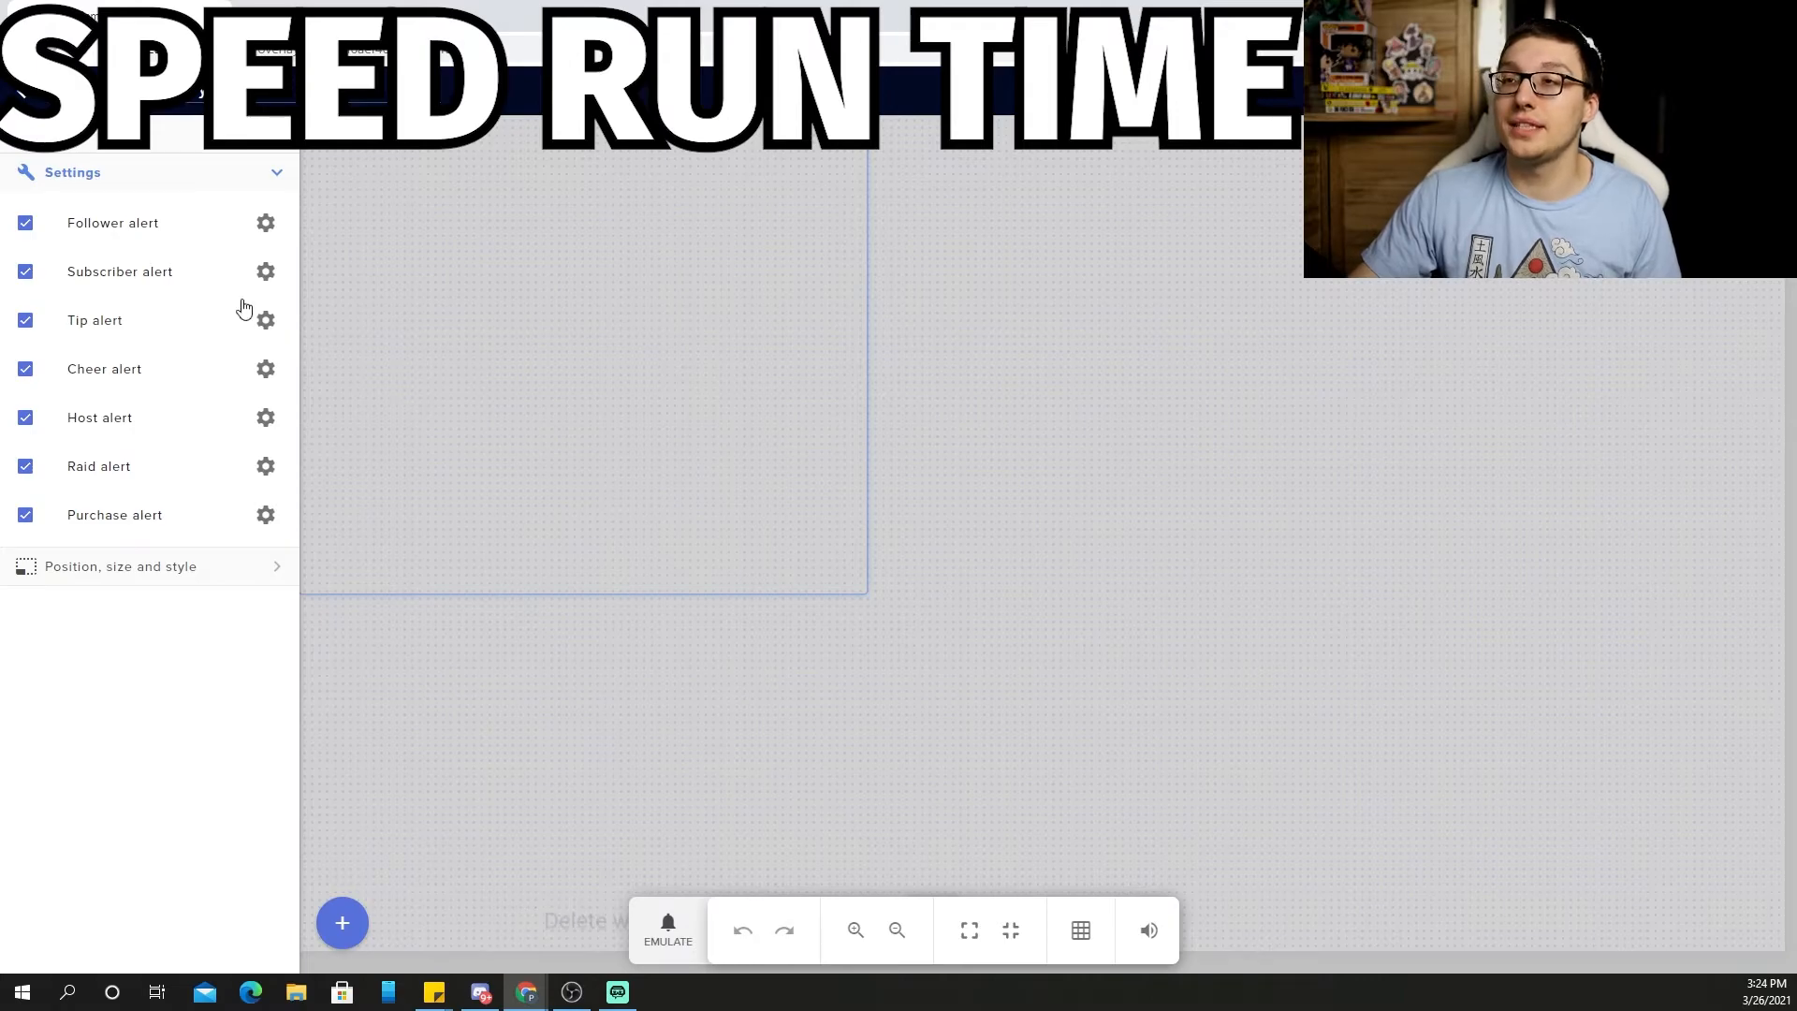
Look over the follower alert settings and name the overlay 'Alertbox duo'
left_click(265, 223)
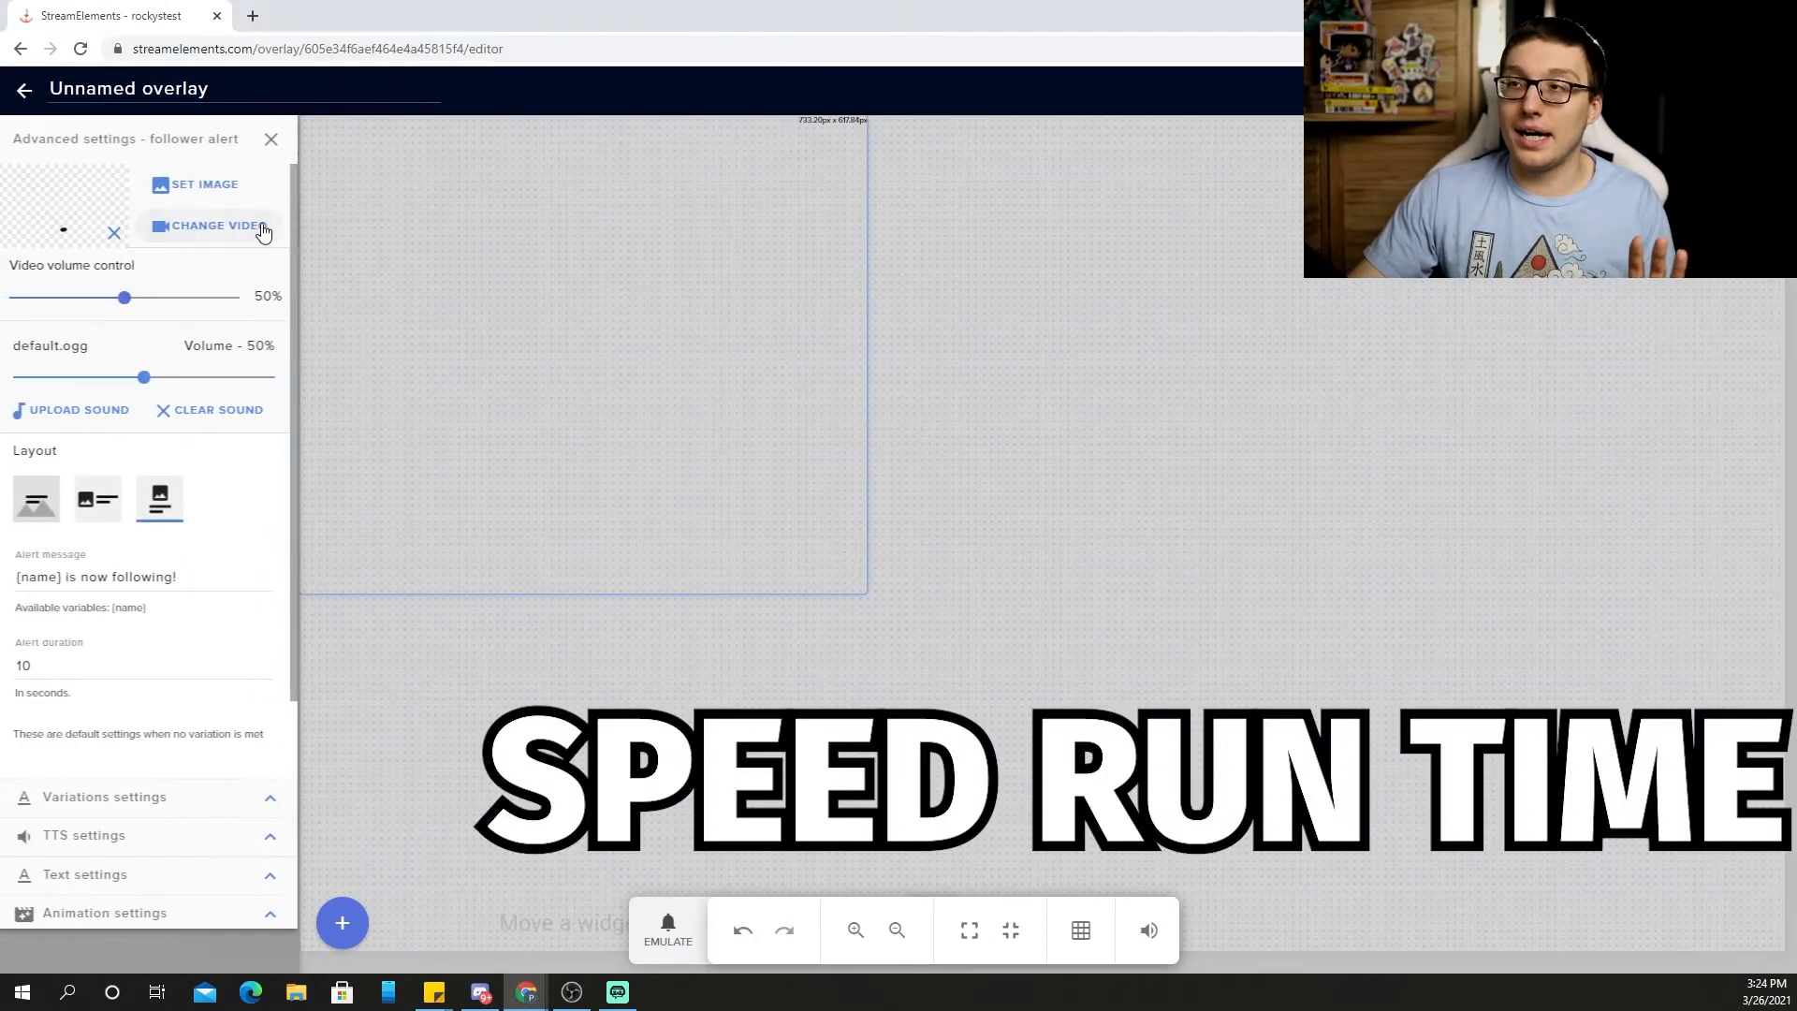
left_click(269, 140)
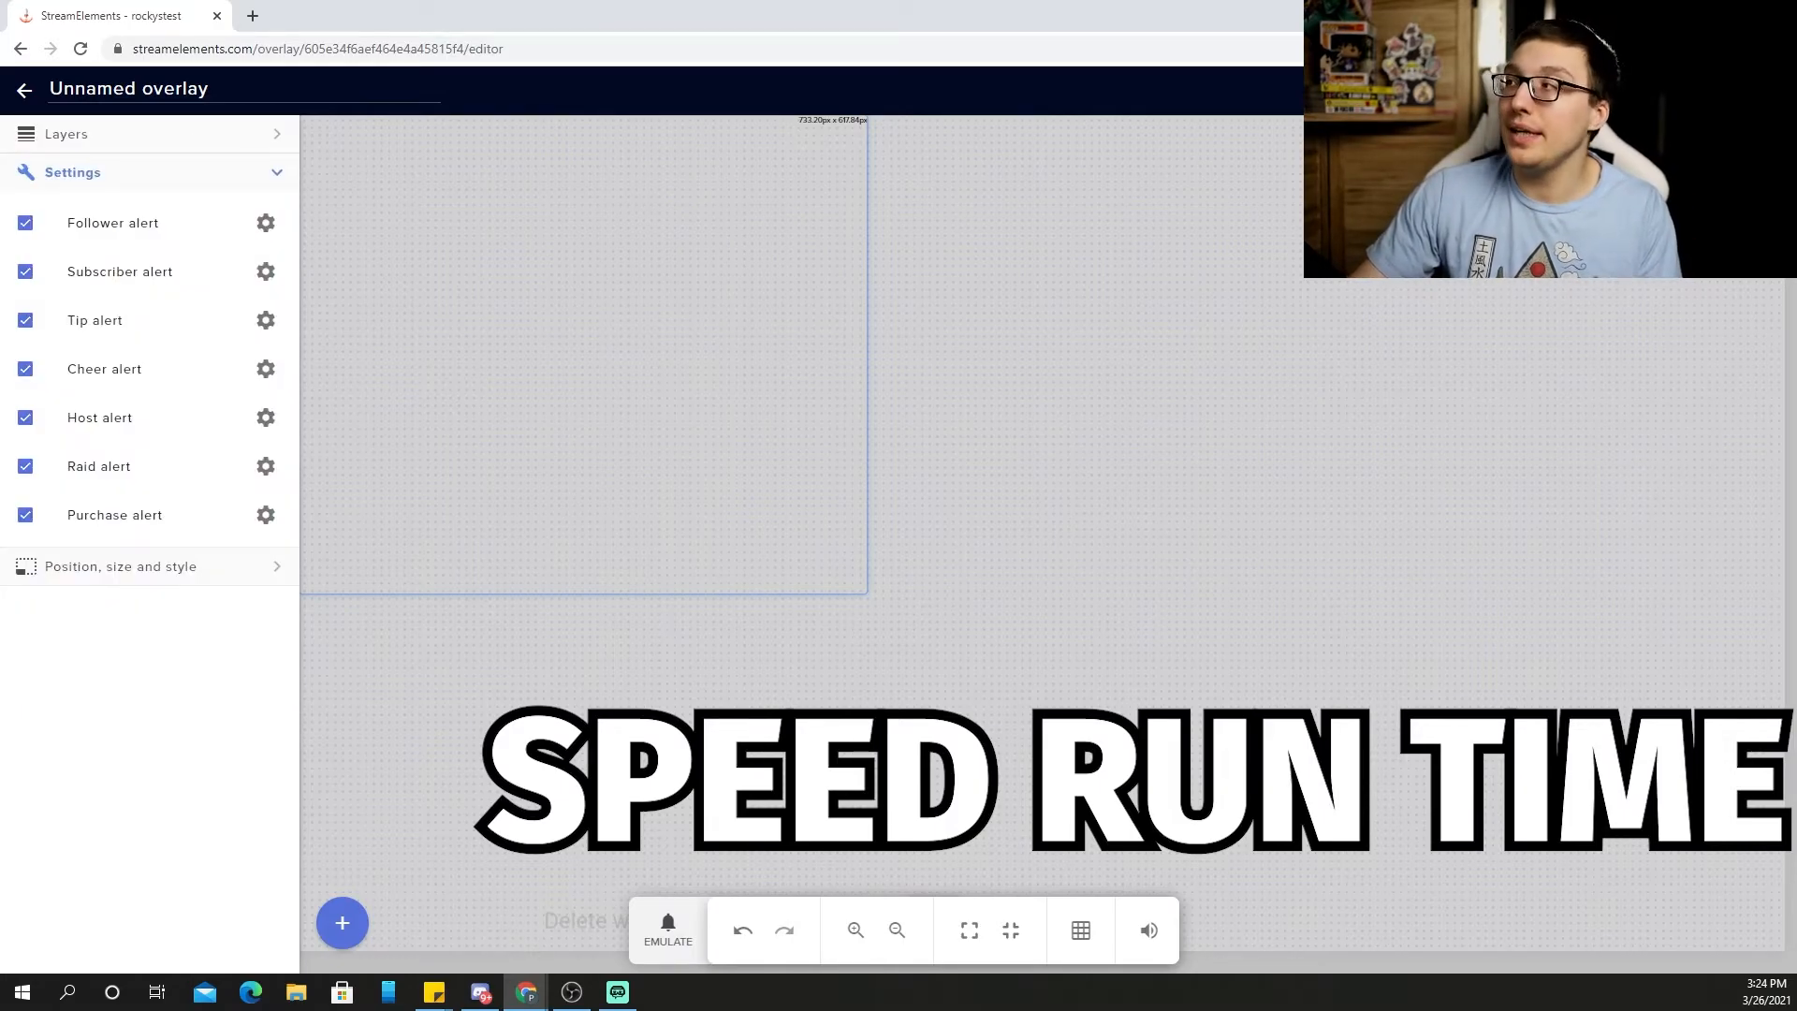
left_click(232, 91)
key("Return")
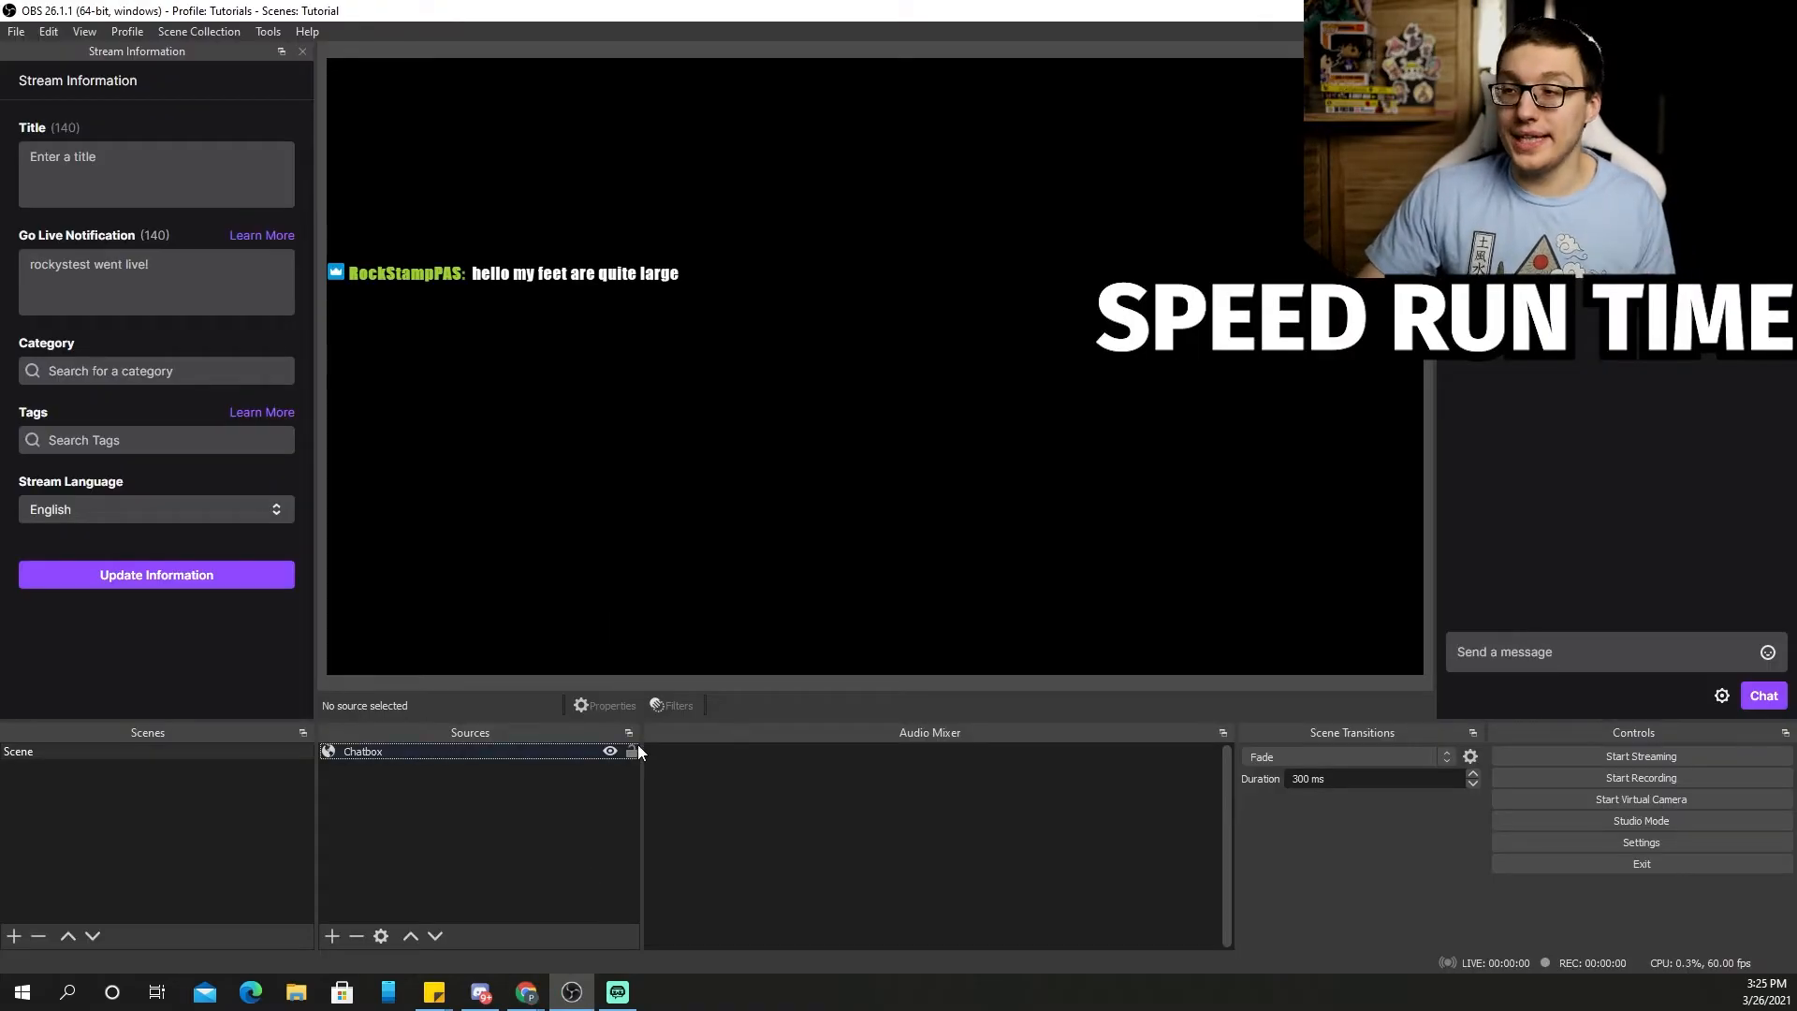
Add an 'Alertbox Duo' browser source, replacing its default URL with the pasted StreamElements overlay link
left_click(332, 935)
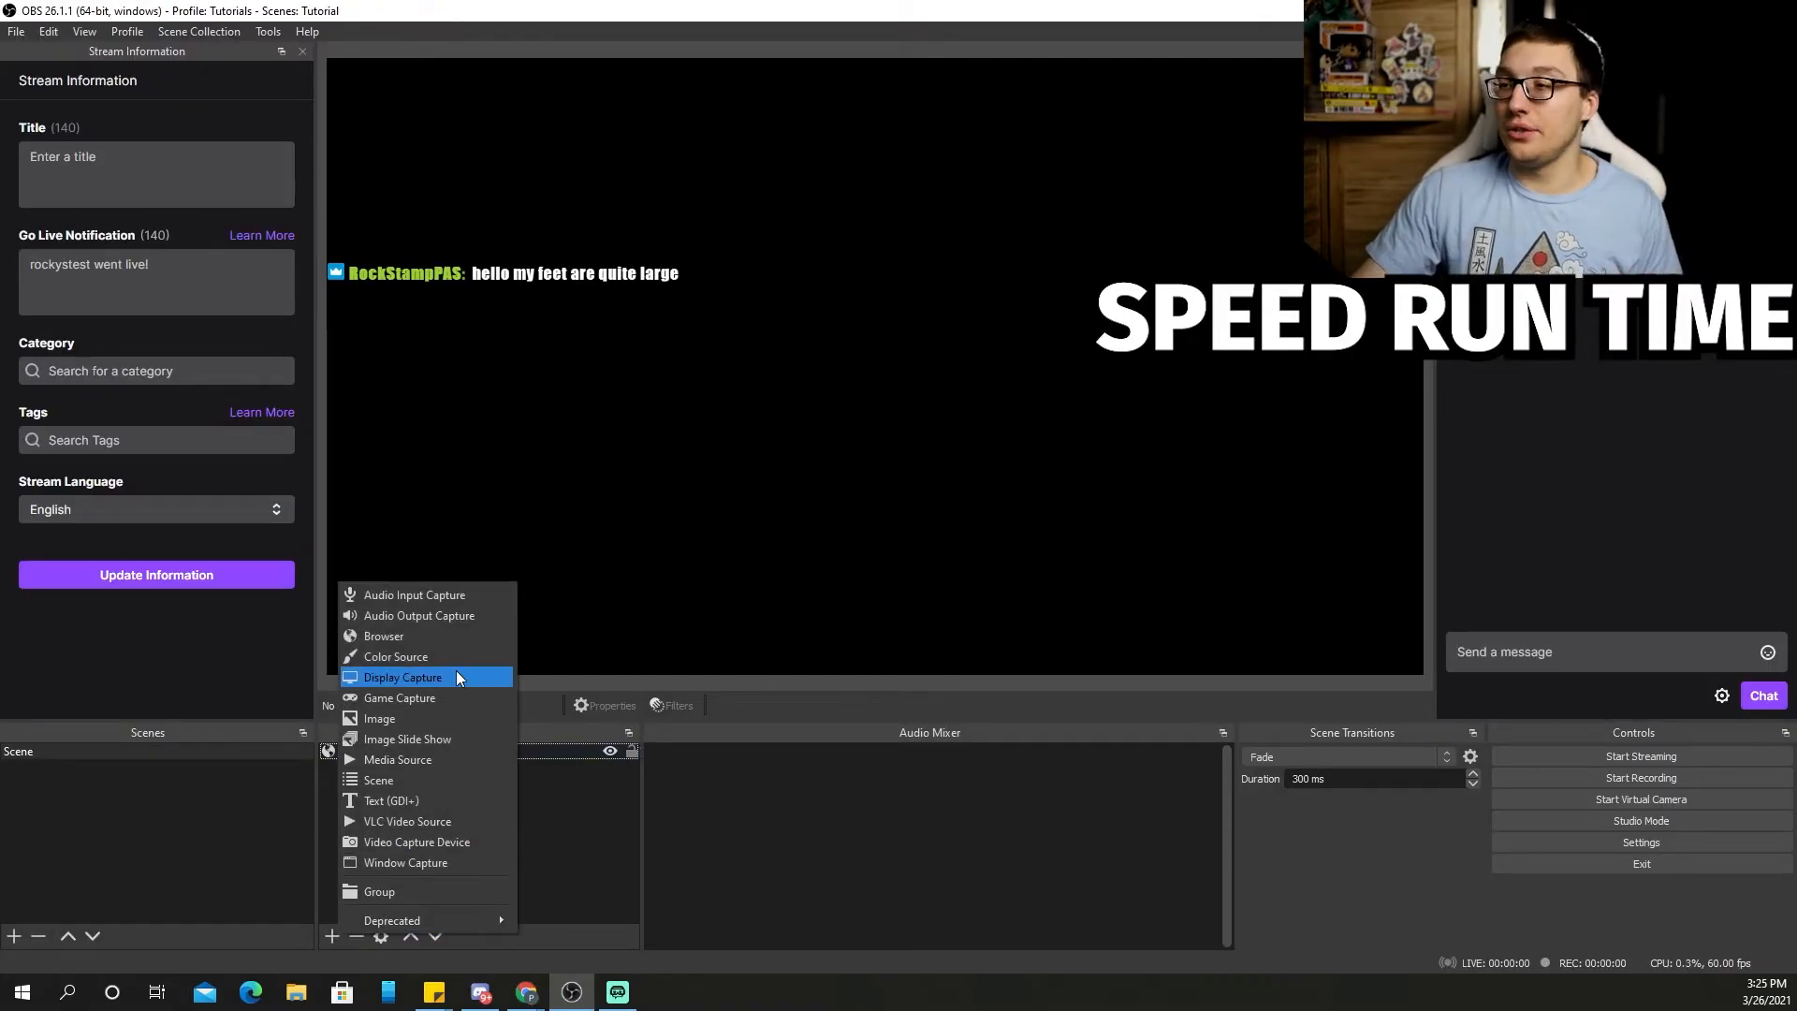
left_click(458, 634)
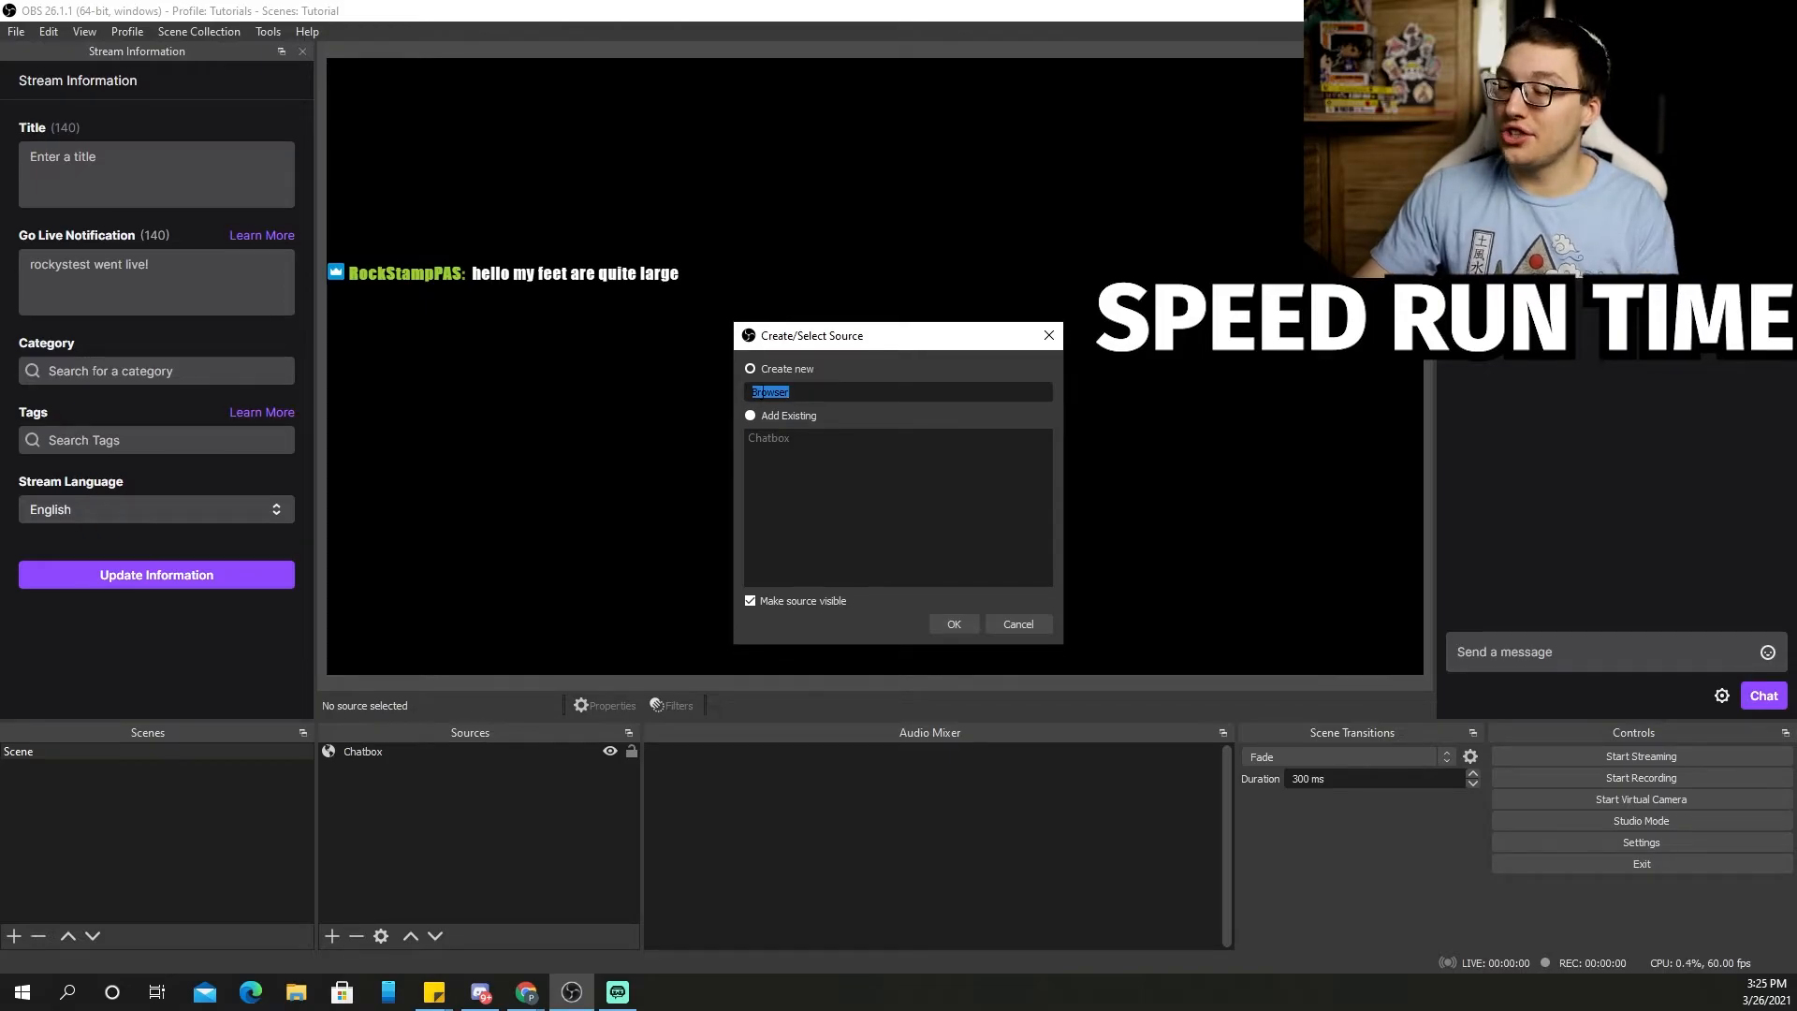
type("Alertbox Duo")
key("Return")
triple_click(770, 575)
key("BackSpace")
key("ctrl+v")
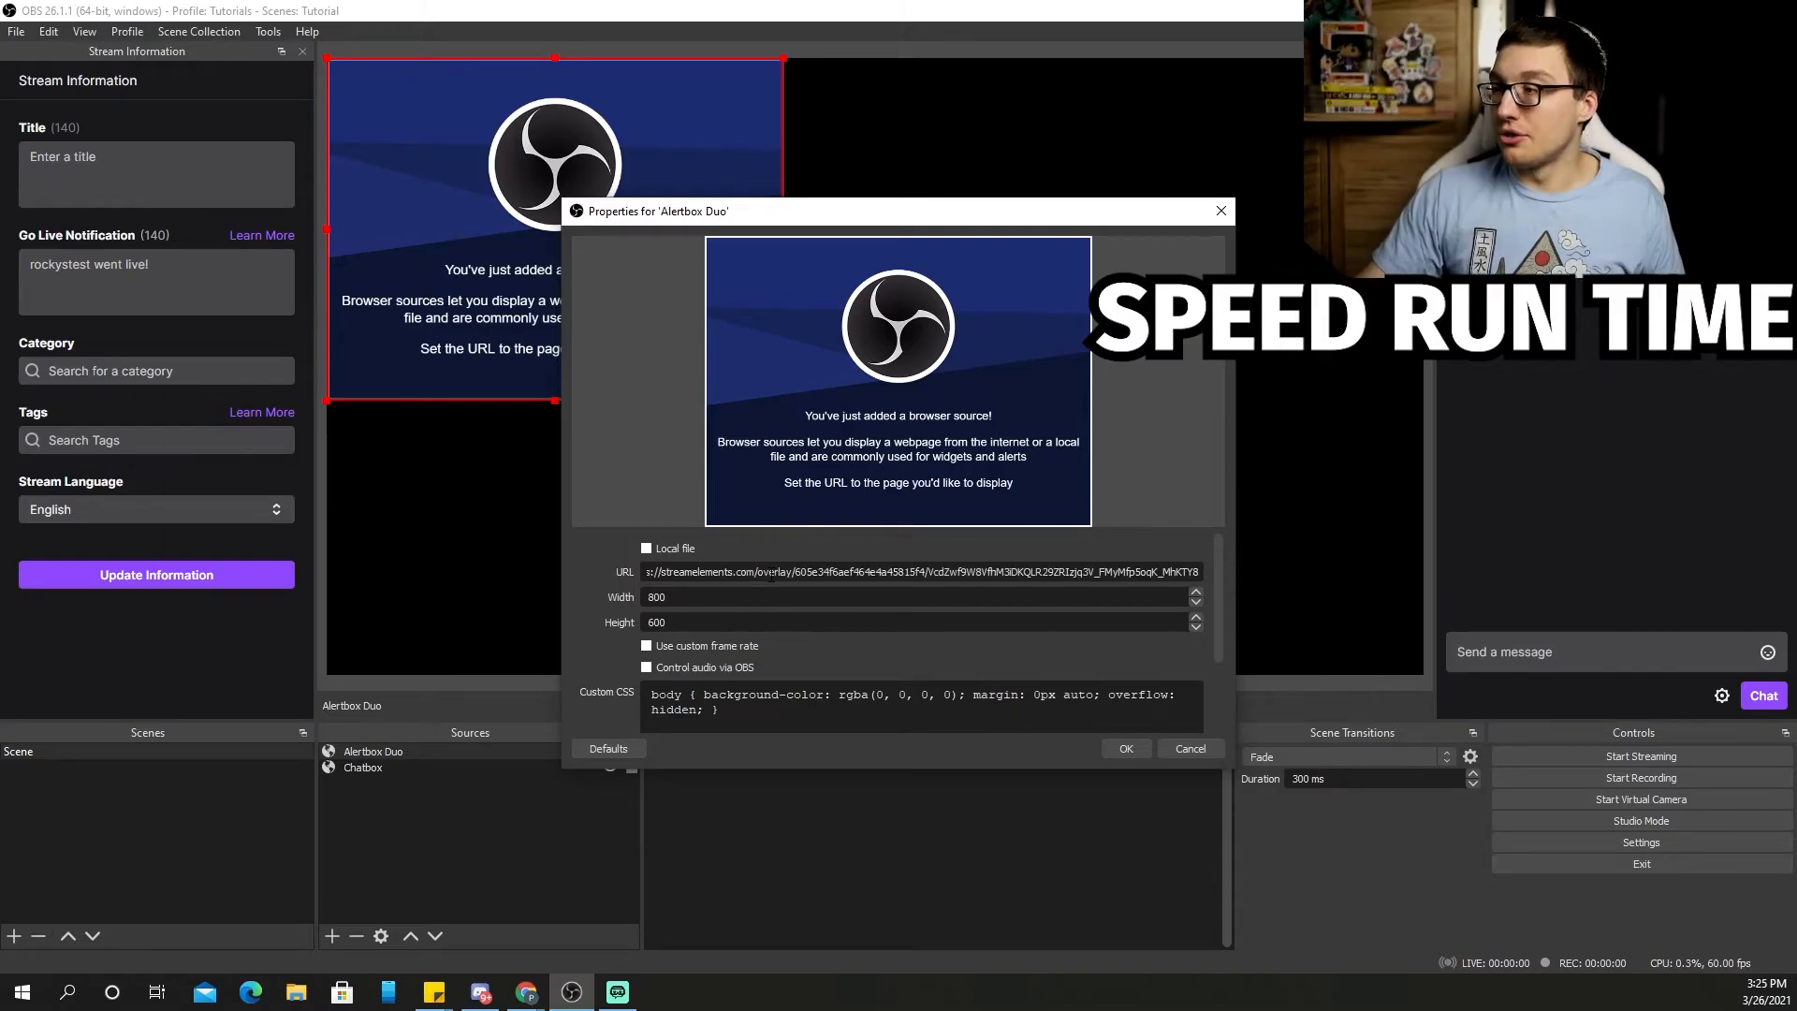
left_click(1114, 749)
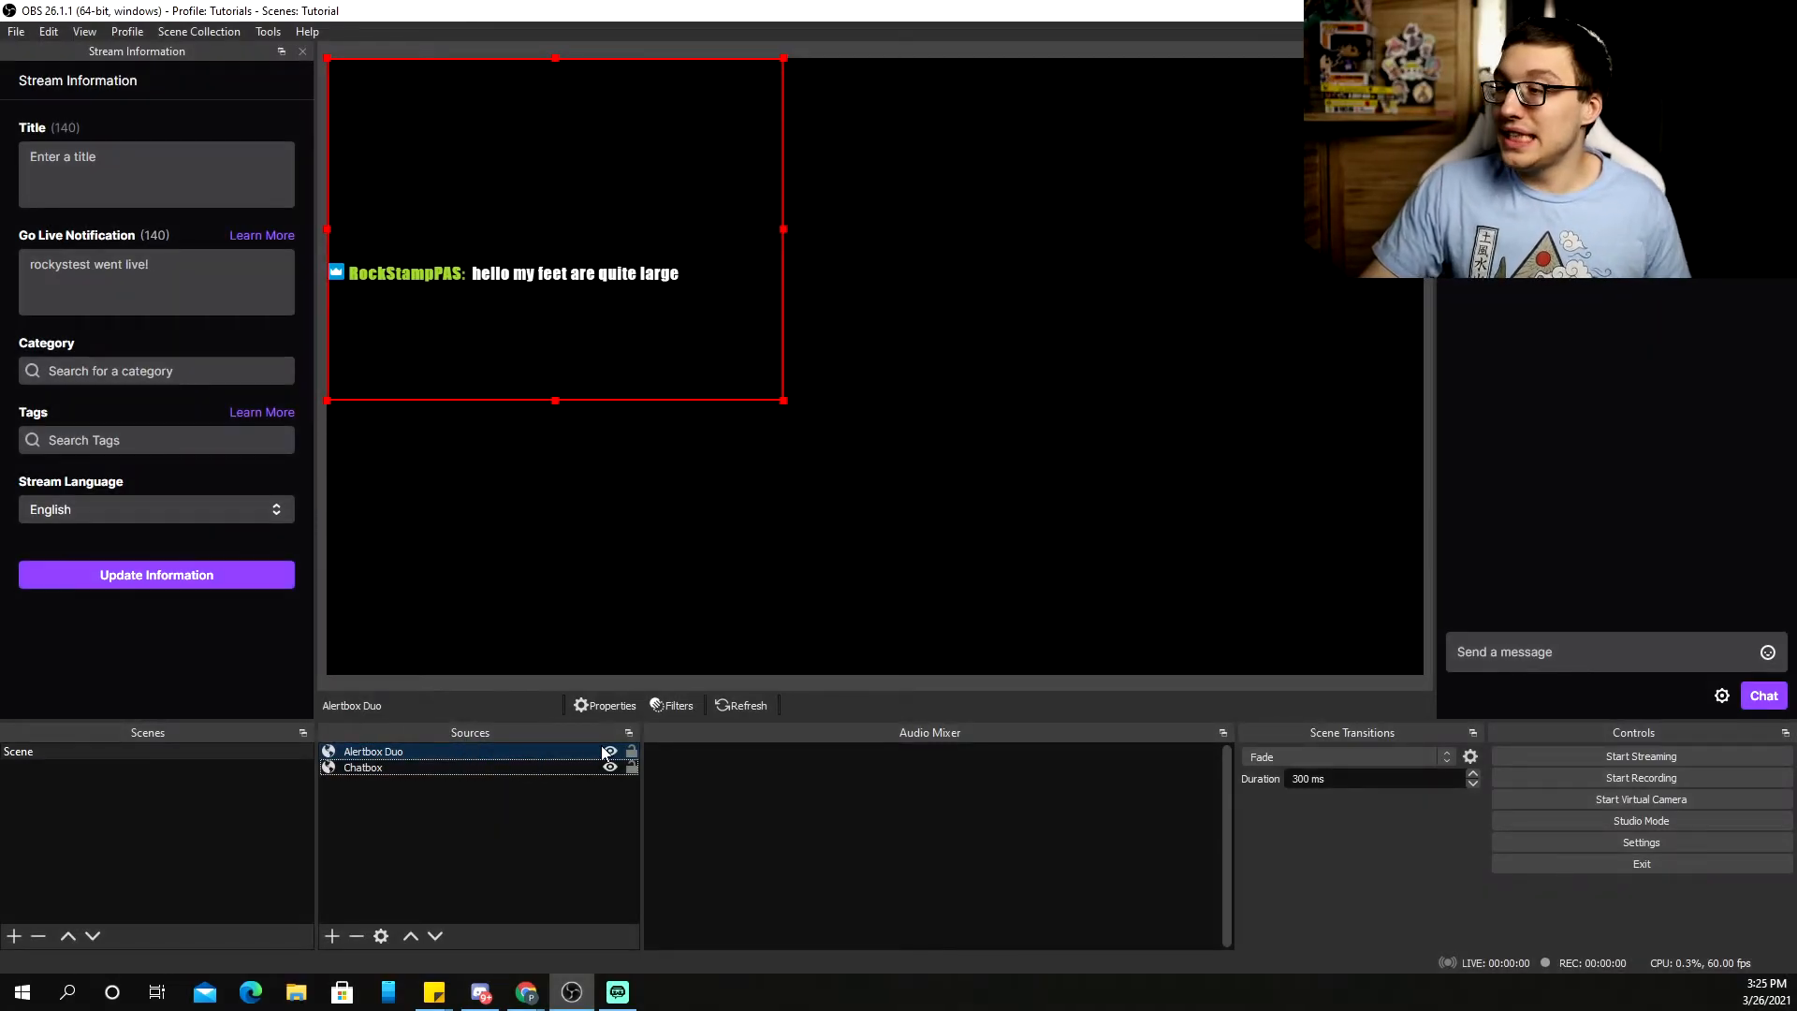
Emulate a Follower event from the StreamElements overlay editor and watch the alert in OBS
left_click(529, 992)
left_click(646, 901)
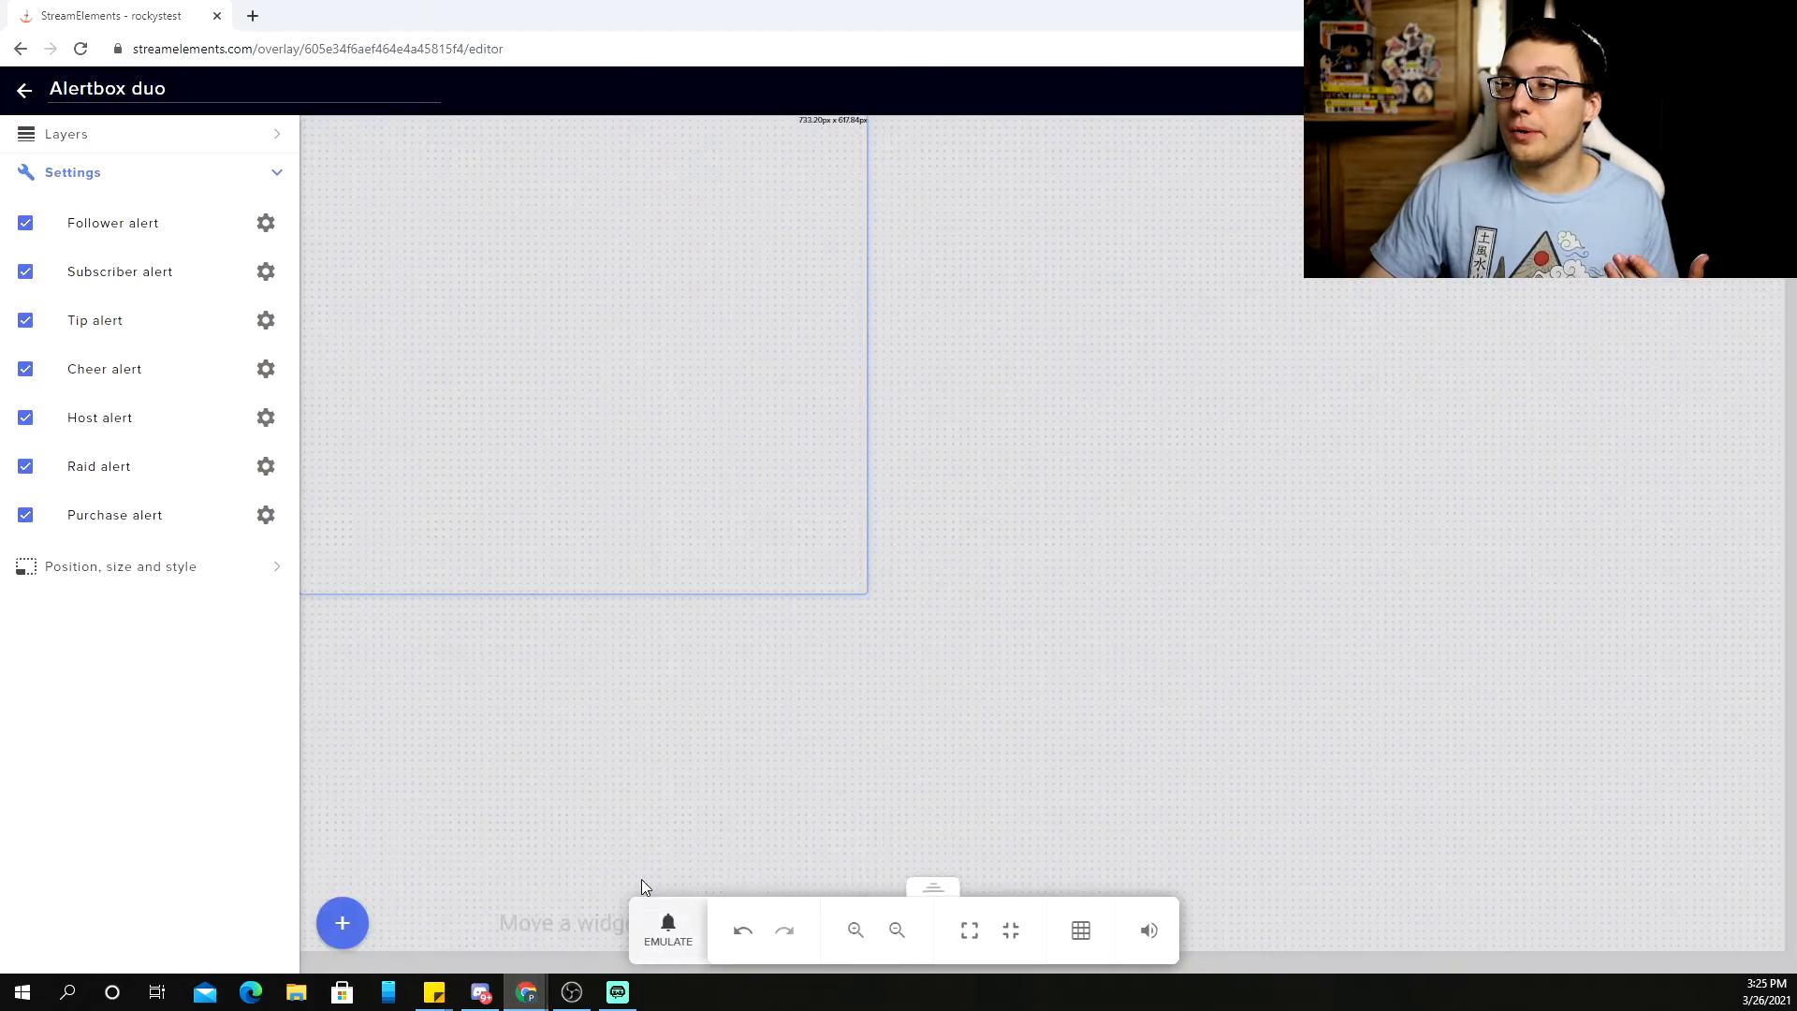
left_click(667, 929)
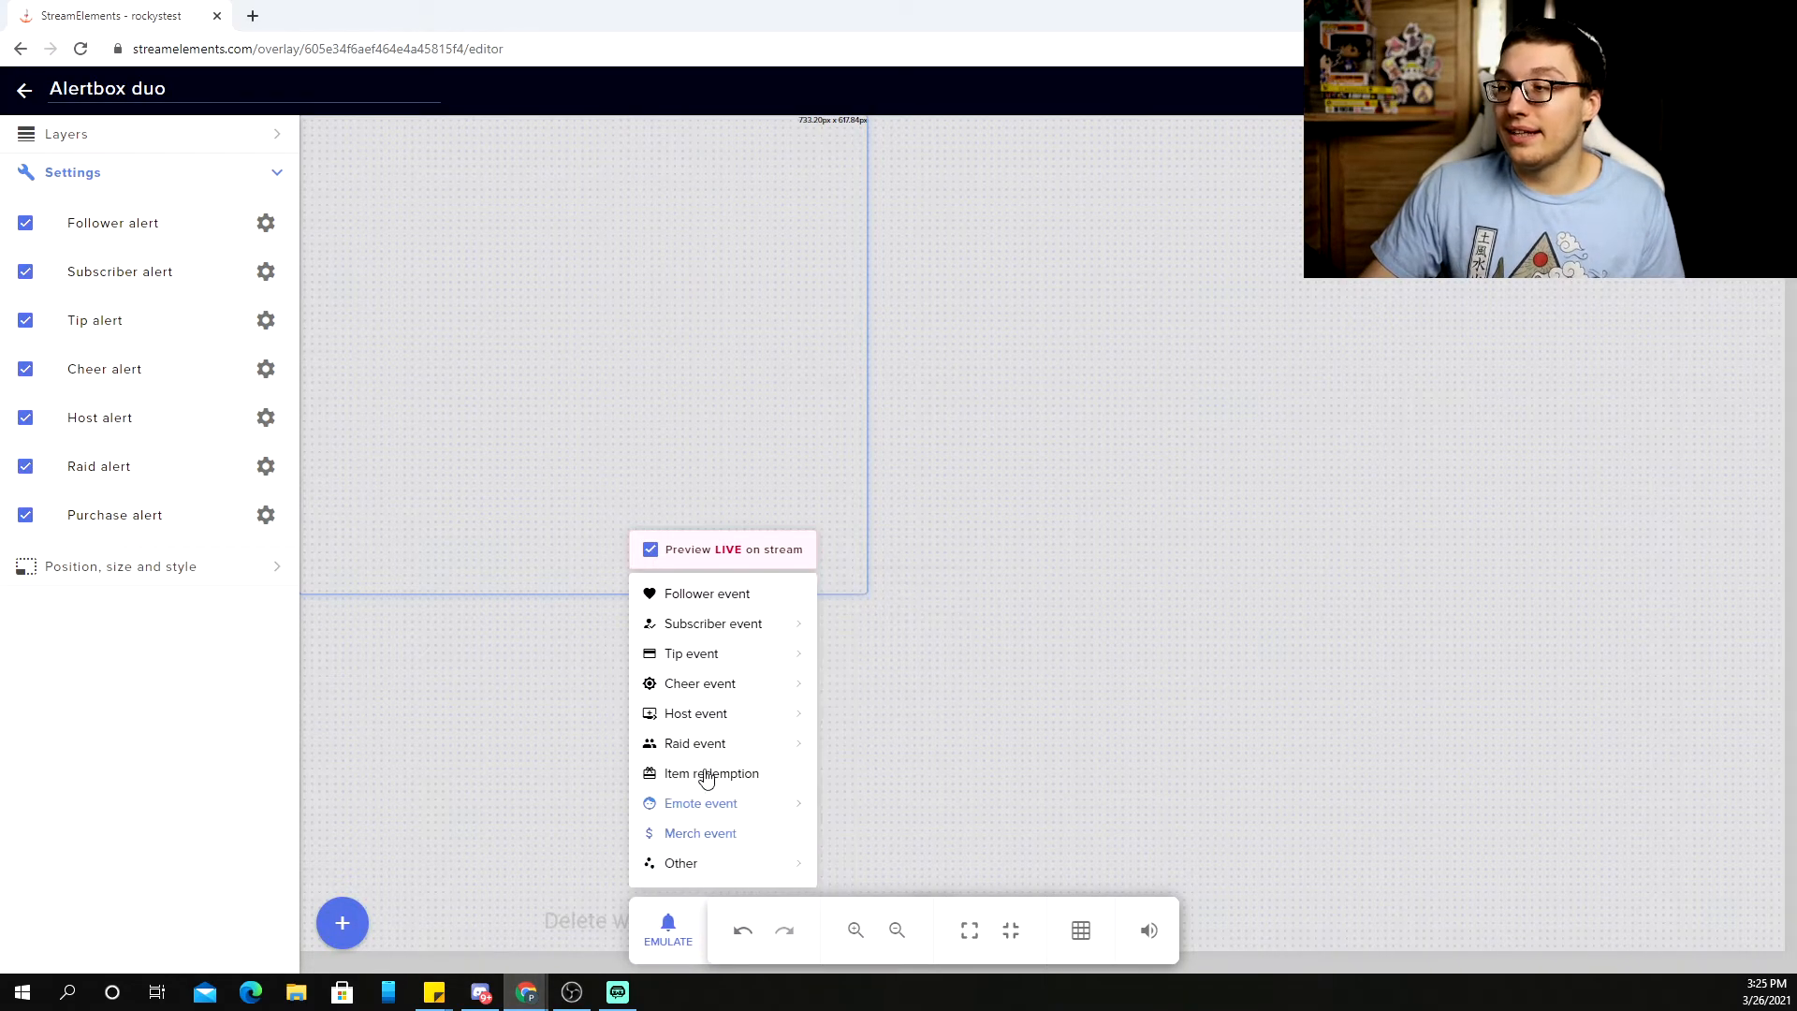
mouse_move(737, 653)
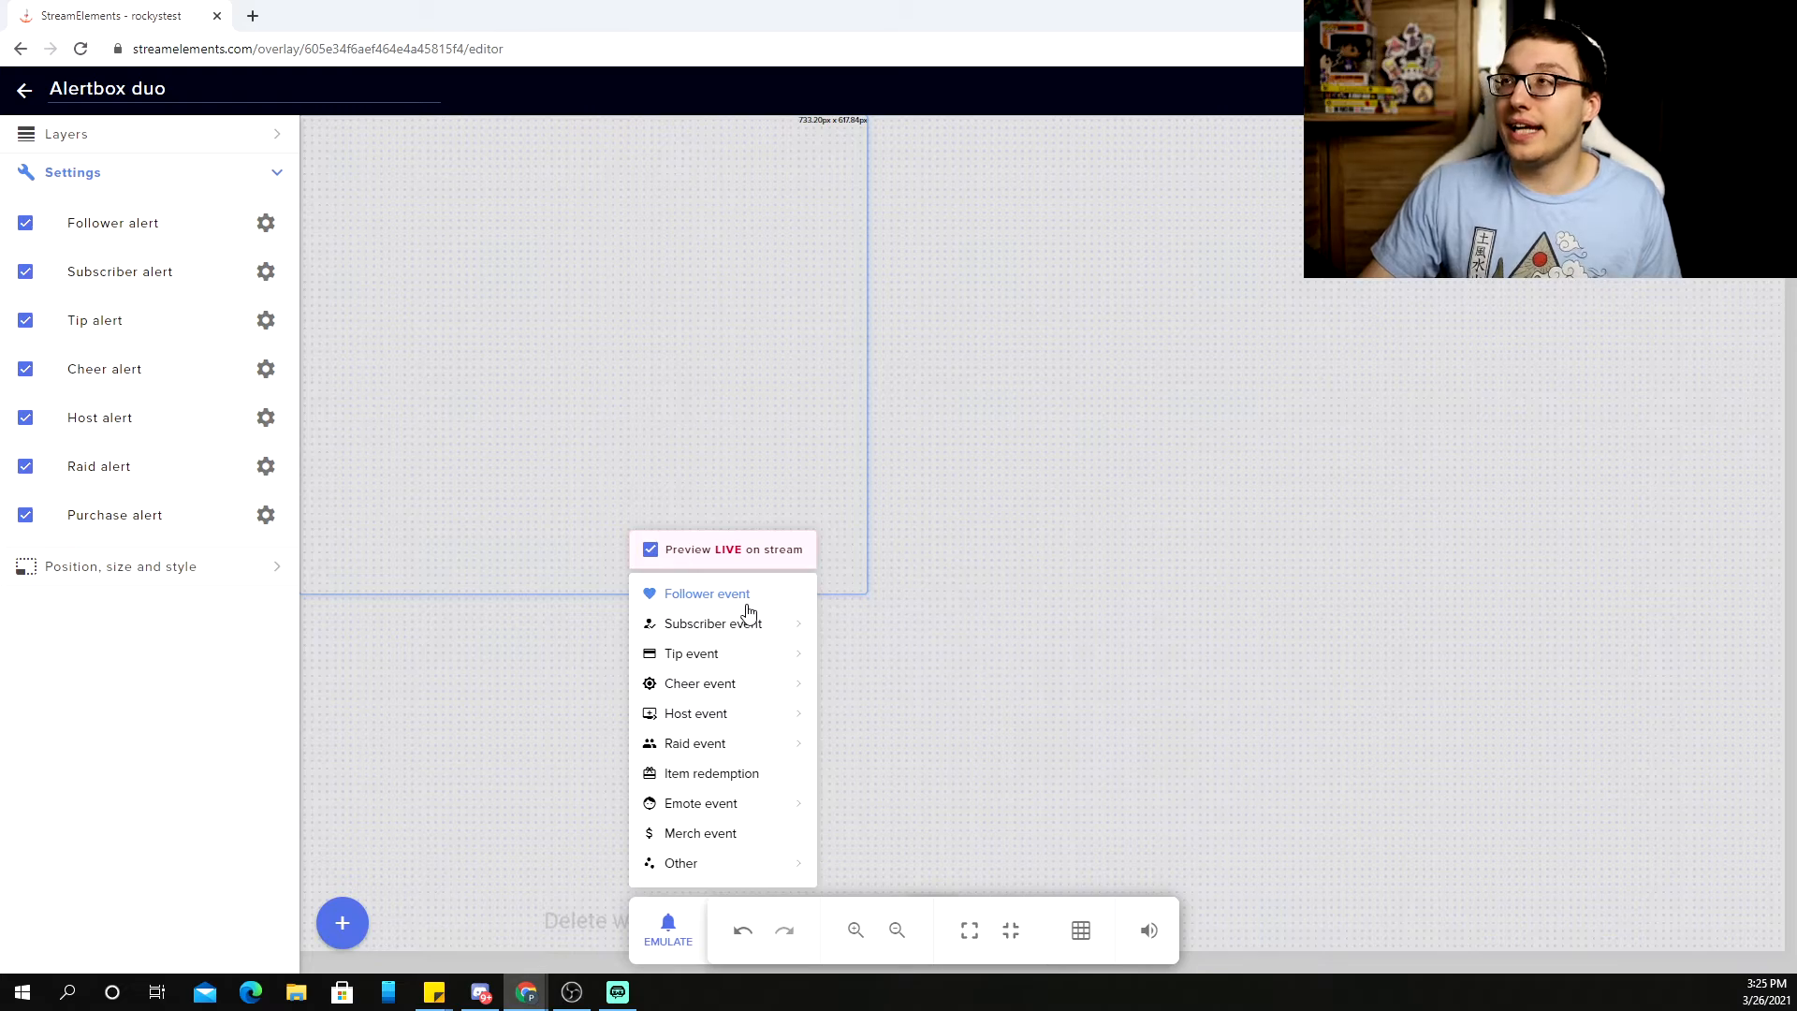
left_click(748, 613)
key("alt+Tab")
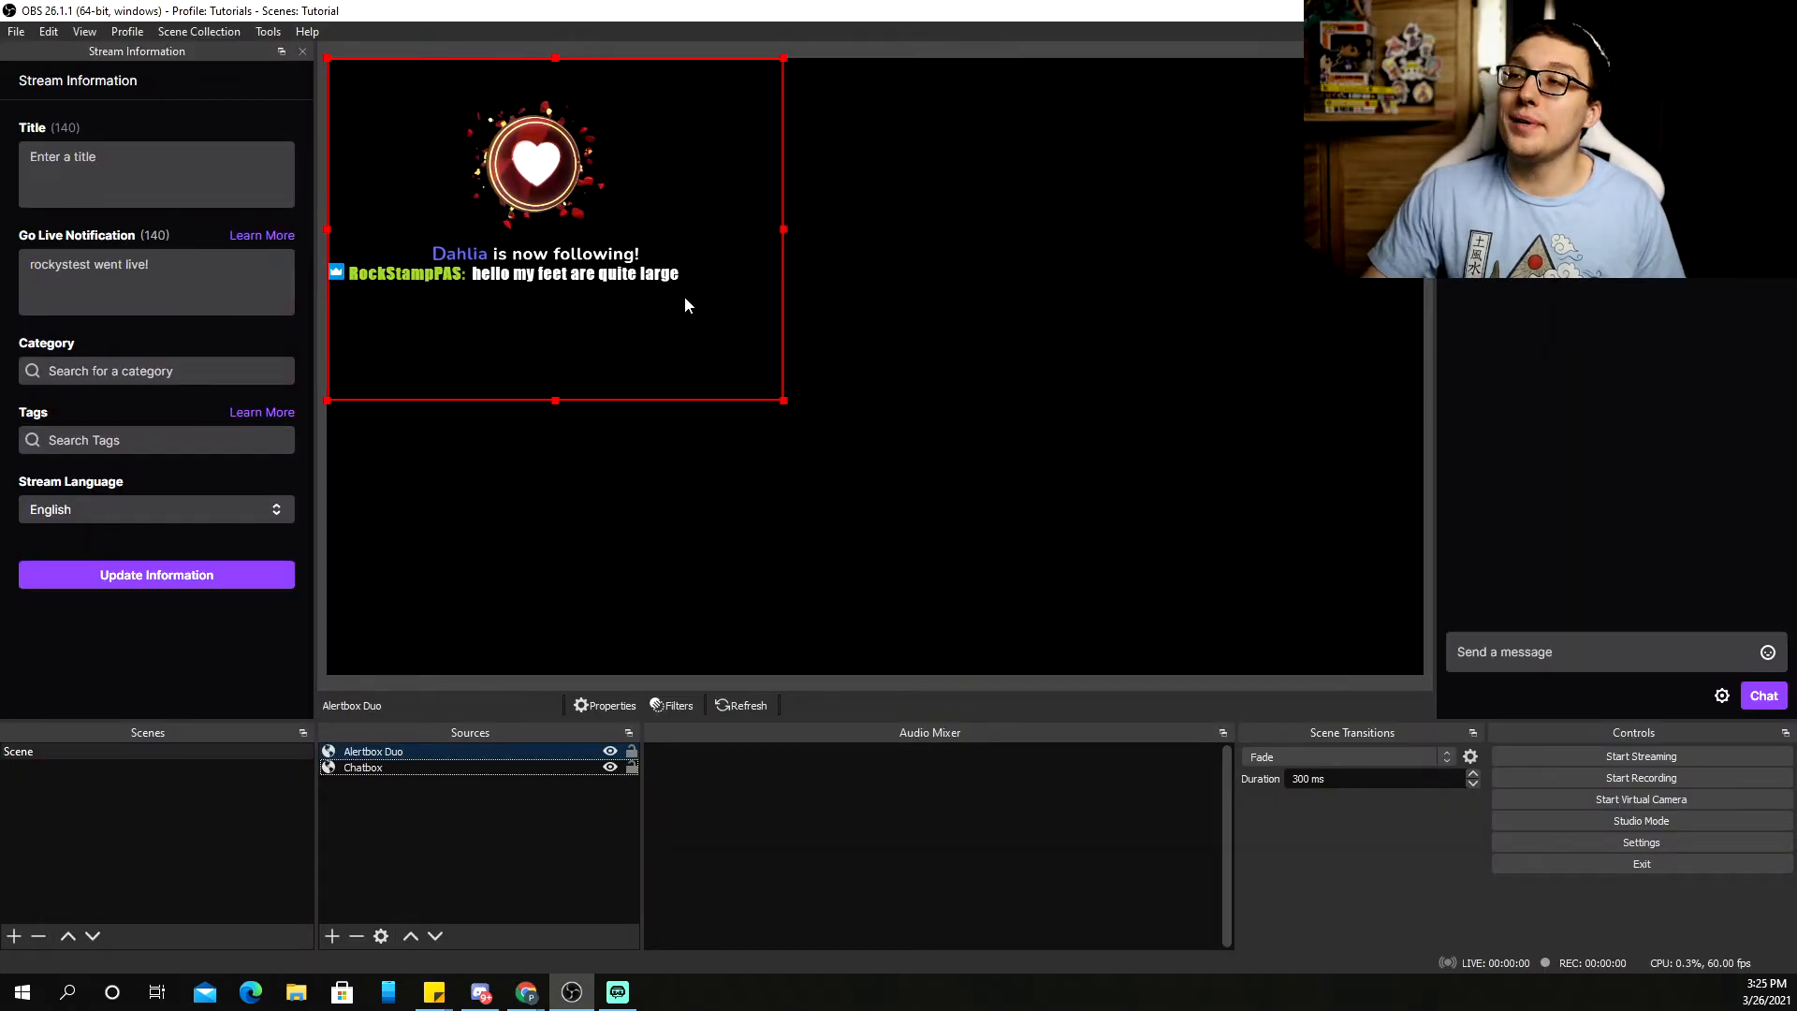